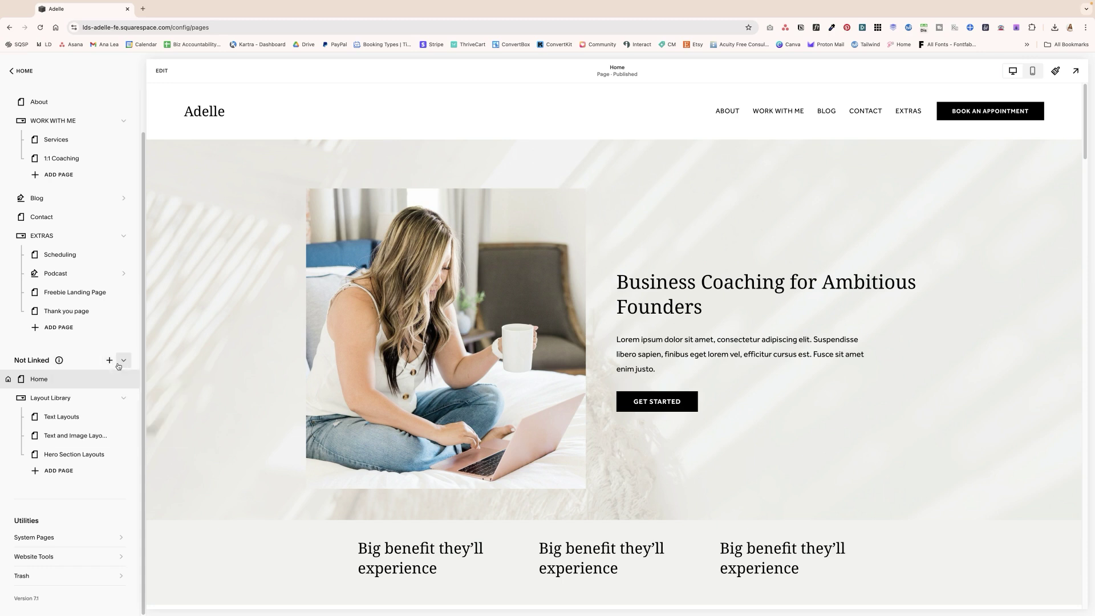
Add a portfolio page with the six-project grid layout to the Not Linked pages and open it
left_click(110, 362)
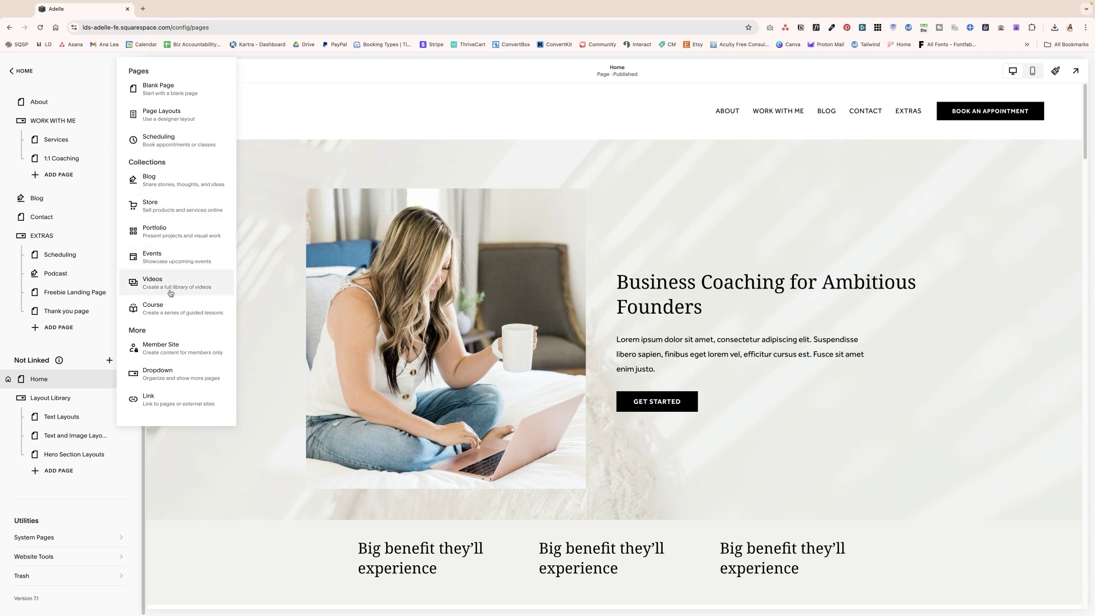
left_click(183, 236)
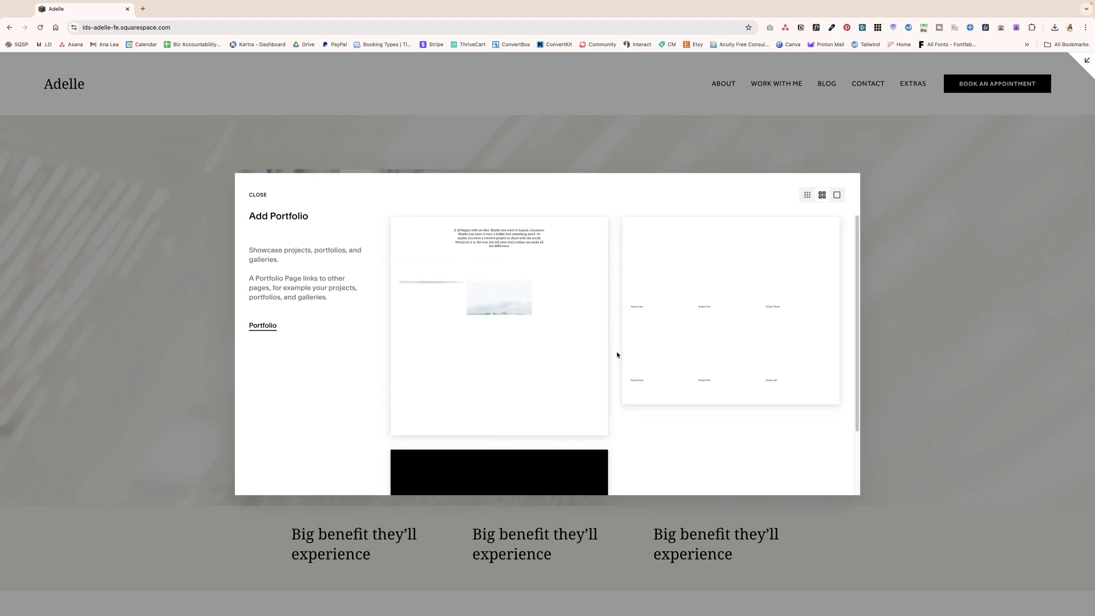
scroll(615, 353, "down", 3)
scroll(616, 354, "up", 3)
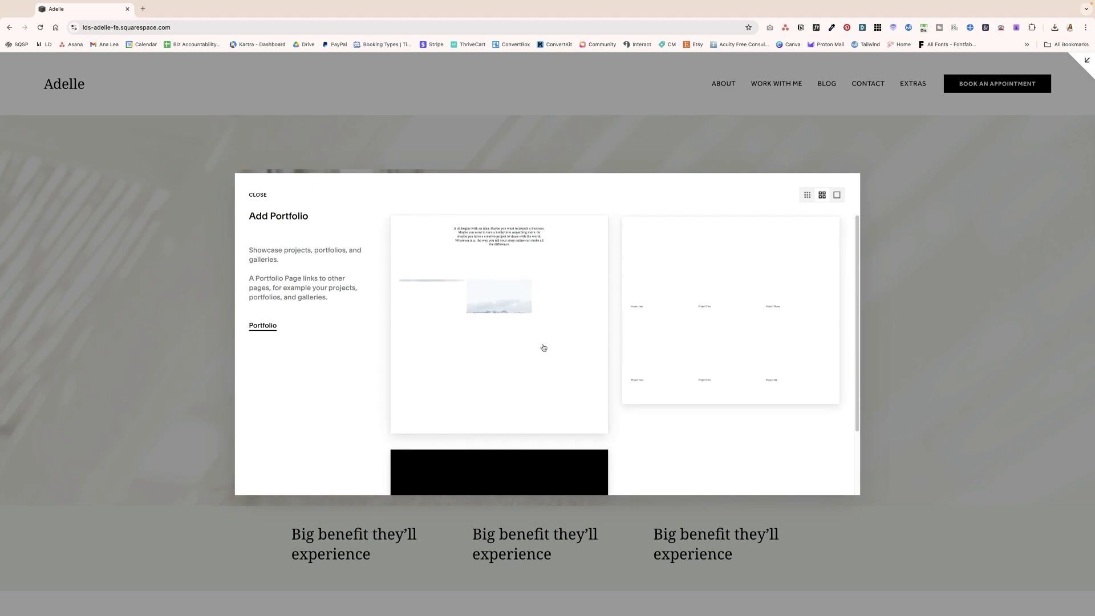
scroll(614, 359, "down", 3)
scroll(614, 359, "down", 1)
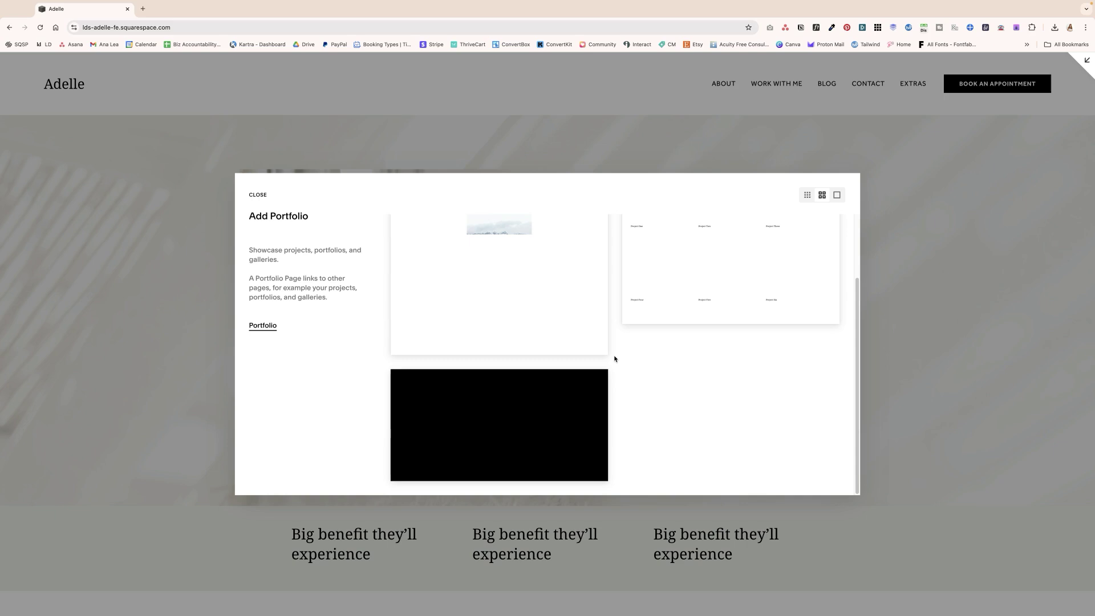
scroll(547, 331, "up", 3)
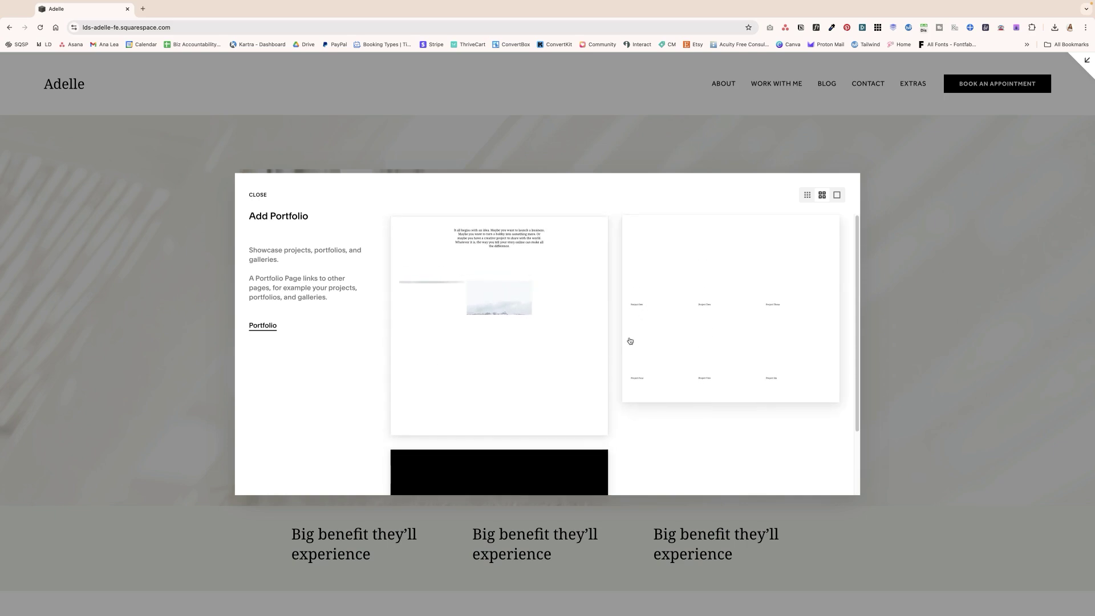
scroll(604, 338, "down", 2)
scroll(603, 338, "down", 2)
scroll(604, 340, "up", 3)
left_click(729, 298)
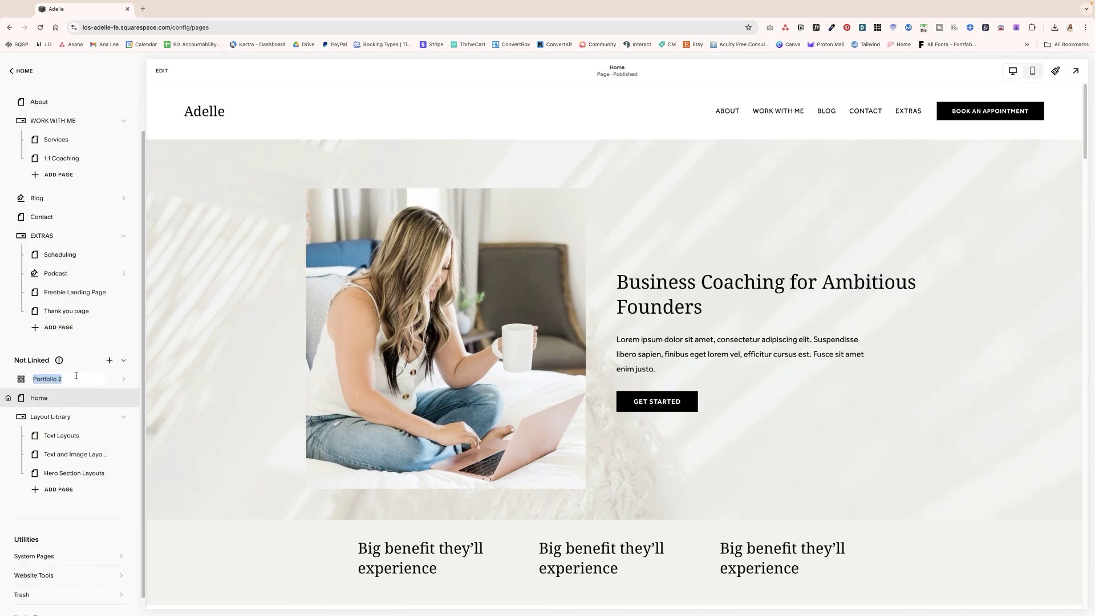
left_click(74, 376)
left_click(68, 379)
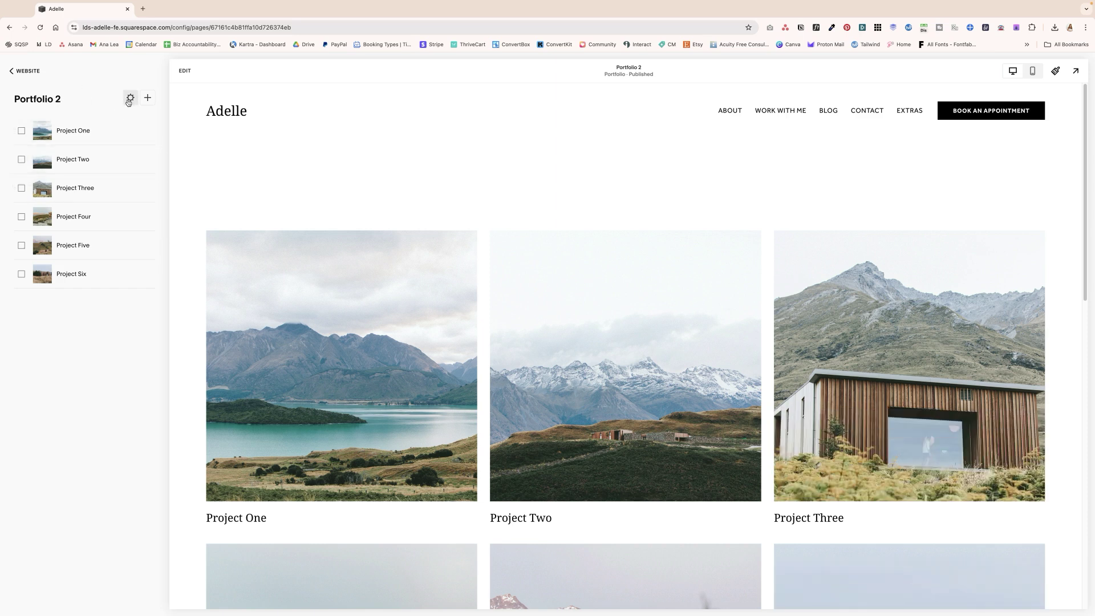
In the new portfolio page's general settings, set the page and navigation titles to Portfolio and the URL slug to /portfolio
left_click(28, 70)
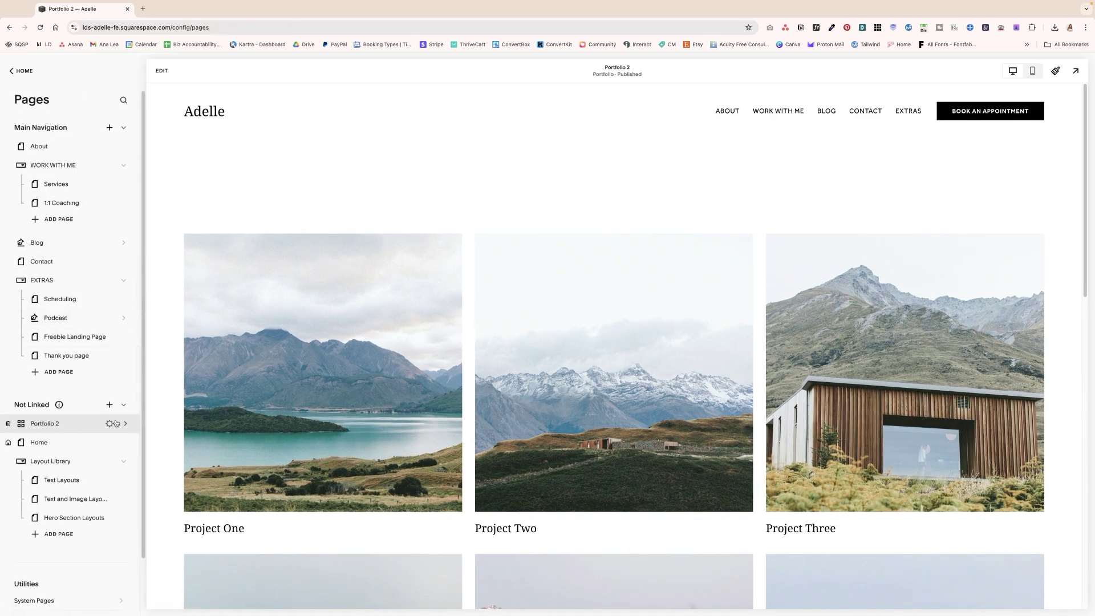
left_click(111, 425)
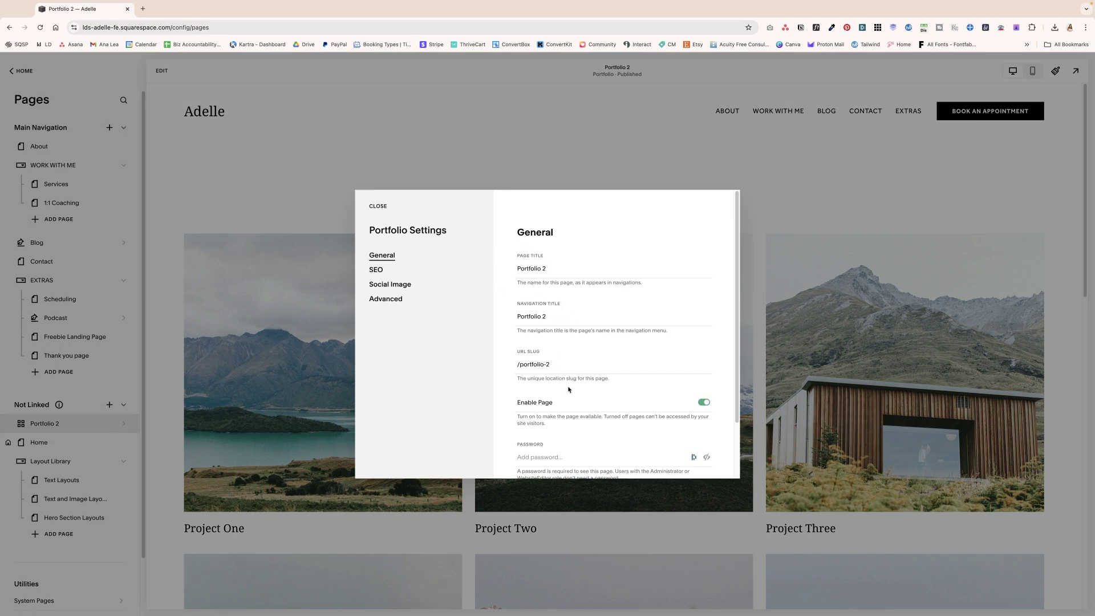
left_click(552, 269)
key("BackSpace")
key("BackSpace")
left_click(550, 322)
left_click(548, 364)
key("BackSpace")
key("BackSpace")
scroll(533, 370, "down", 2)
Set the SEO title to "Web Design Portfolio" and the description to "A collection of my favorite website and brand design projects built on the Squarespace platform."
left_click(377, 270)
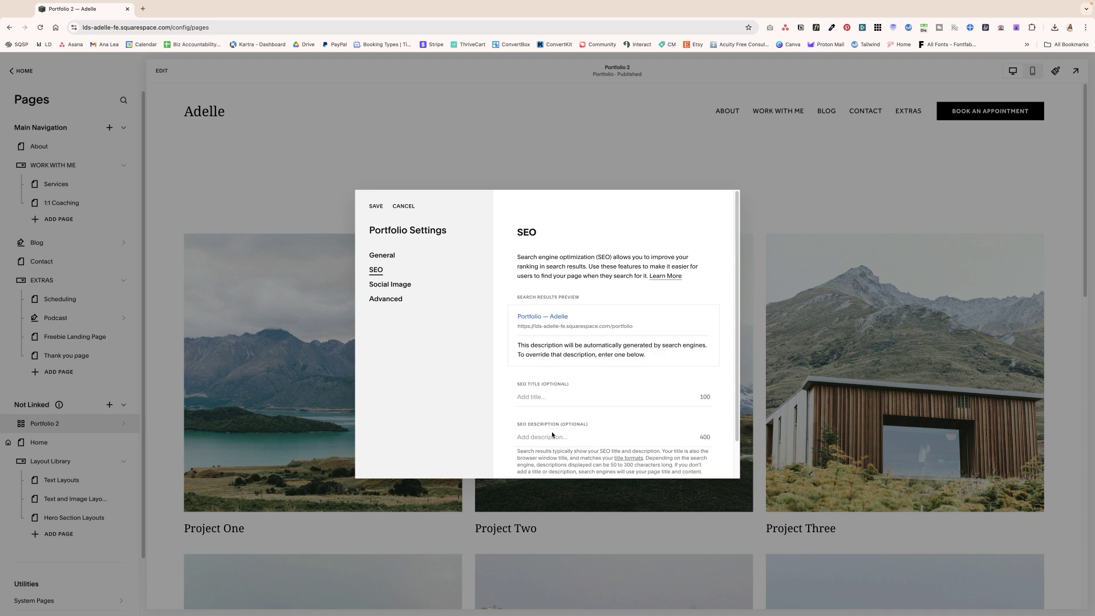
left_click(554, 397)
type("Web Desi")
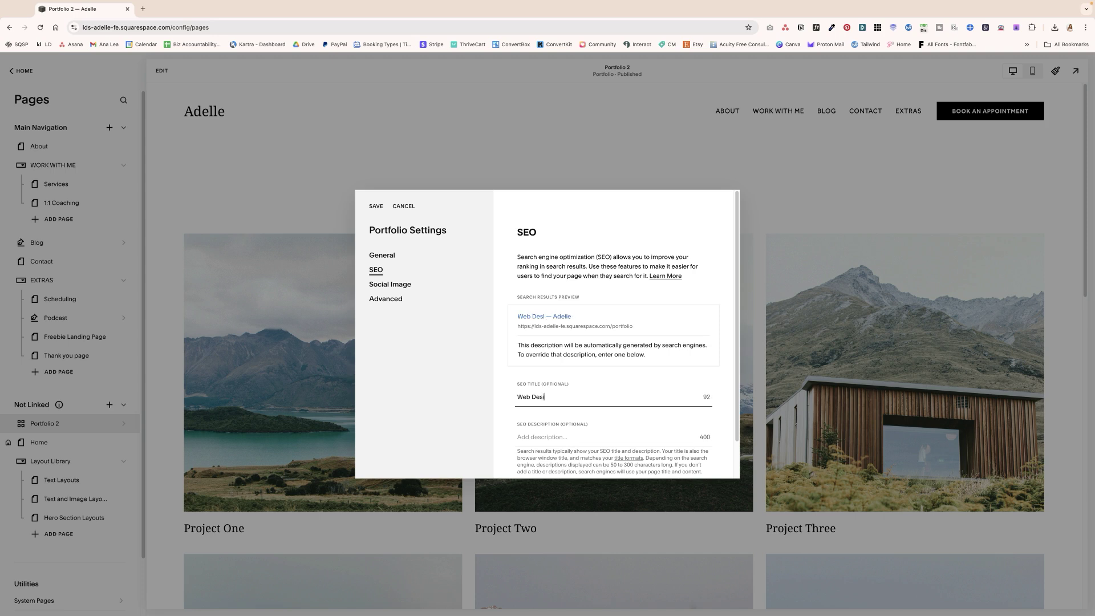
type("gn Portfolio")
left_click(539, 439)
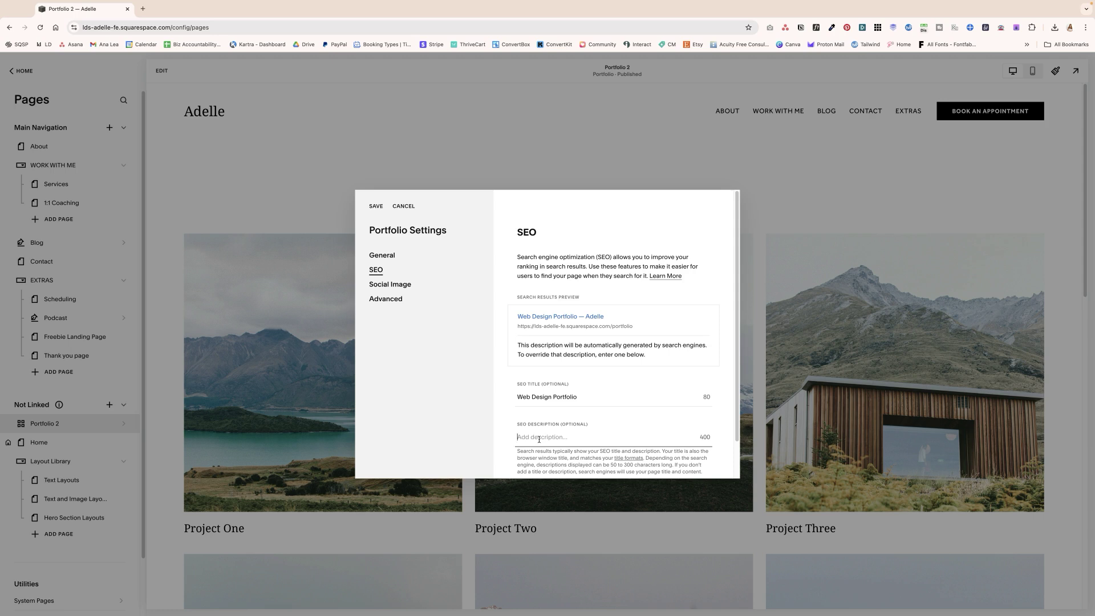
type("A collection of my favorite website and brand design projects built on the Squarespace platform.")
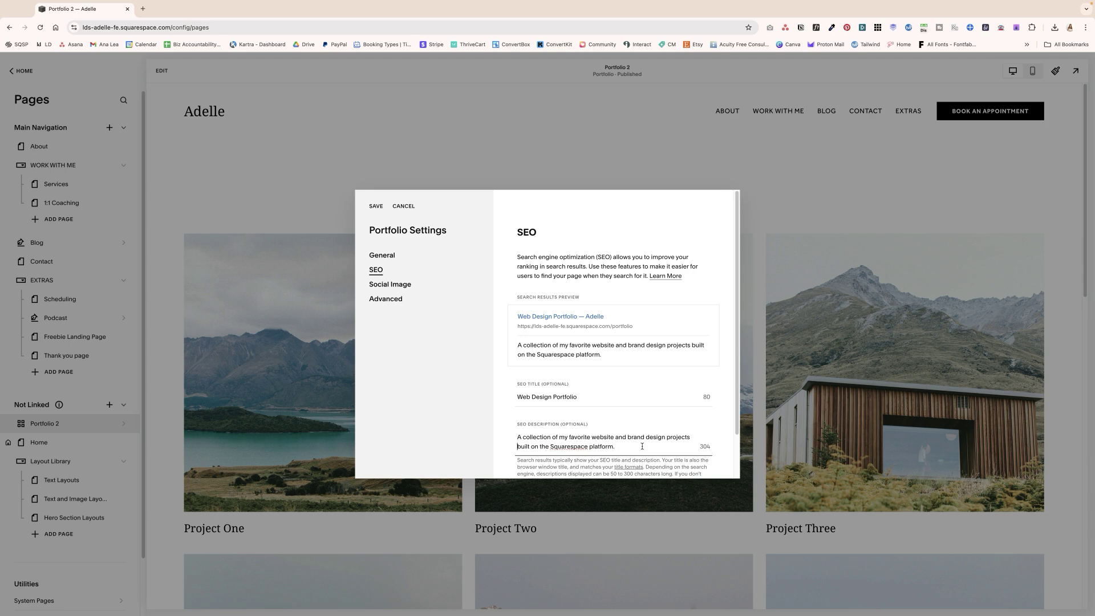
Review the social image and advanced code injection options, and save the portfolio settings
left_click(390, 283)
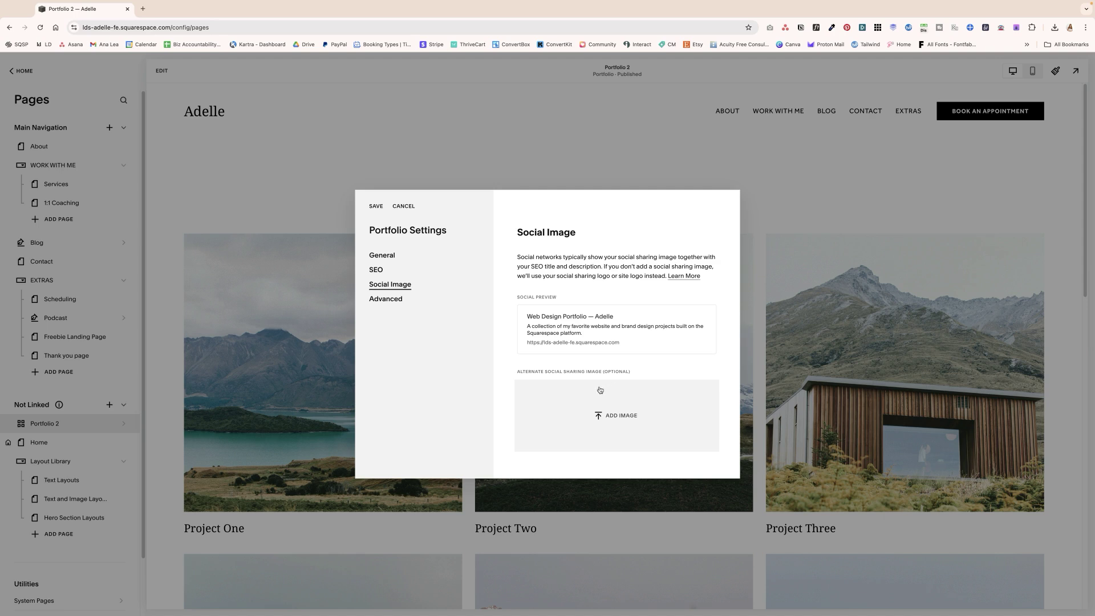
left_click(390, 304)
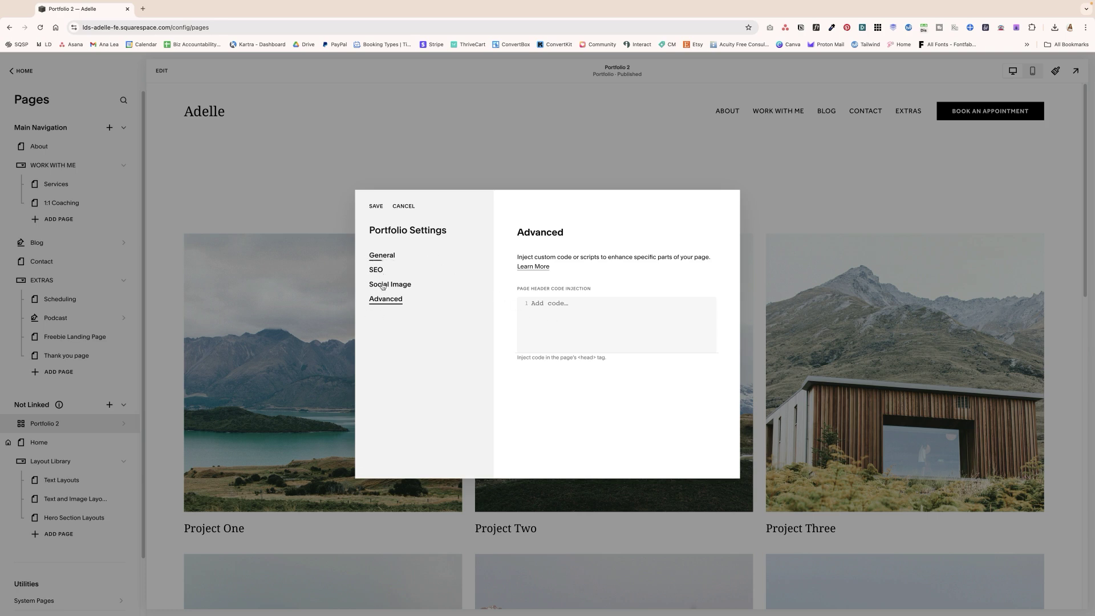
left_click(376, 207)
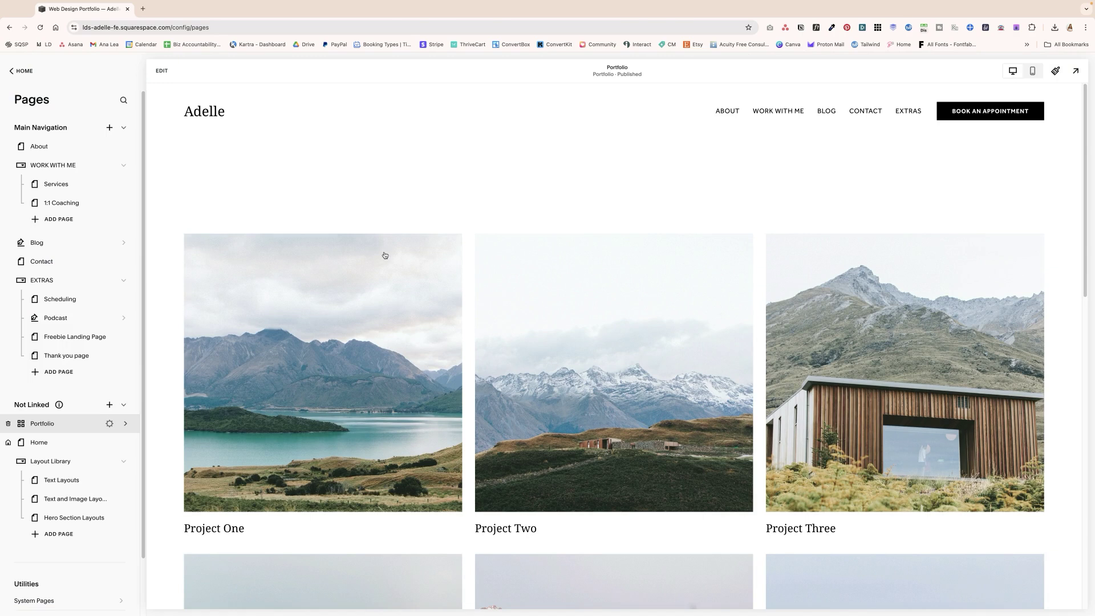
Look over the Portfolio page, put it into edit mode and open the format settings of its project grid section
scroll(442, 399, "down", 4)
scroll(442, 400, "down", 5)
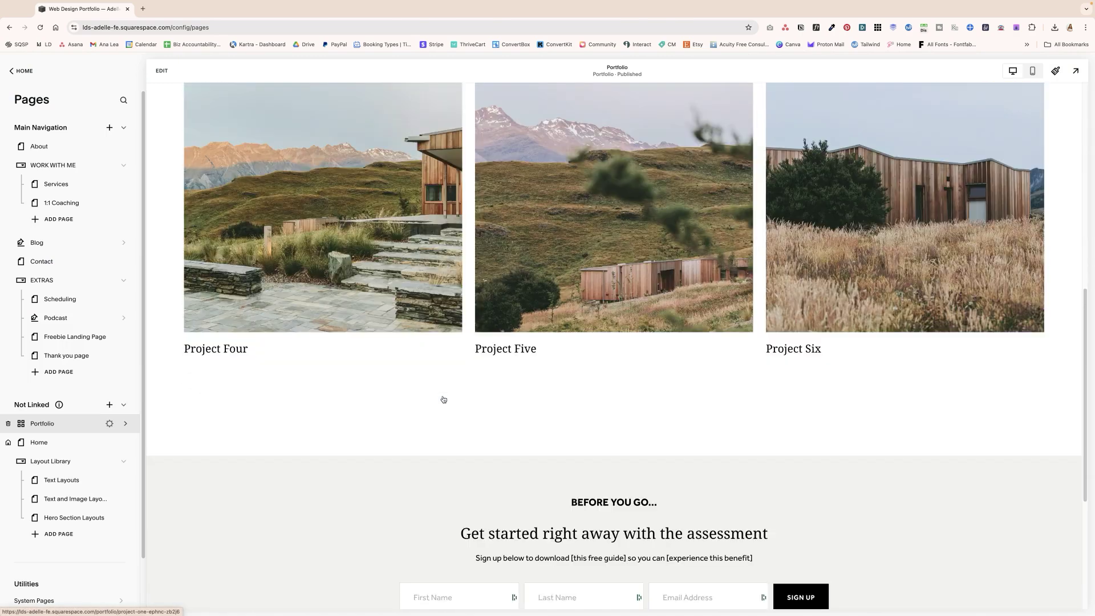
scroll(443, 397, "up", 9)
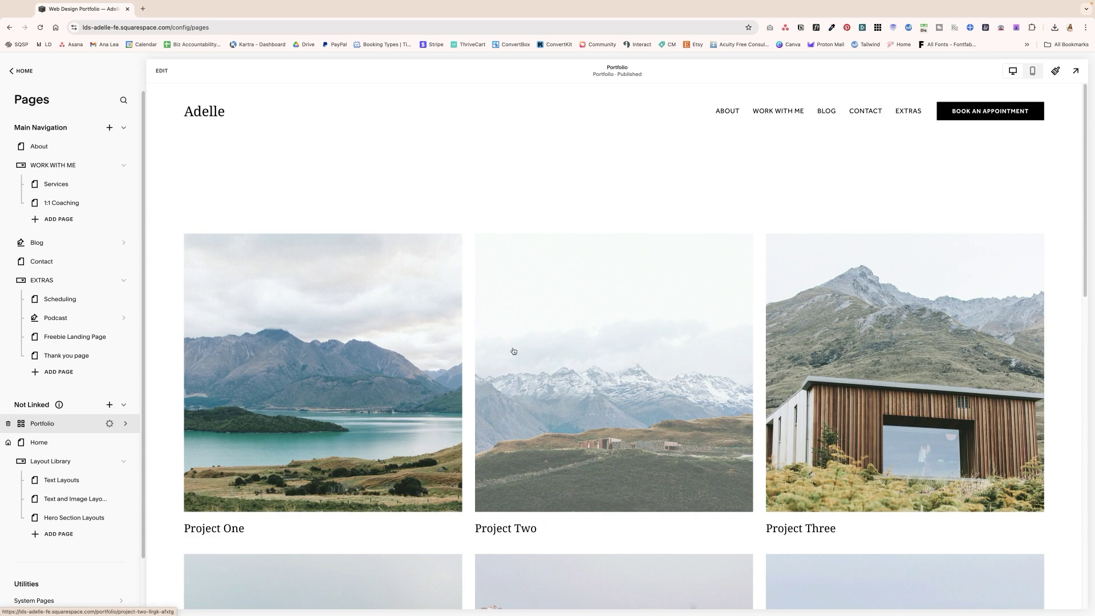
left_click(162, 72)
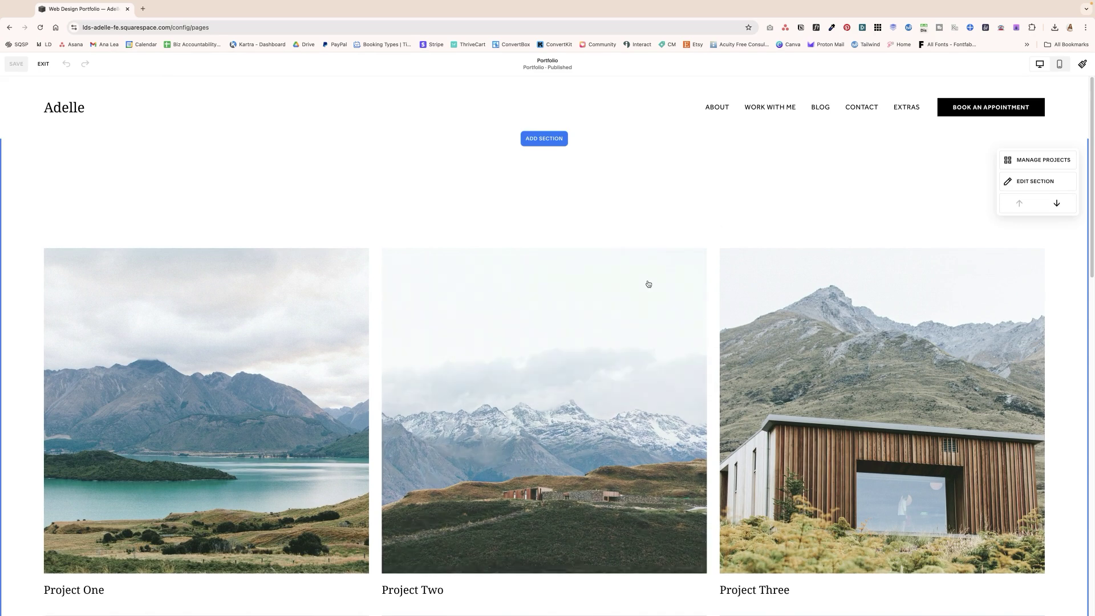
scroll(709, 350, "down", 3)
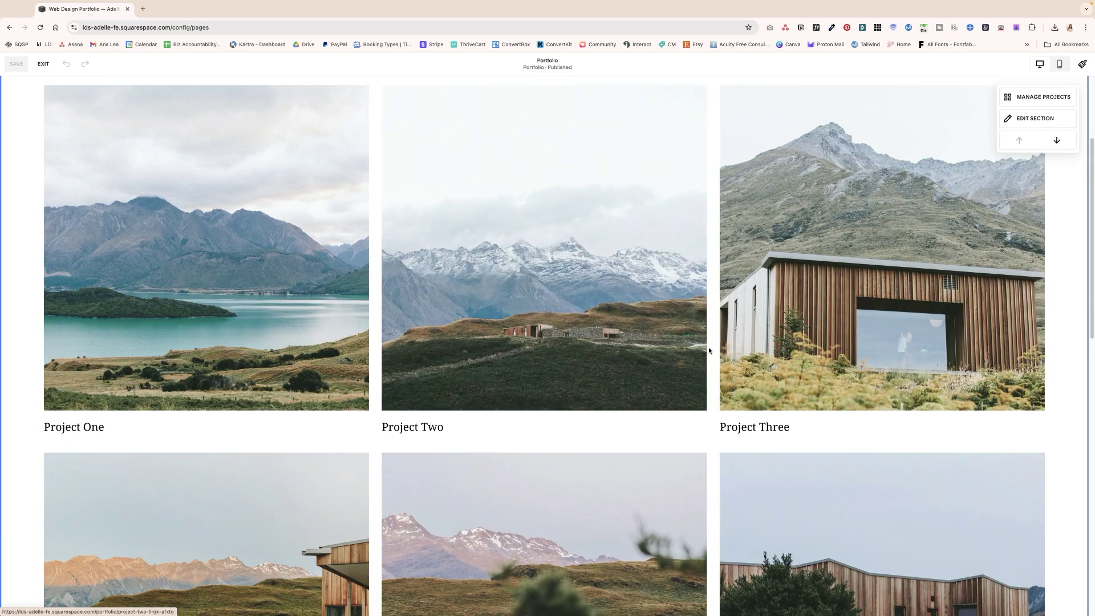
scroll(709, 350, "up", 3)
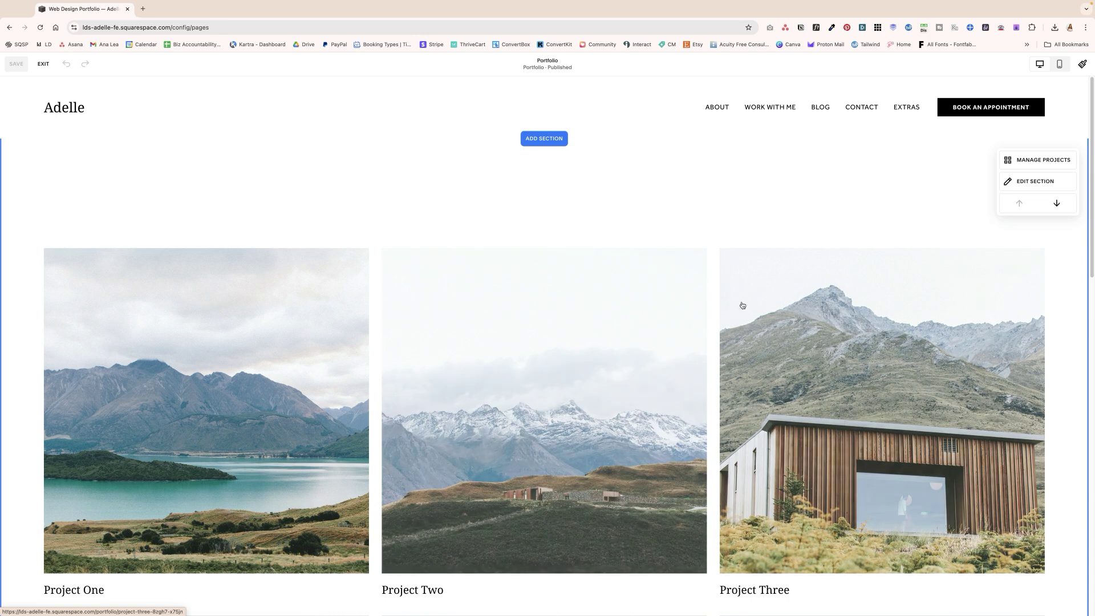
left_click(1033, 181)
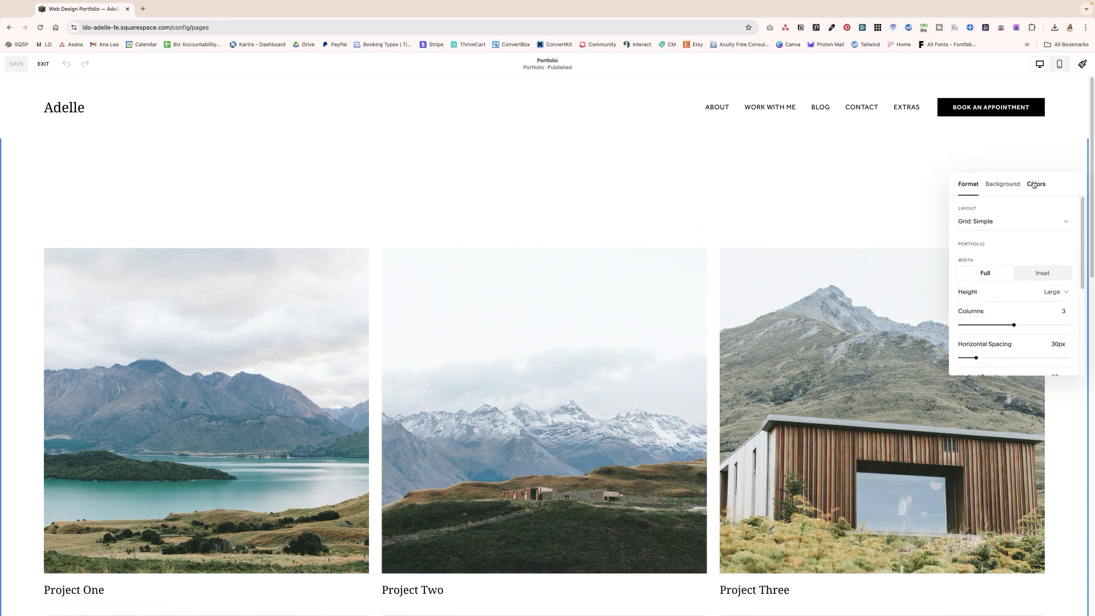
Try the Hover: Follow Cursor, Hover: Fixed and Hover: Background layouts on the project section, and set its layout to Grid: Overlay
left_click(1025, 225)
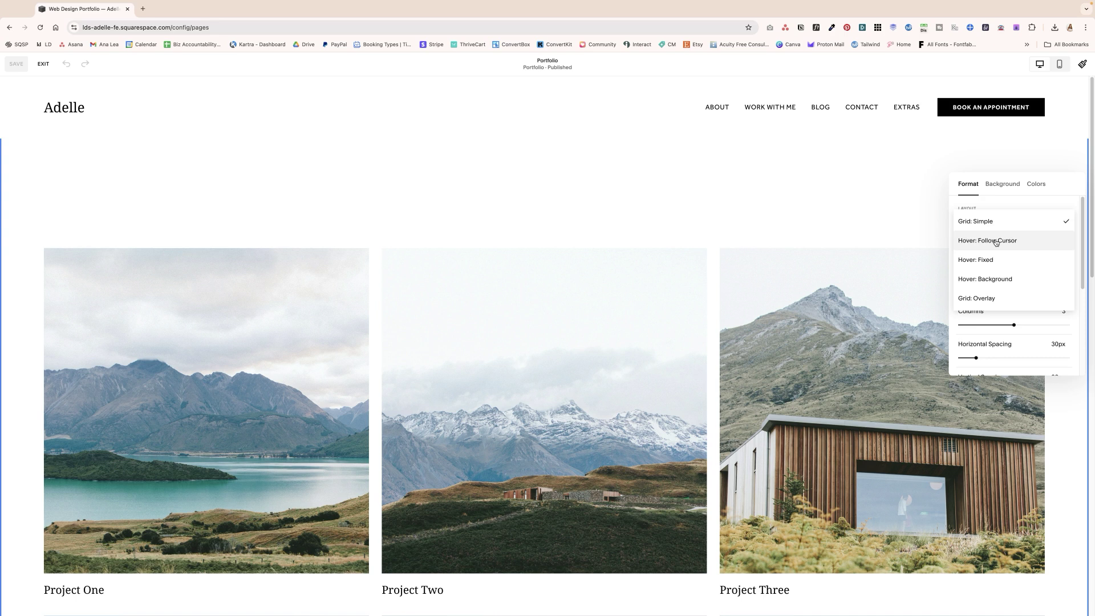
left_click(996, 243)
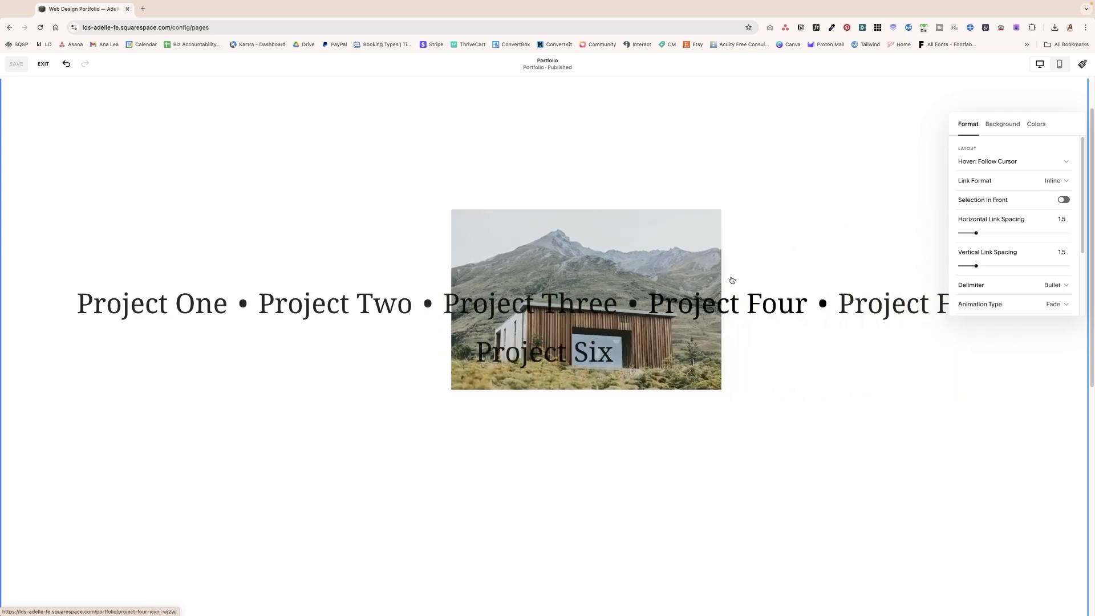
left_click(1014, 165)
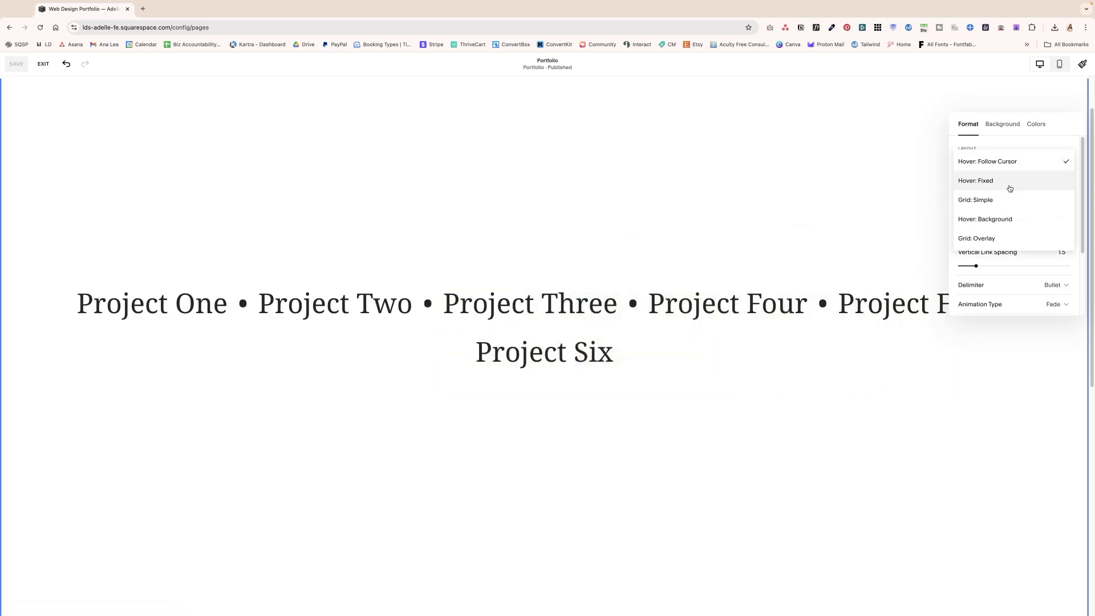
left_click(1008, 183)
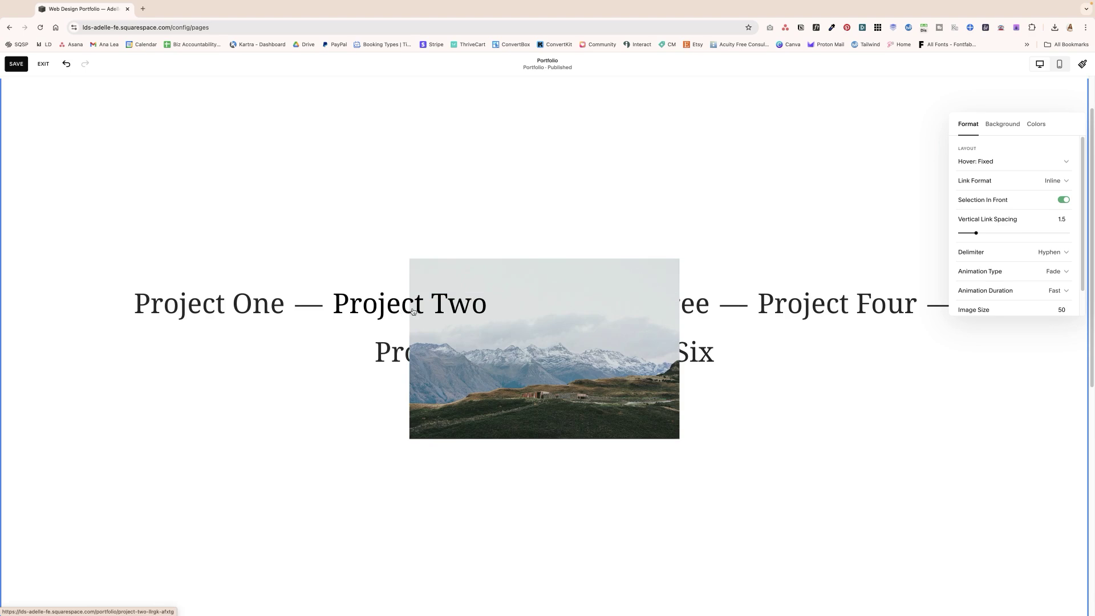
left_click(1036, 167)
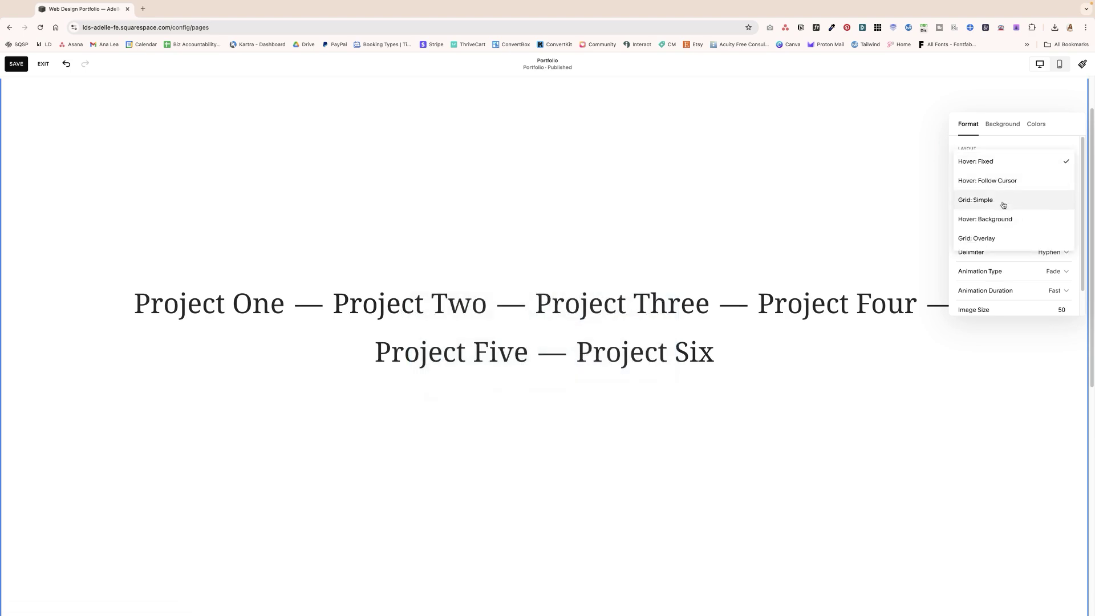
left_click(1002, 219)
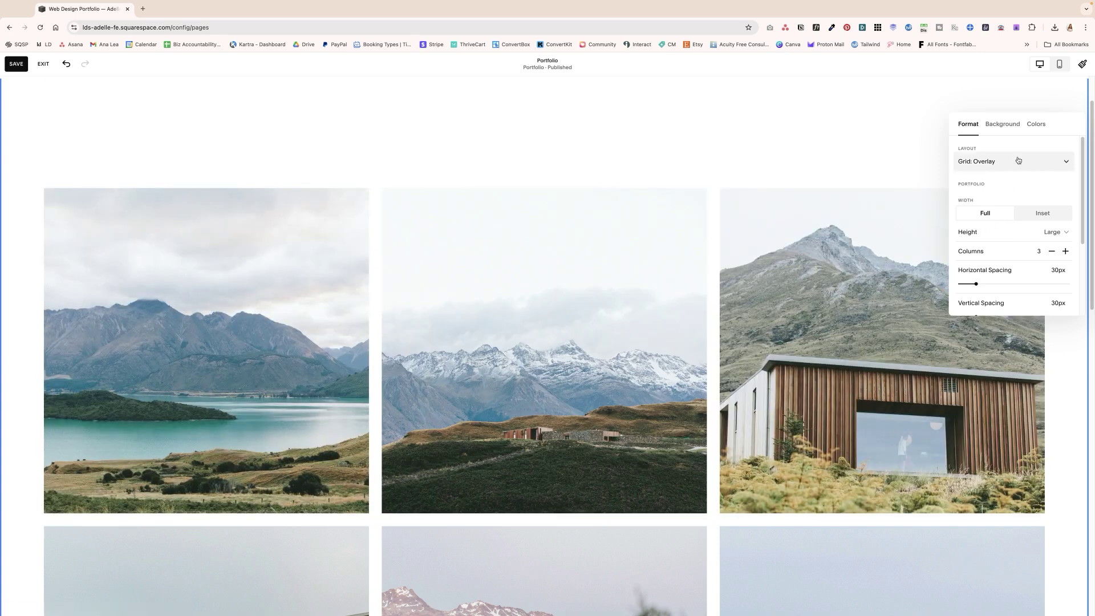
Check the available portfolio layouts and try the Inset width on the project grid
left_click(1016, 160)
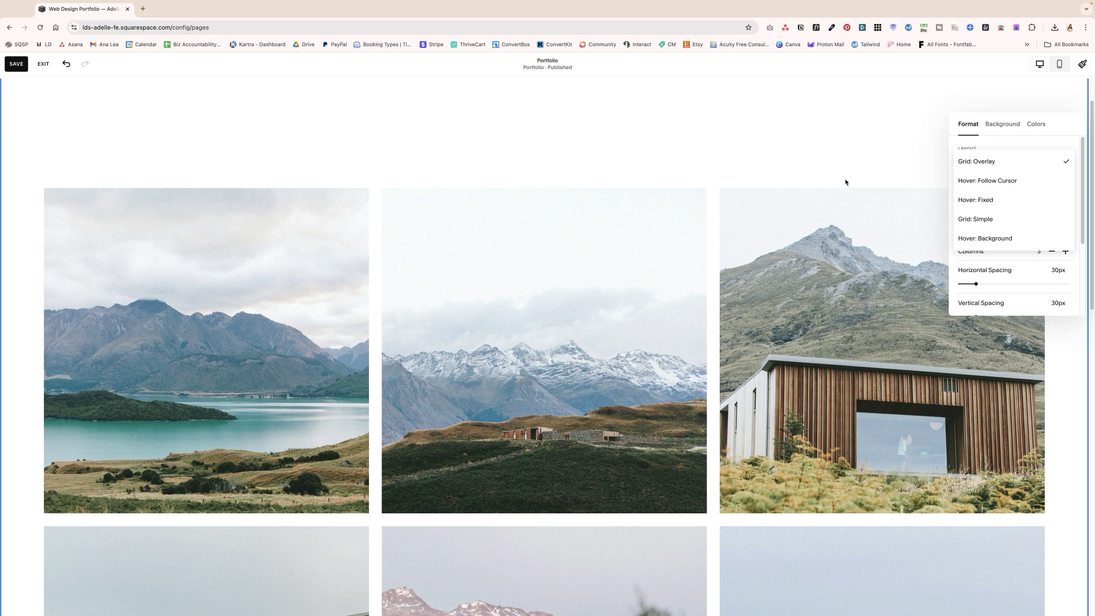
left_click(986, 135)
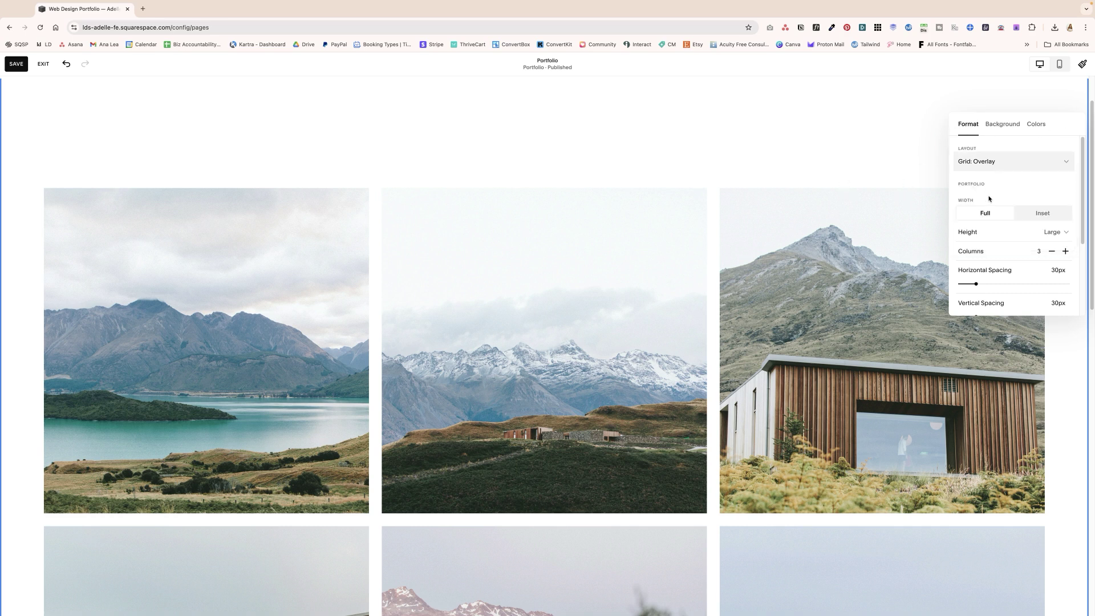
scroll(1001, 210, "down", 3)
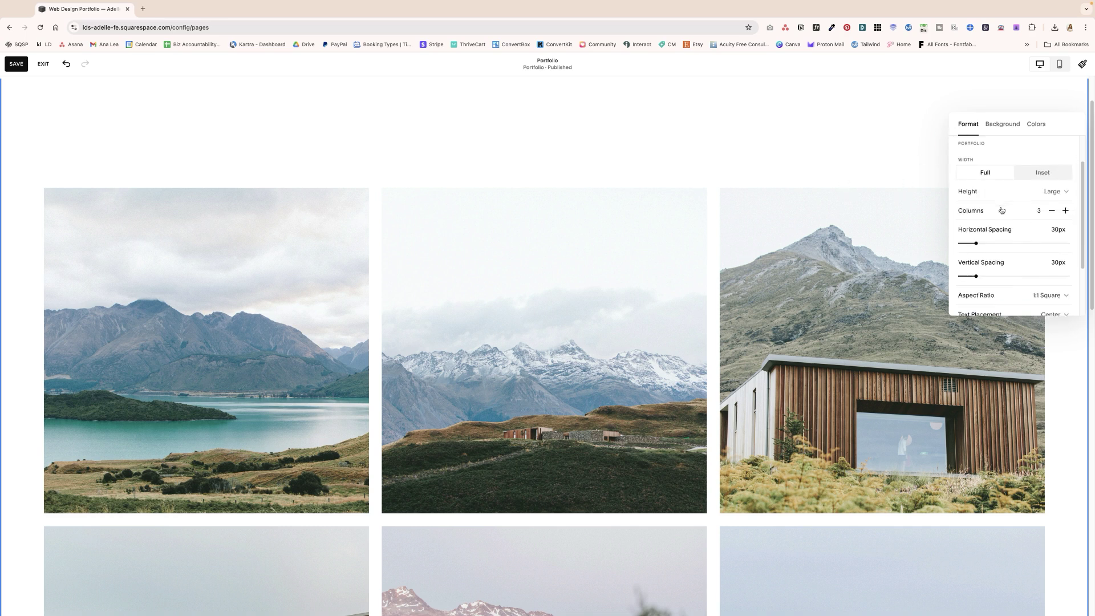
scroll(1002, 210, "up", 3)
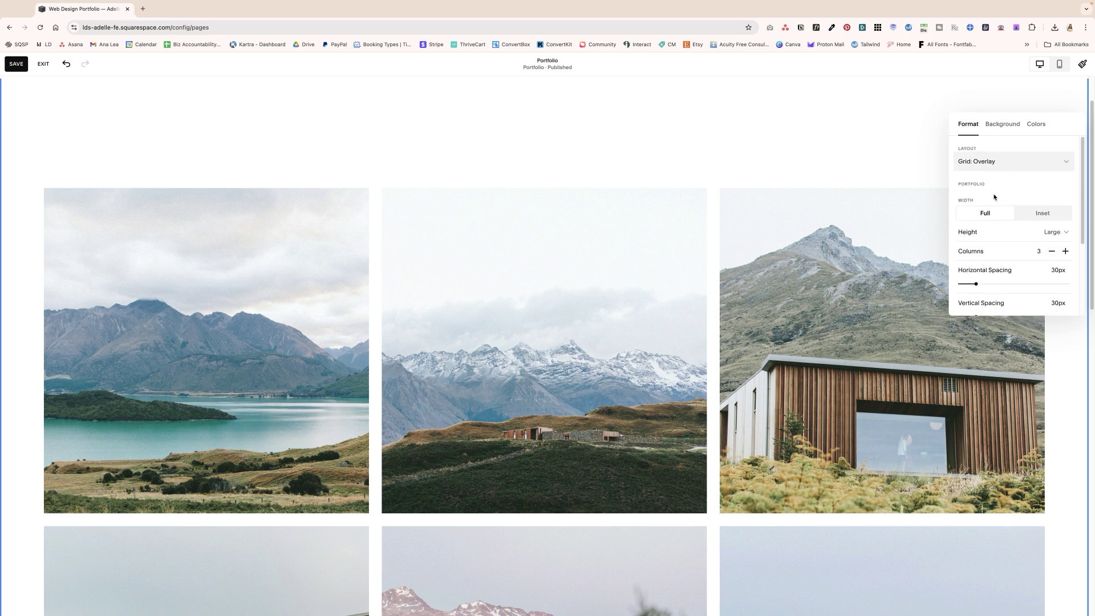
scroll(994, 197, "down", 1)
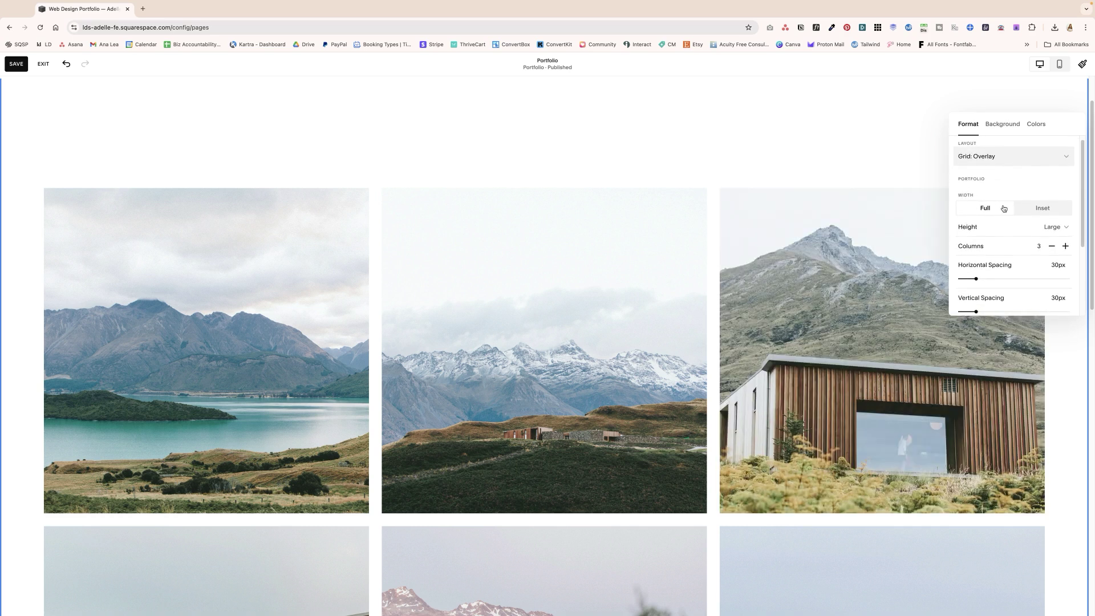
left_click(1041, 210)
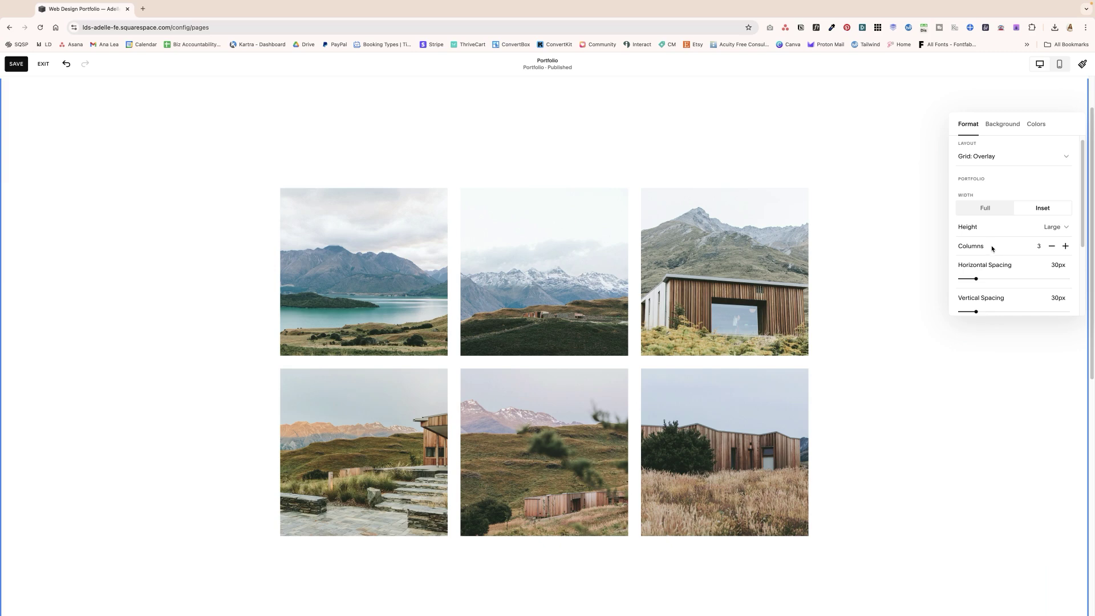
Try the Medium, Small and Custom heights on the portfolio section and set its height back to Large
left_click(999, 228)
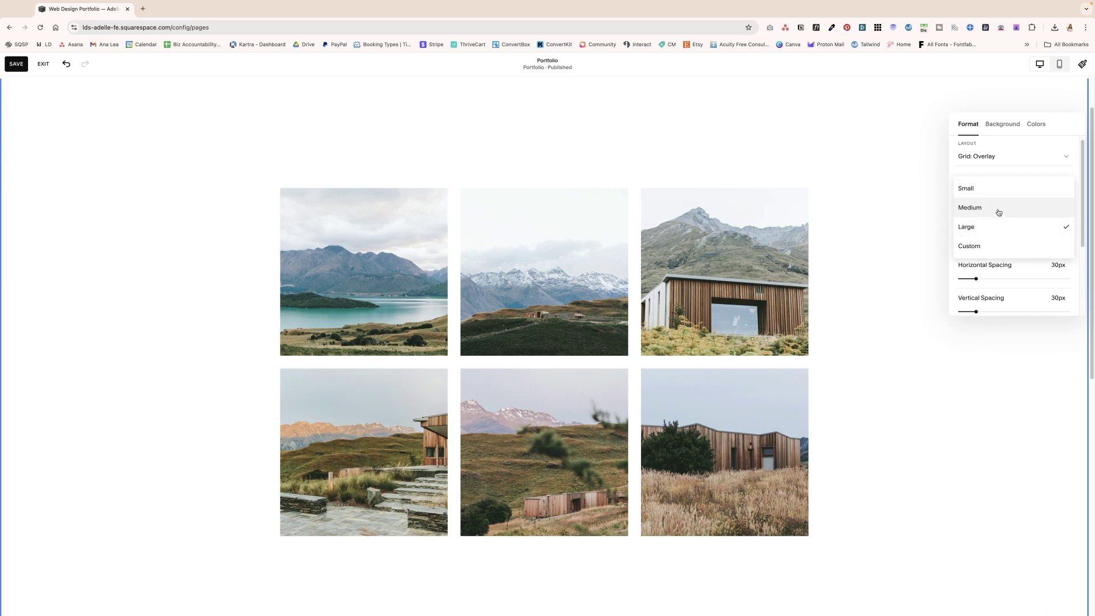
left_click(998, 210)
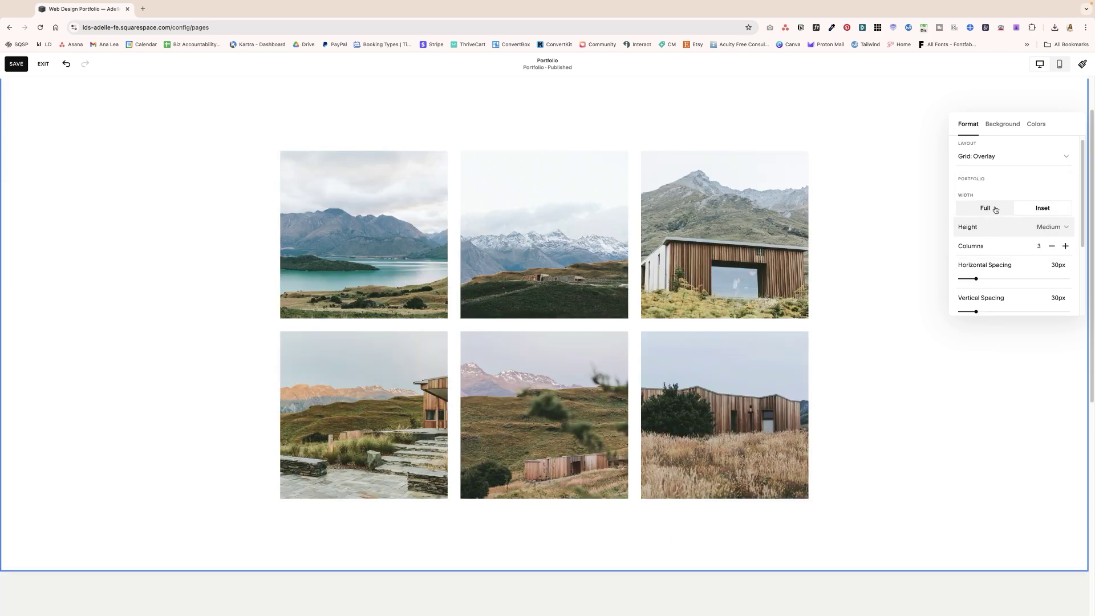
left_click(997, 226)
left_click(998, 212)
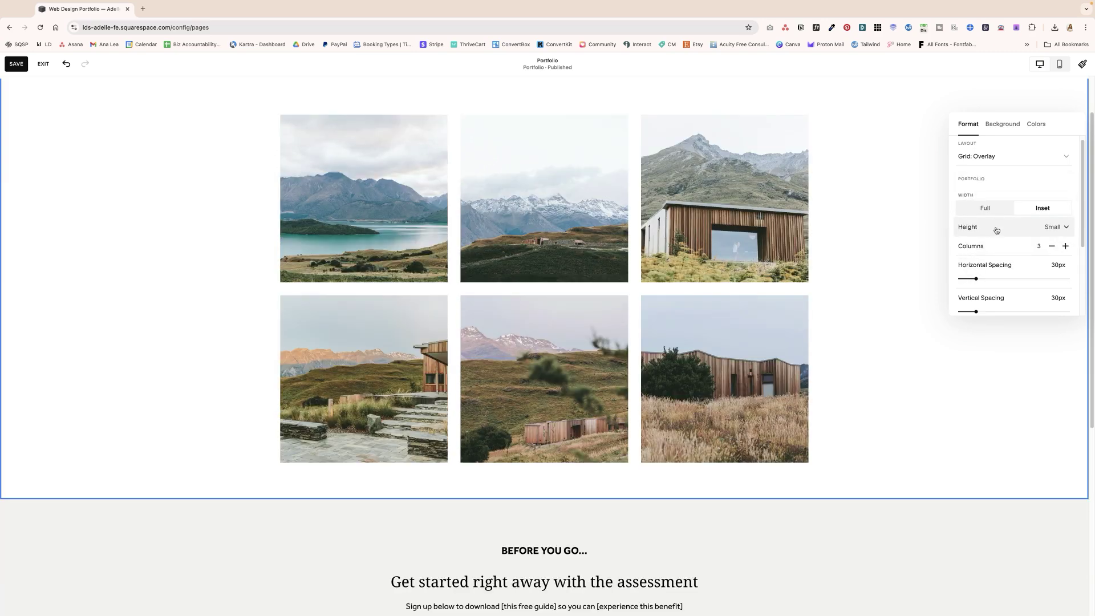
left_click(996, 228)
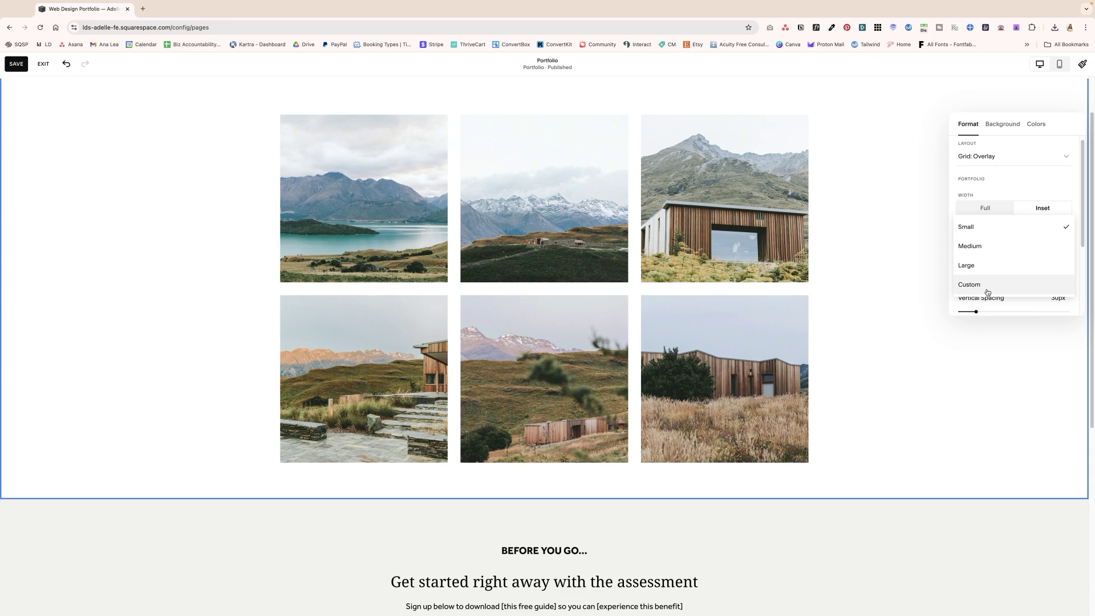
left_click(987, 285)
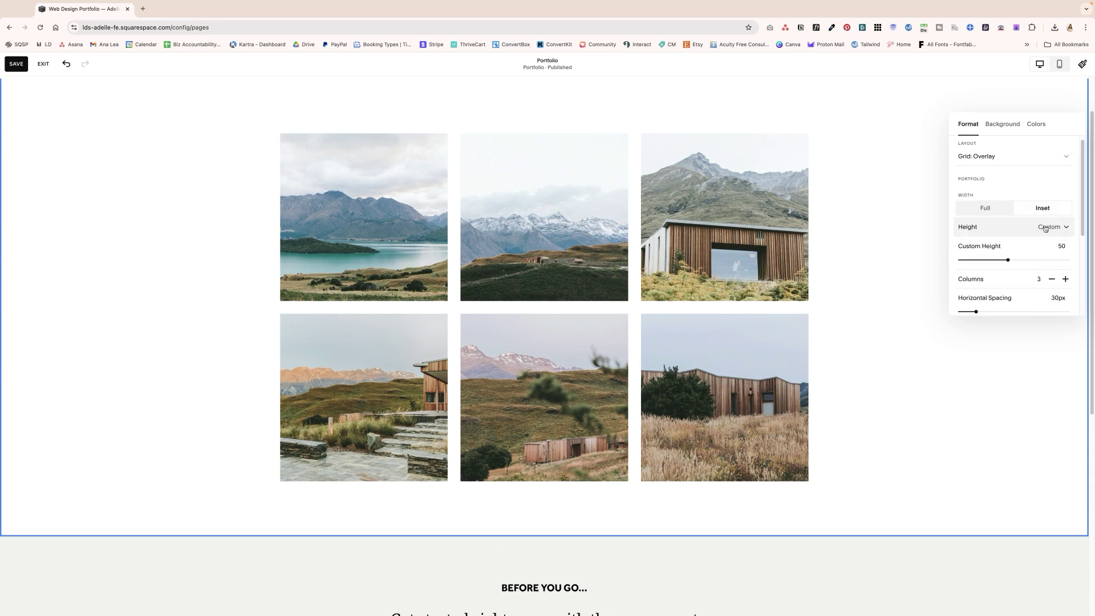
left_click(1042, 227)
left_click(999, 206)
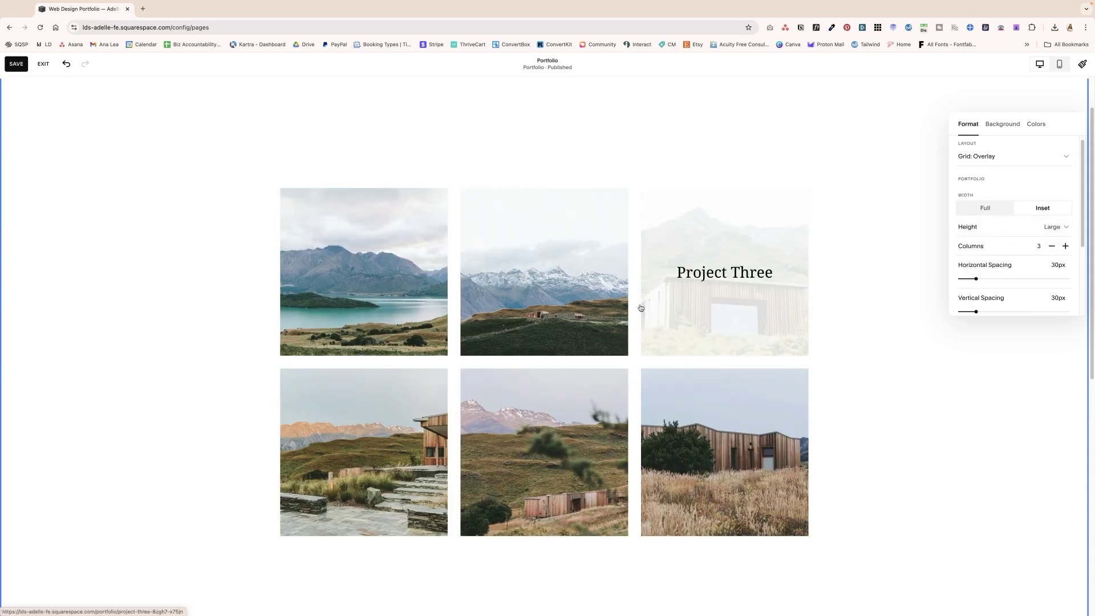
Try two and four columns for the project grid and set it back to three columns
left_click(1052, 247)
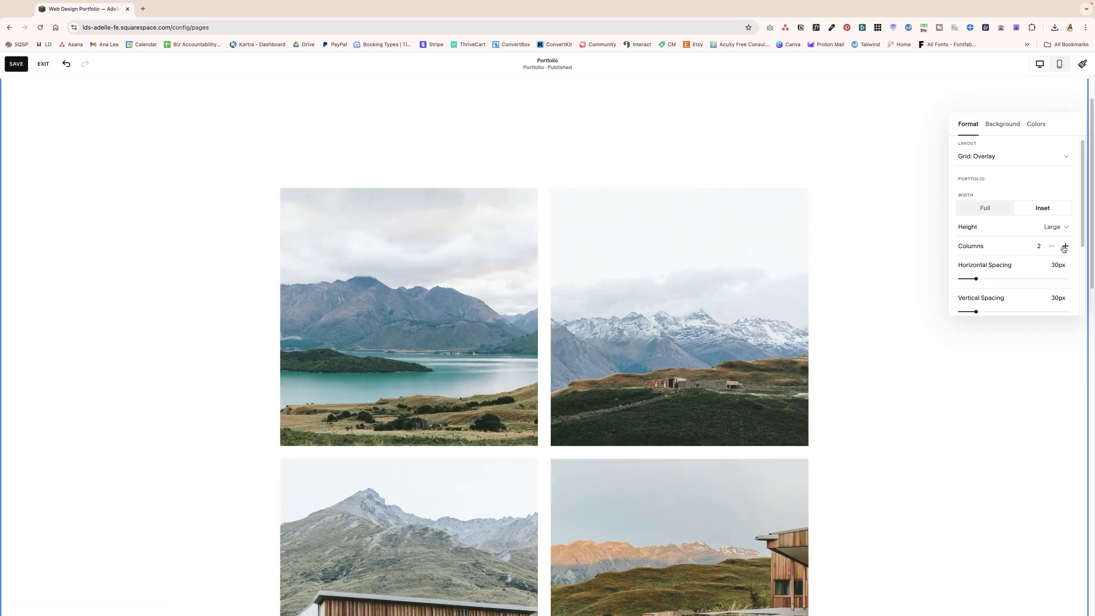
left_click(1065, 247)
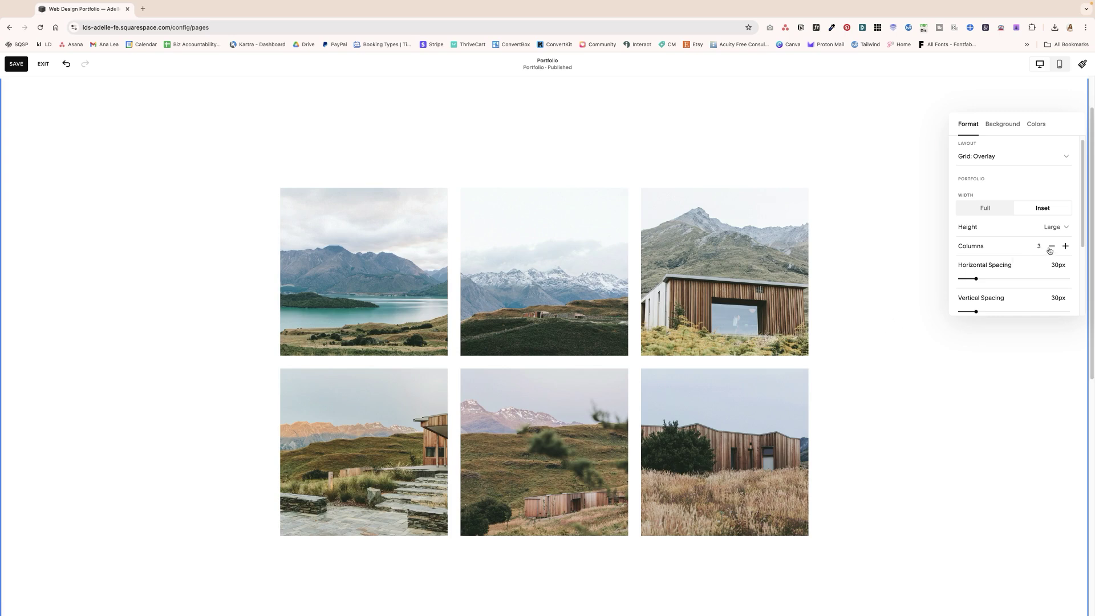
left_click(1065, 247)
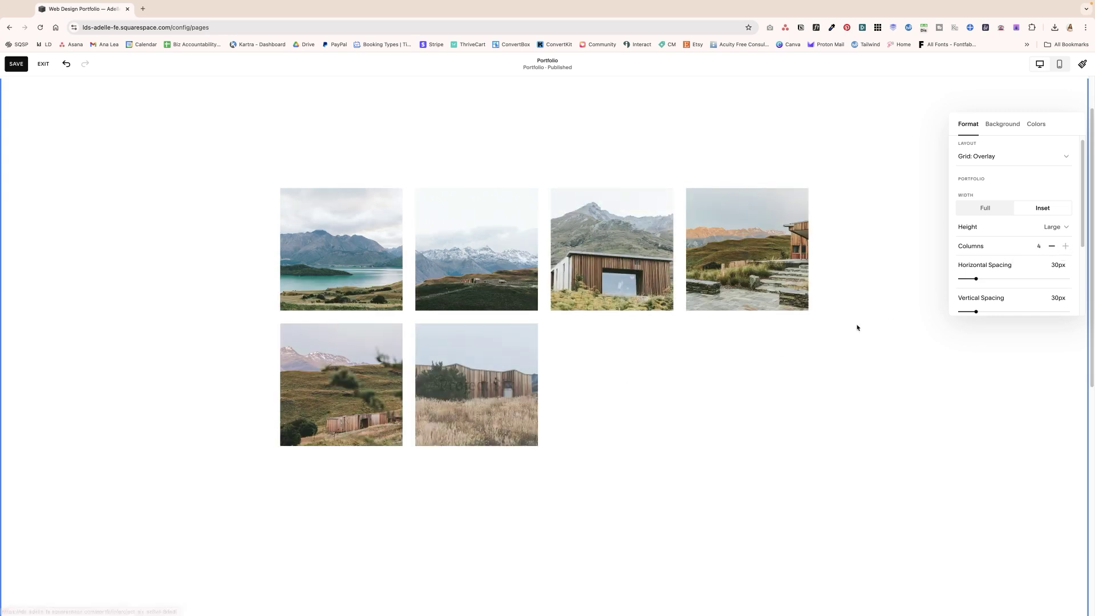
left_click(1049, 245)
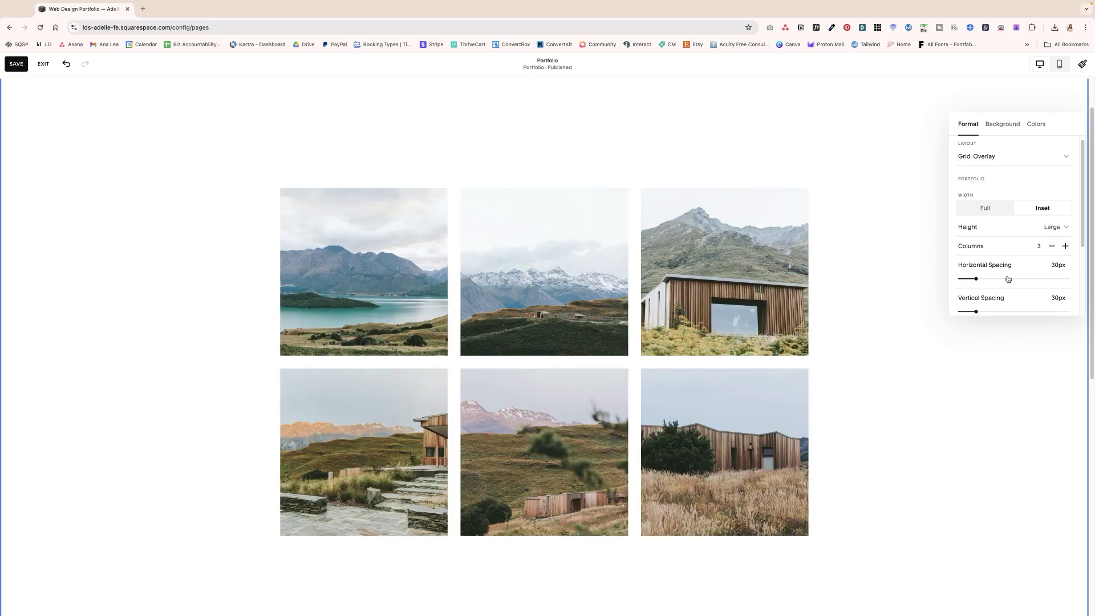
Review the project grid's horizontal and vertical spacing settings and the available image aspect ratios
scroll(1007, 278, "down", 2)
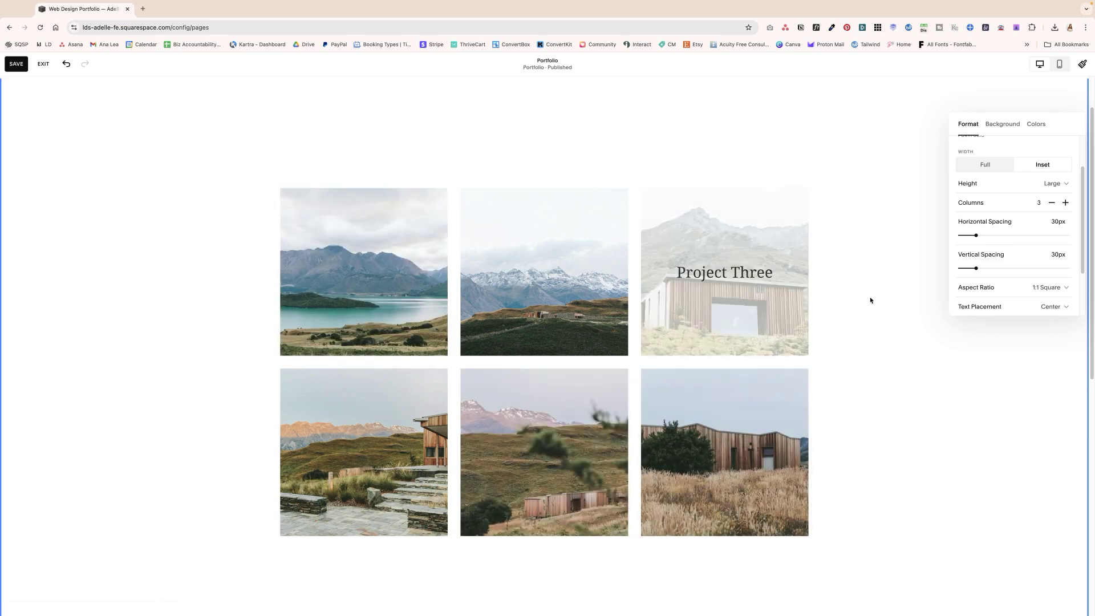
scroll(863, 276, "down", 1)
scroll(1009, 252, "down", 2)
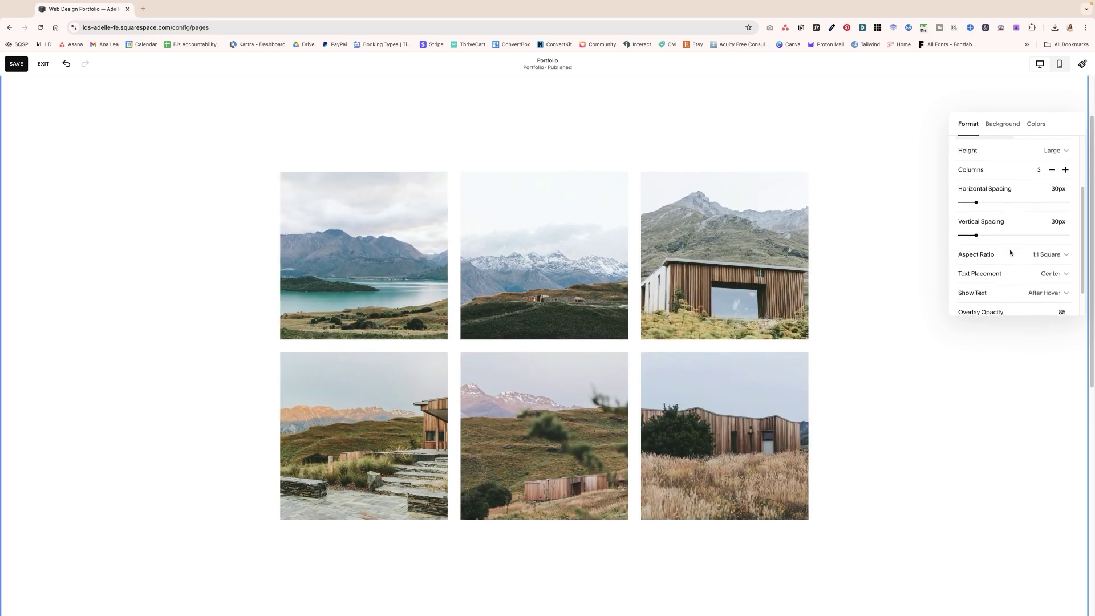
scroll(1010, 253, "down", 2)
left_click(1005, 224)
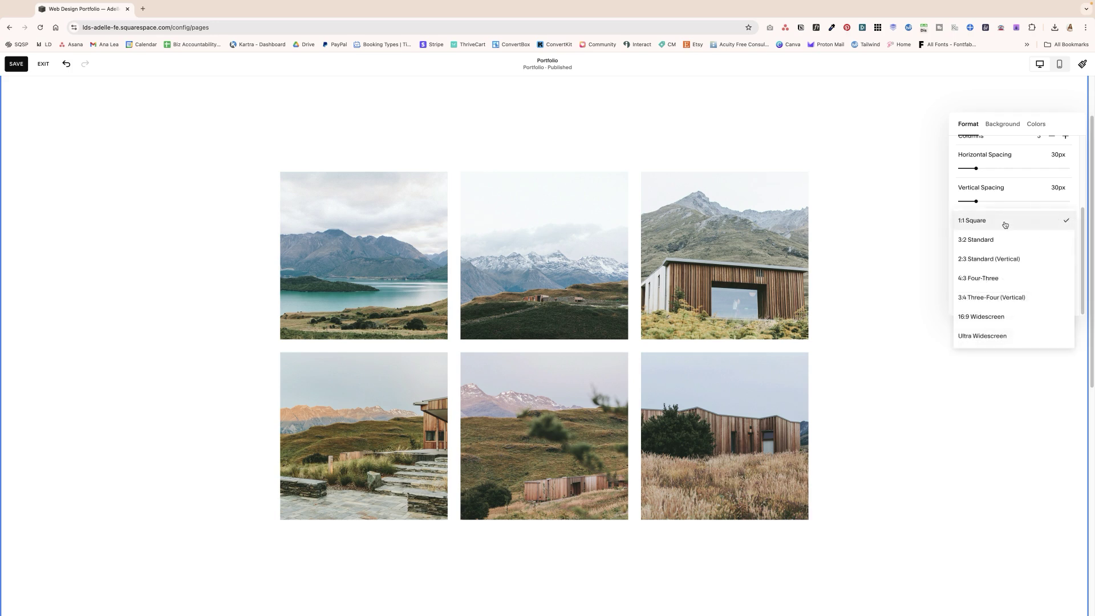
left_click(1004, 224)
Check the text placement options, keeping Center, and try showing the project titles before hover
left_click(1003, 242)
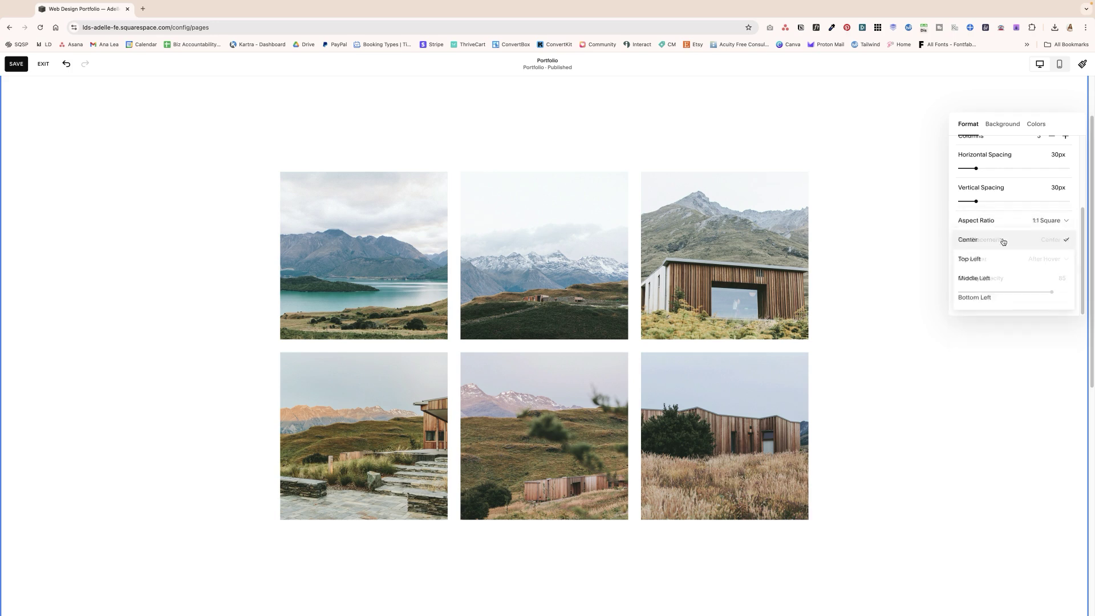
left_click(1003, 241)
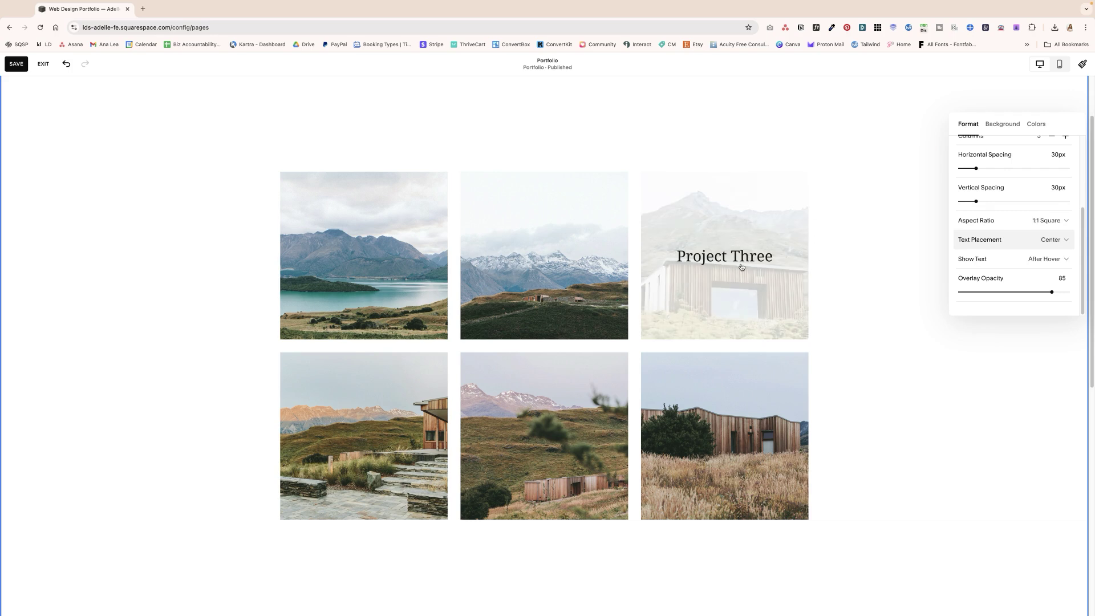
left_click(1034, 261)
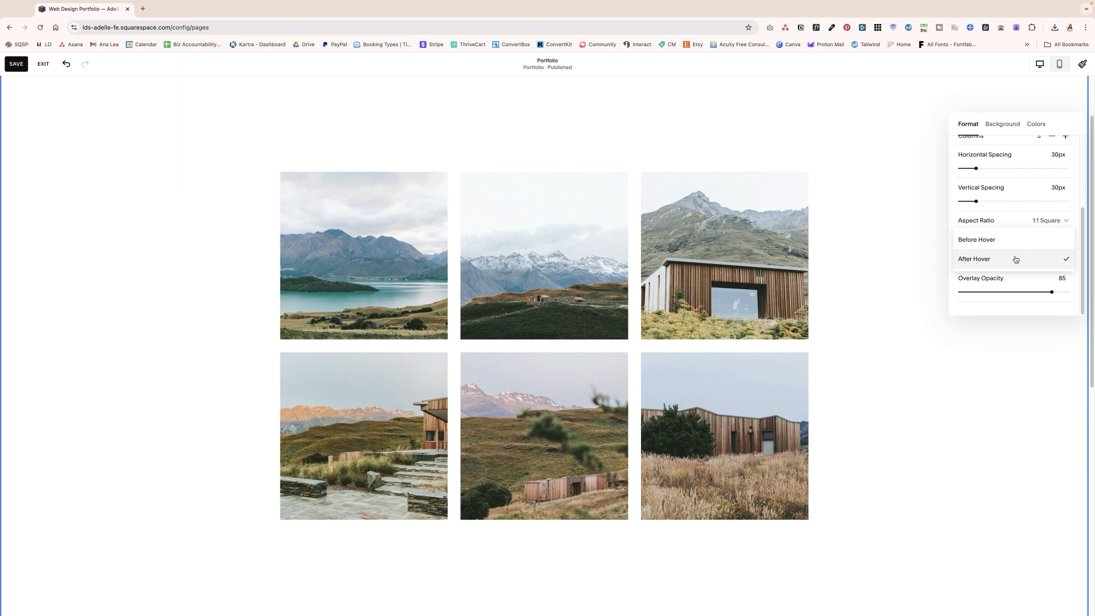
left_click(1015, 239)
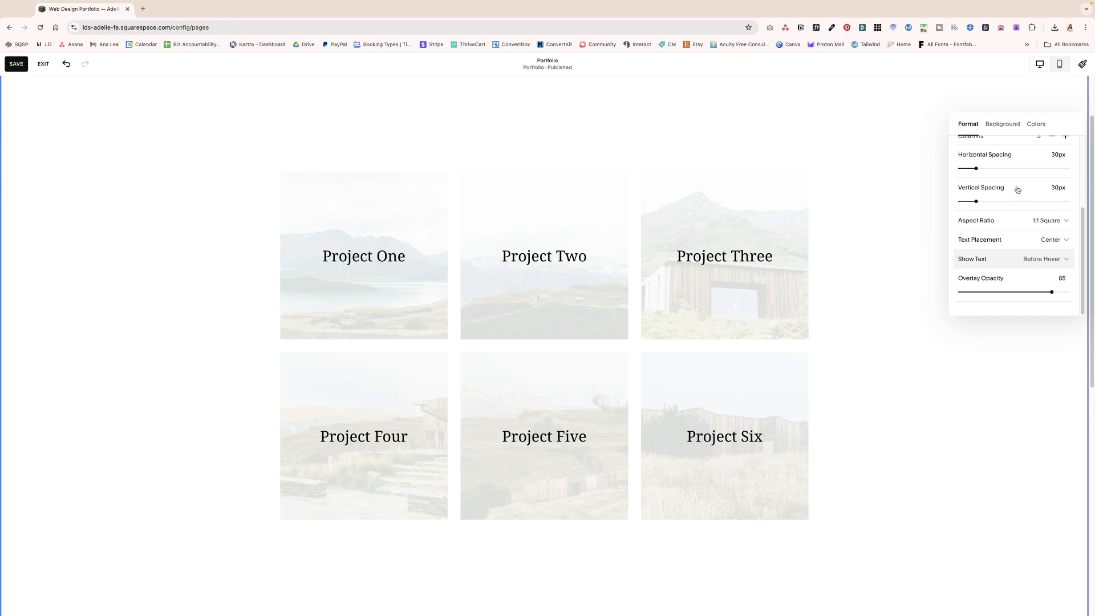
Look through the portfolio section's image, video and art background options and its list of color themes
left_click(1015, 126)
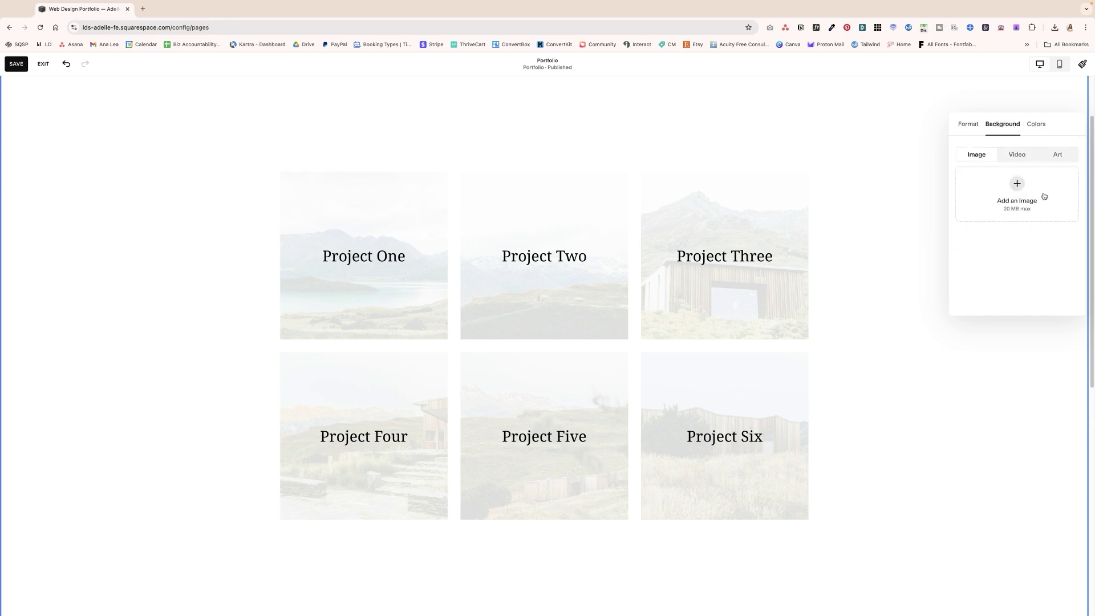
left_click(1015, 156)
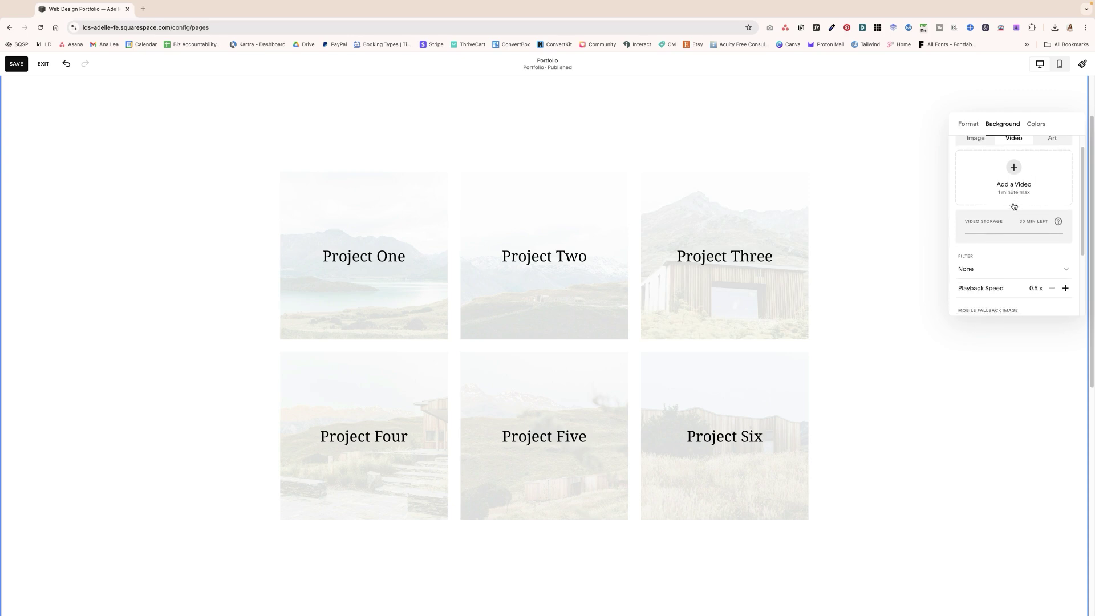
left_click(1052, 155)
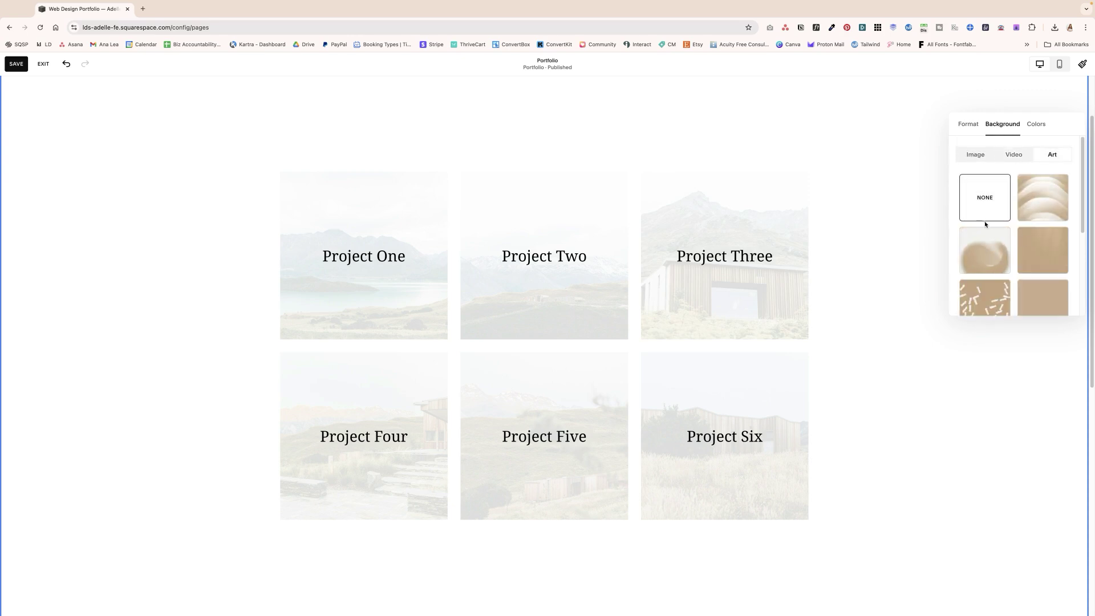
left_click(1035, 125)
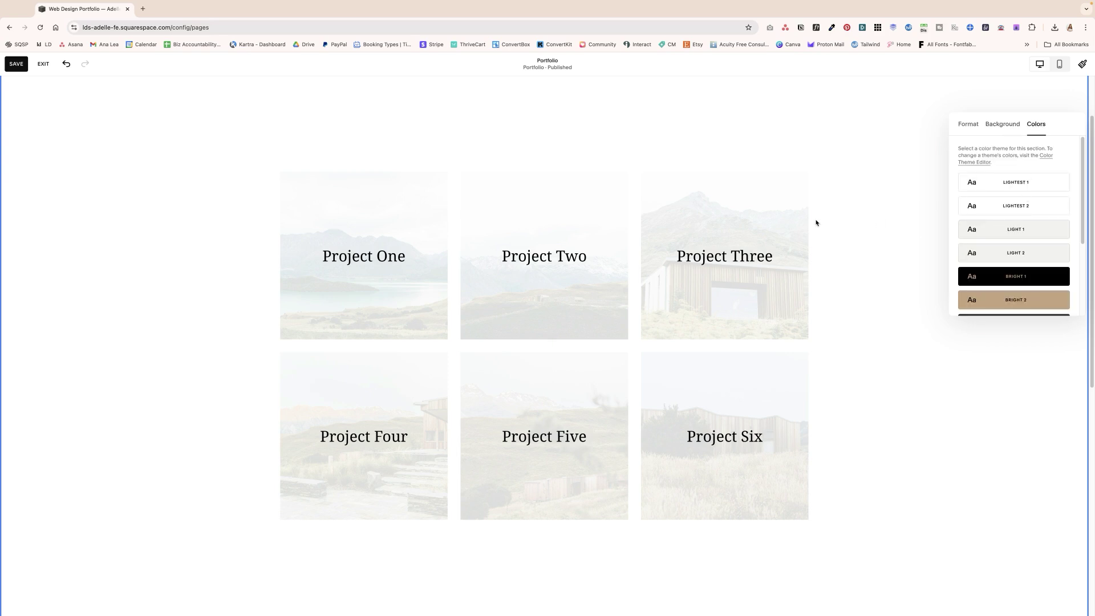
scroll(763, 246, "up", 1)
scroll(1026, 198, "down", 5)
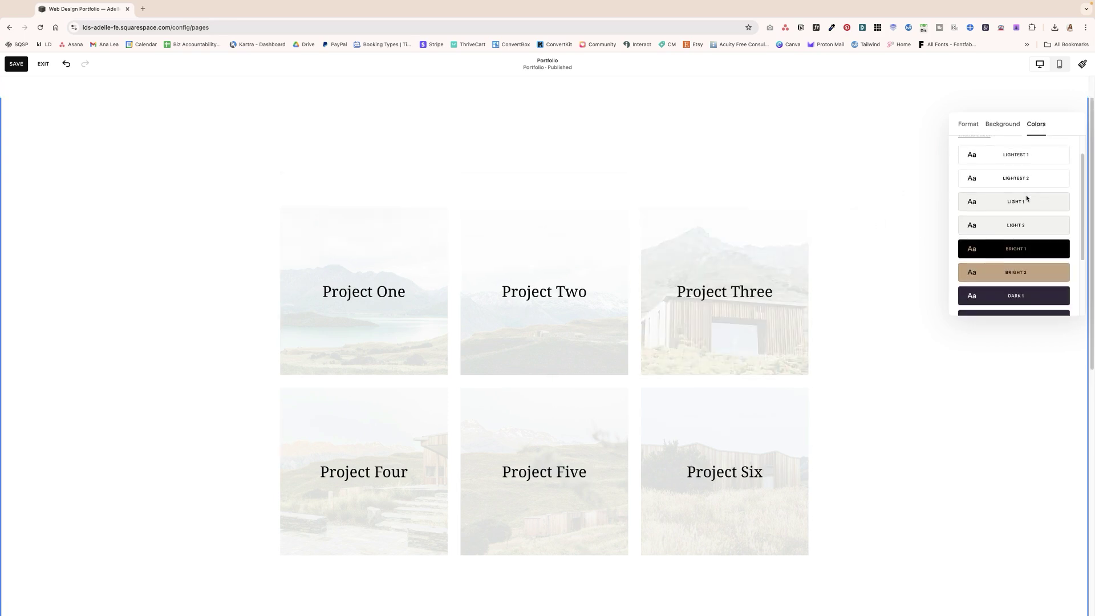
scroll(1001, 214, "up", 5)
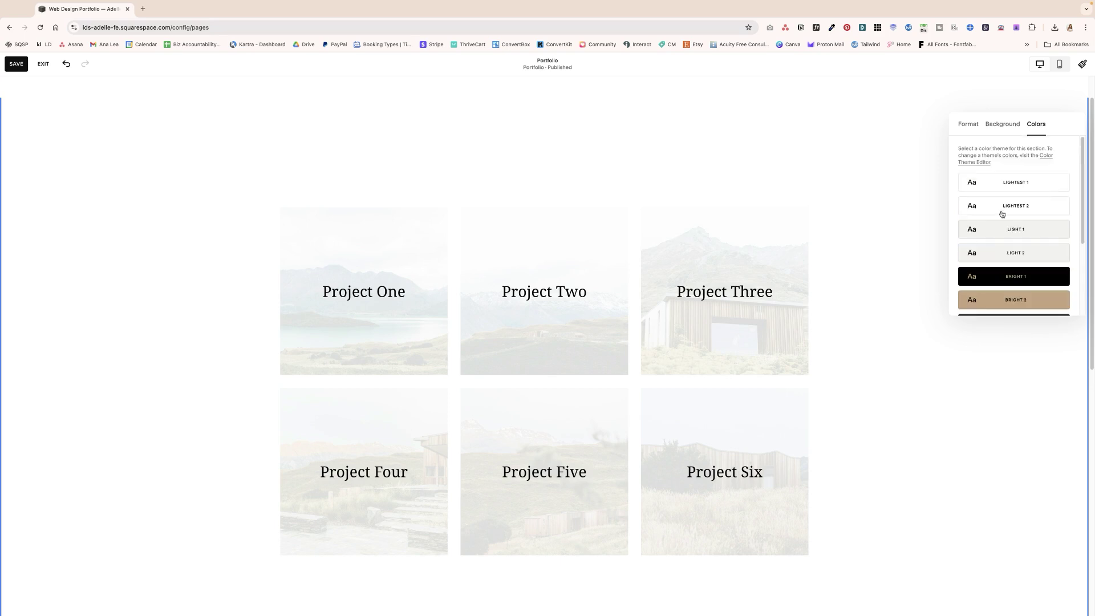
Try the Light 1 color theme on the portfolio section and check its project grid
left_click(1020, 236)
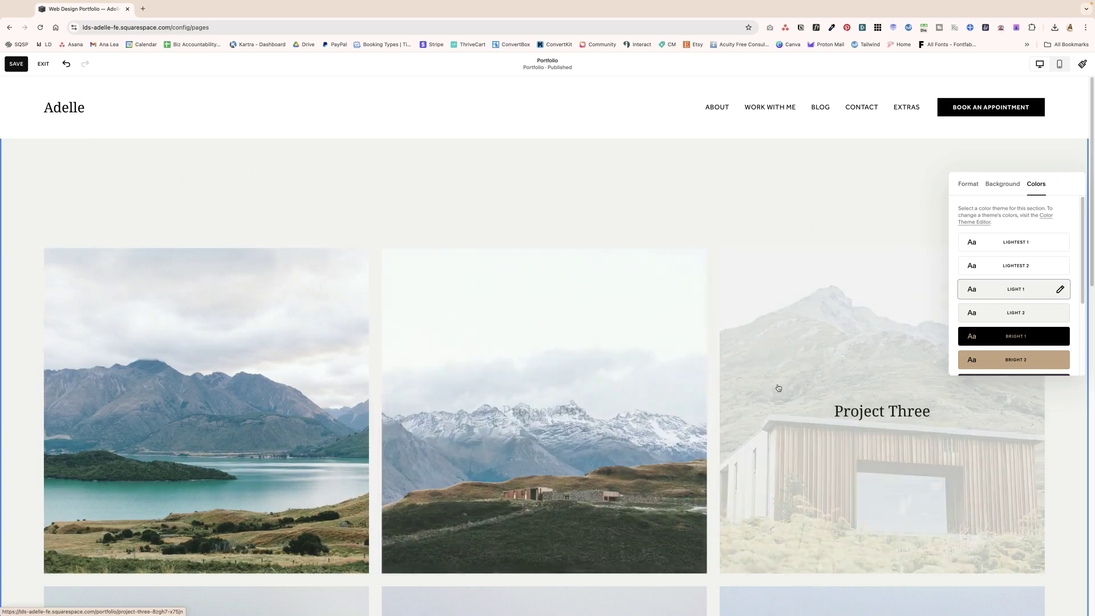
scroll(378, 369, "down", 1)
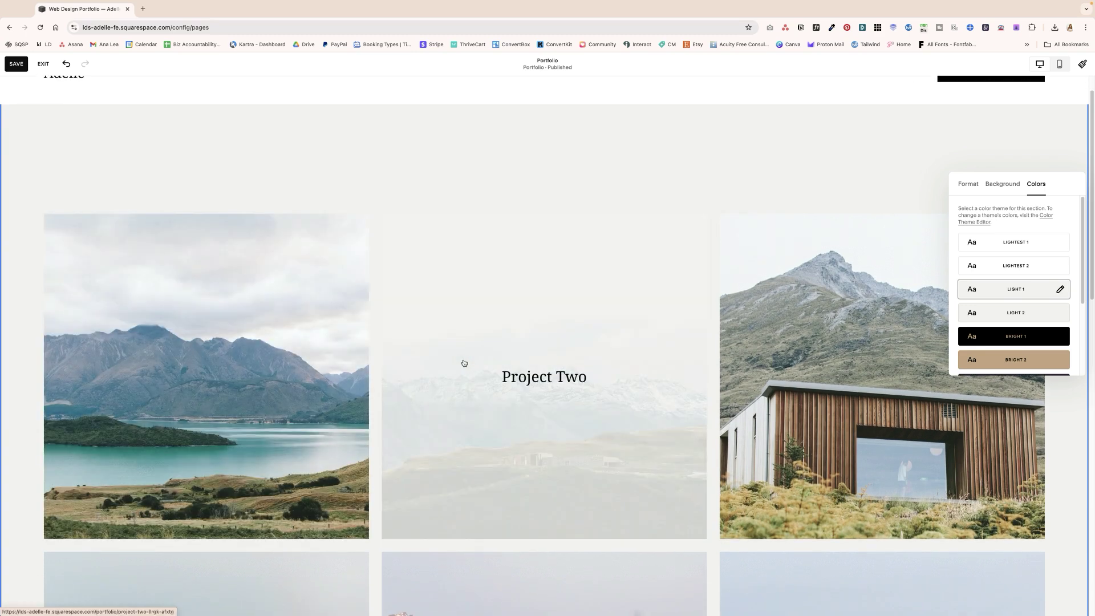
Apply the Bright 1 color theme to the portfolio section and open that theme for editing
left_click(977, 337)
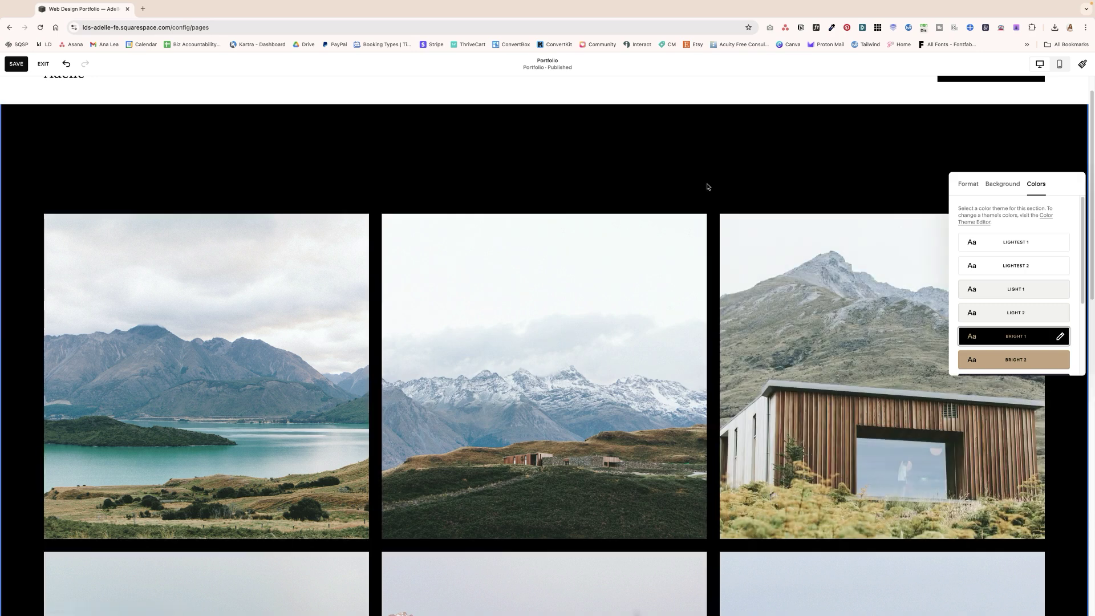
scroll(232, 386, "down", 4)
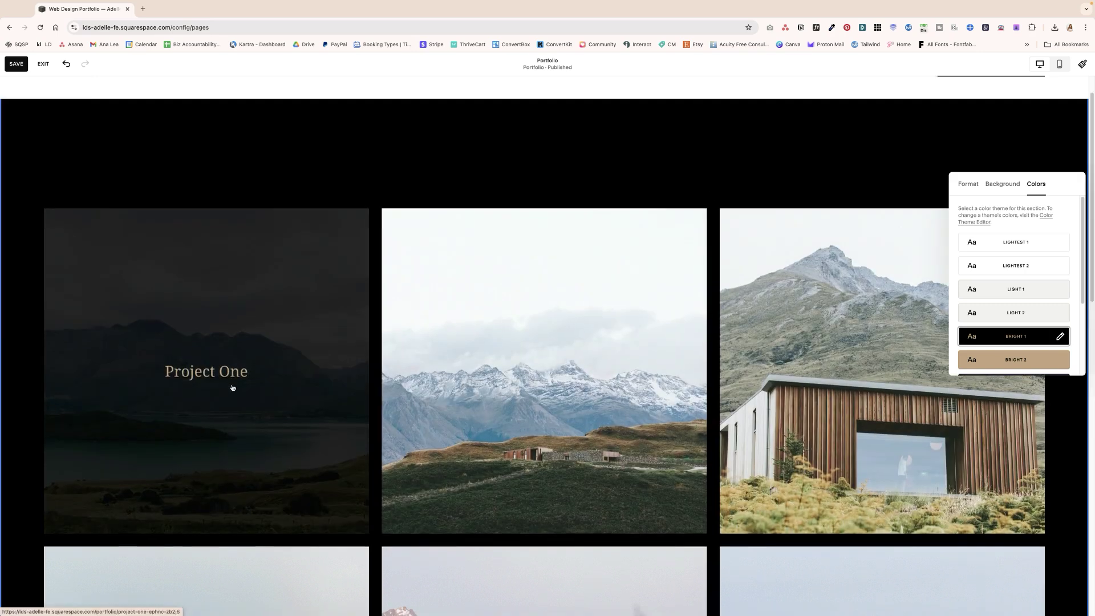
scroll(598, 420, "up", 2)
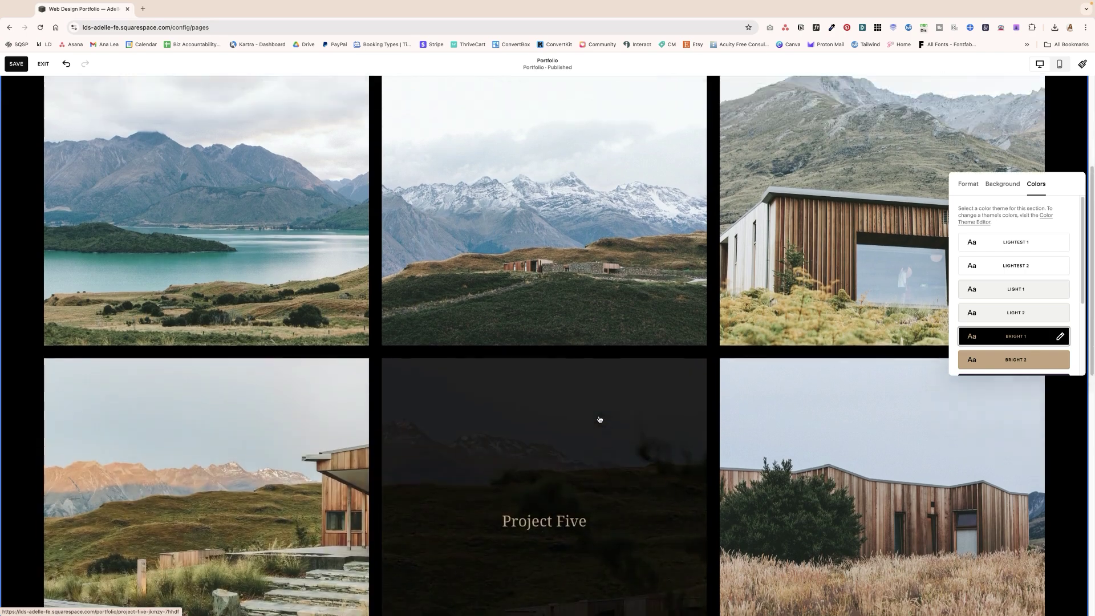
left_click(1058, 337)
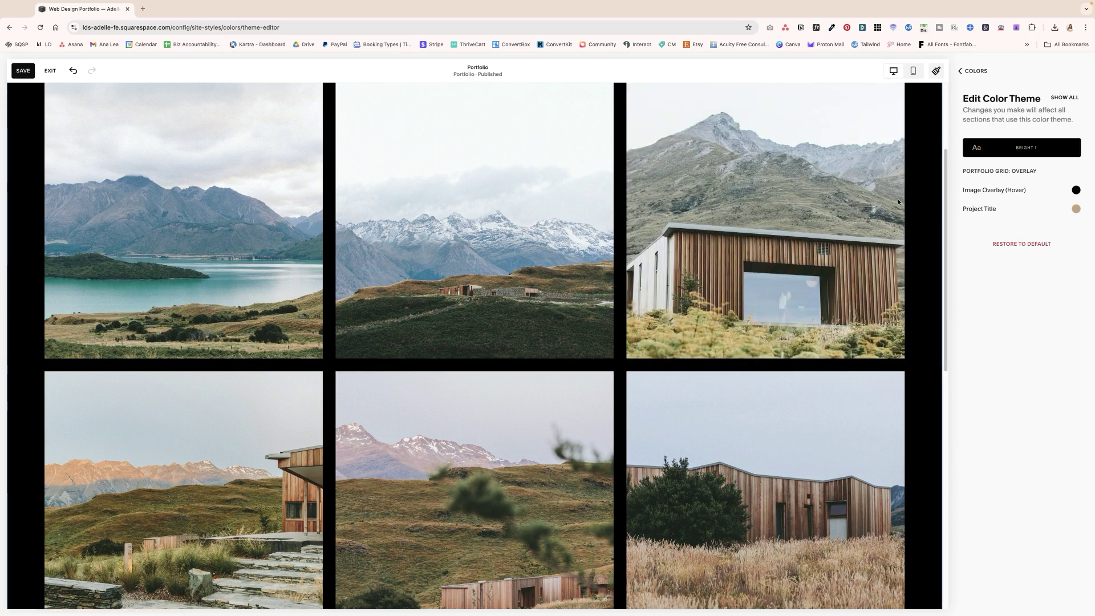
Set the Bright 1 theme's portfolio image overlay hover color to the palette's light gray and its project title color to black
left_click(1077, 191)
left_click(1025, 172)
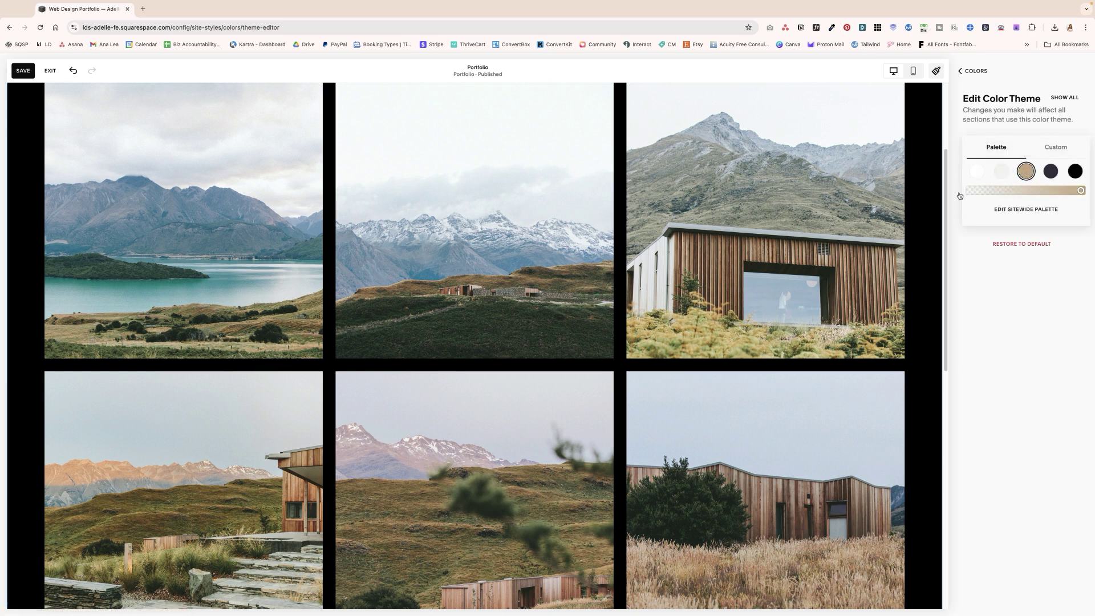
left_click(1000, 172)
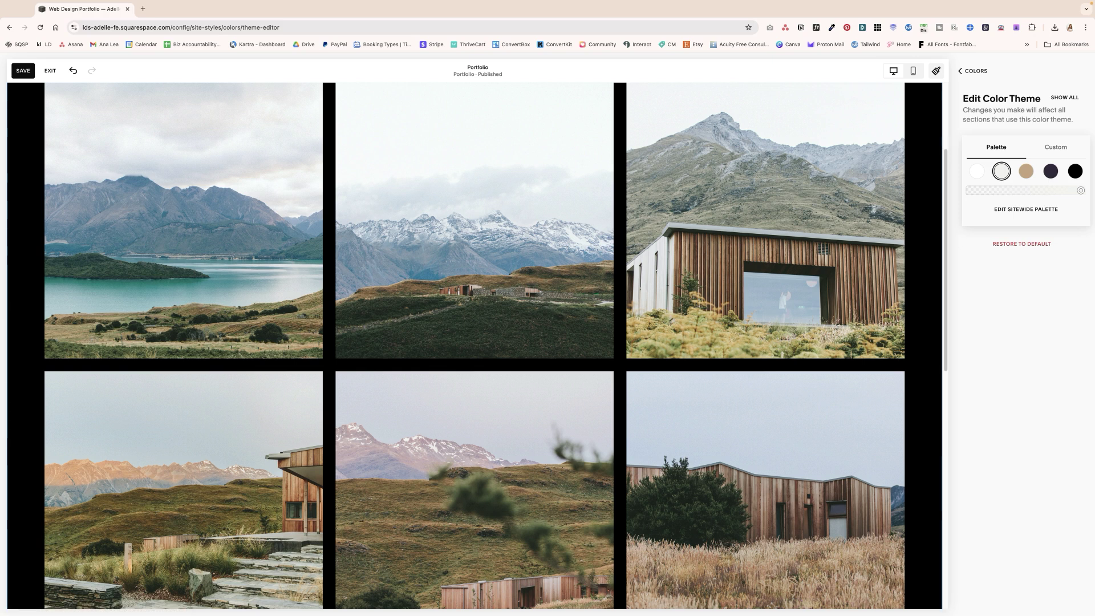
left_click(1075, 172)
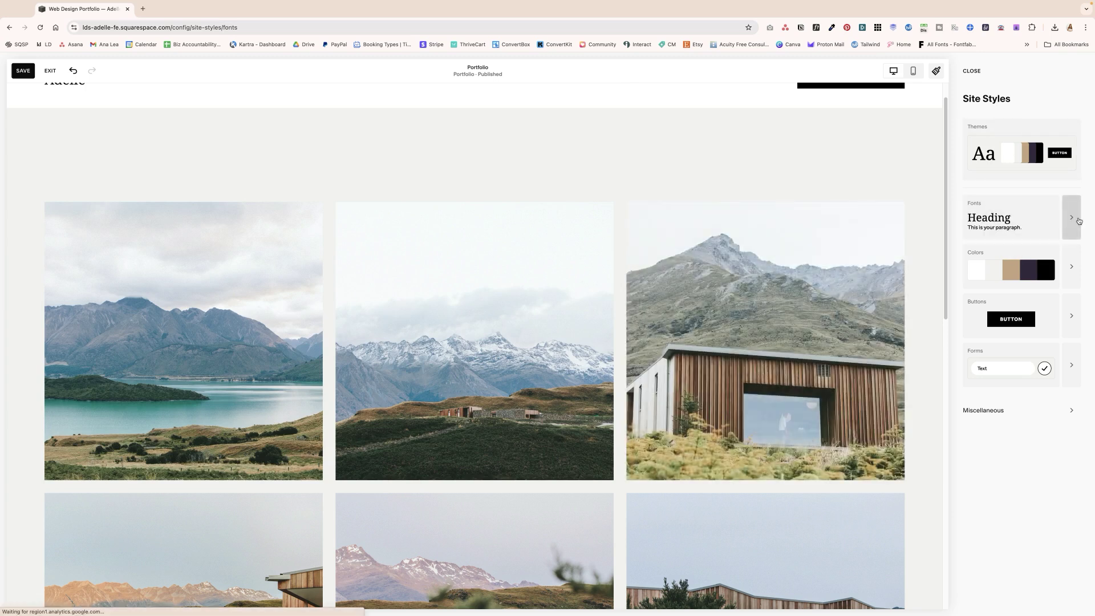
Assign the Portfolio Grid: Overlay title a custom site font style using the Adelle Sans family
left_click(1071, 217)
left_click(995, 320)
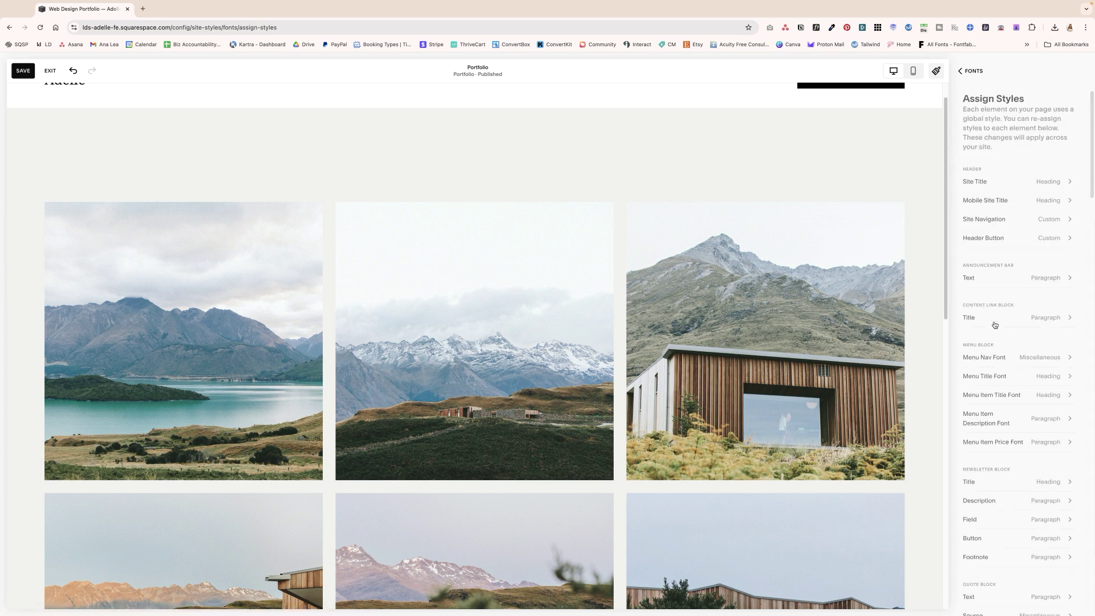
scroll(1001, 377, "down", 7)
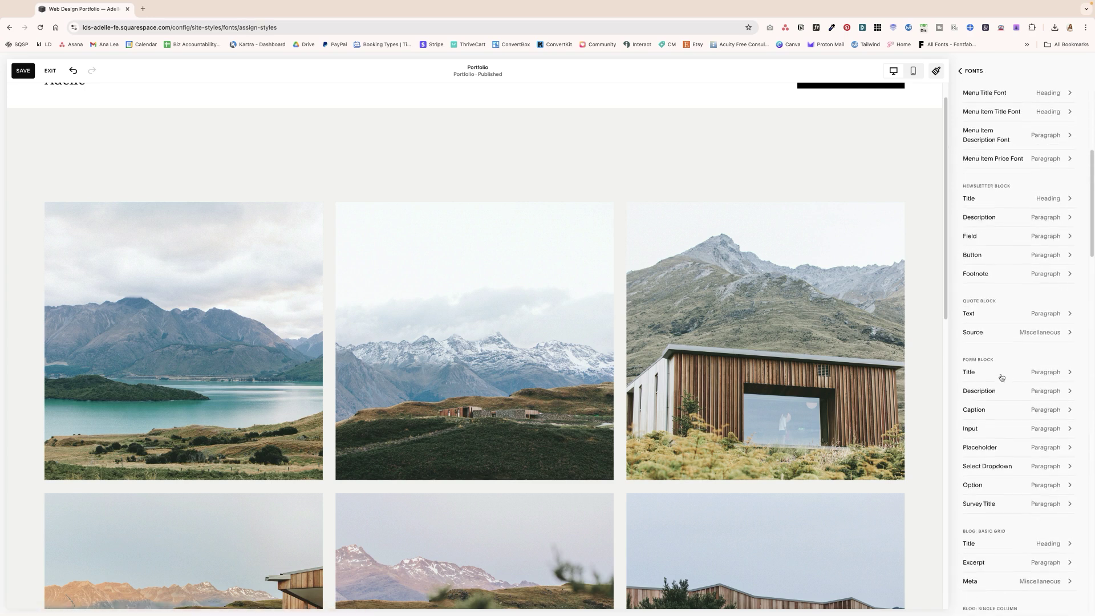
scroll(1001, 376, "down", 8)
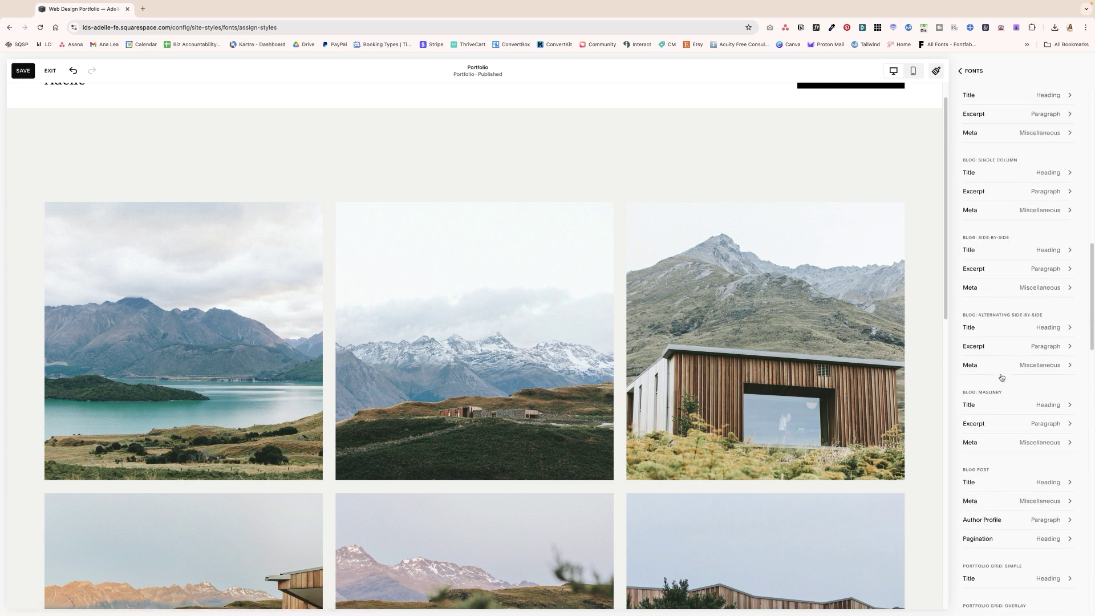
scroll(1001, 377, "down", 3)
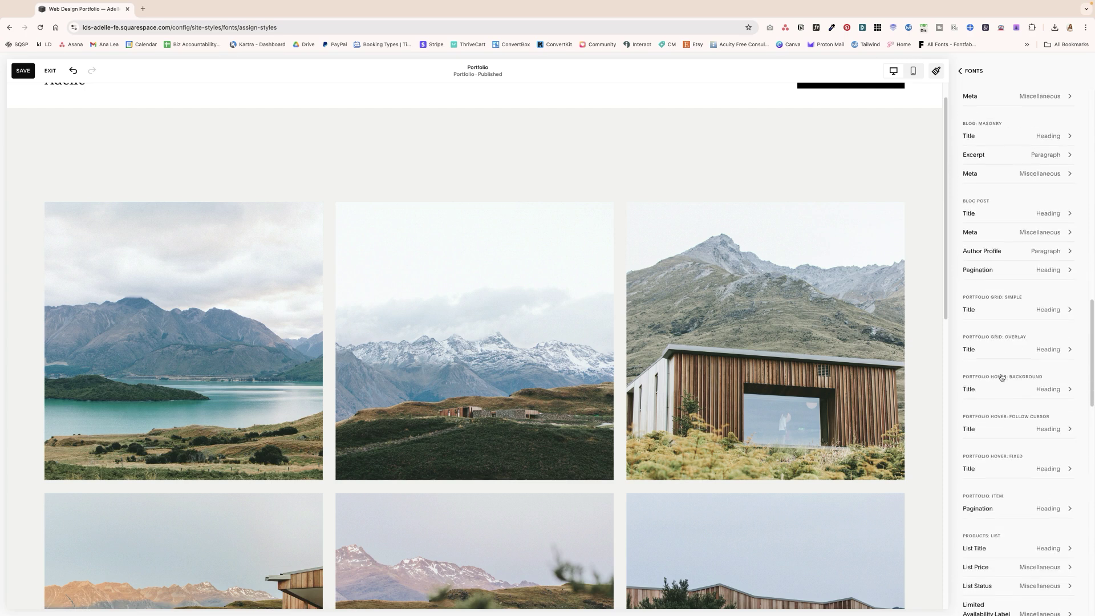
left_click_drag(962, 329, 1020, 327)
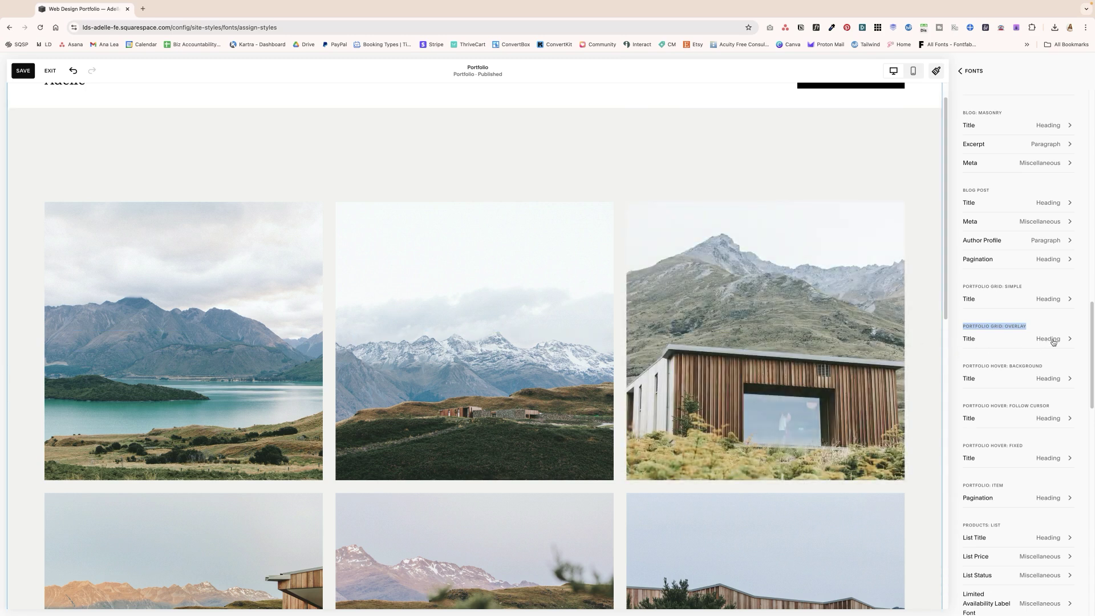
left_click(1053, 341)
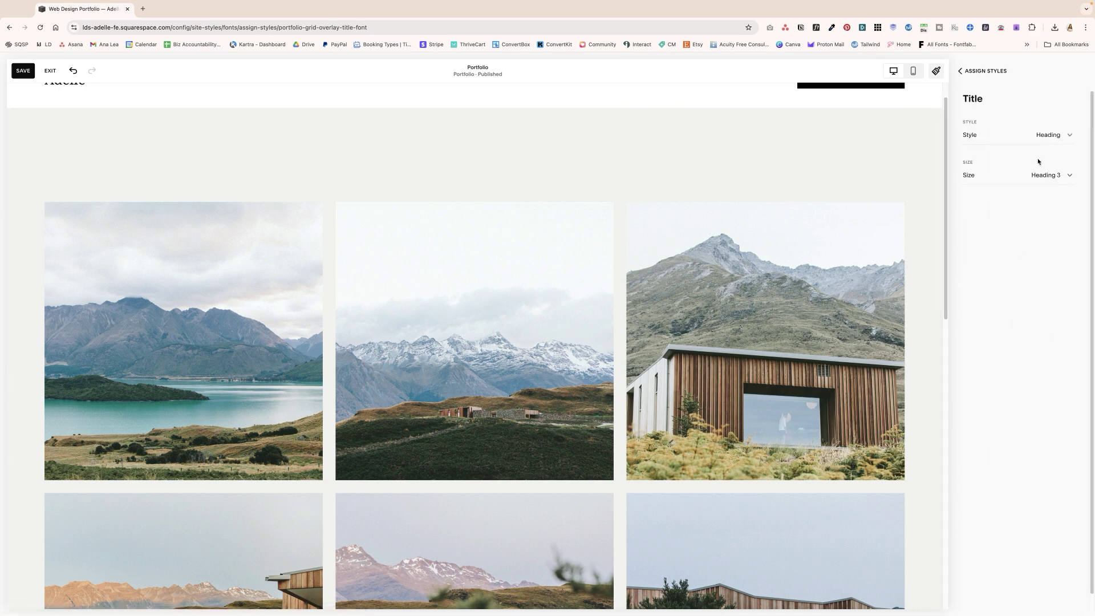
left_click(1057, 139)
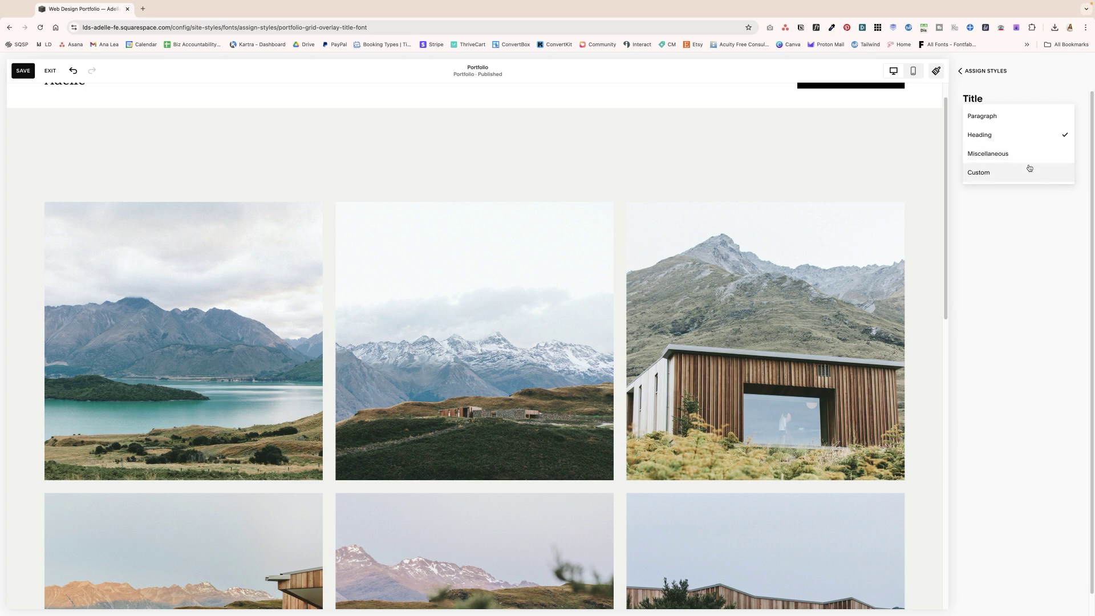
left_click(1001, 174)
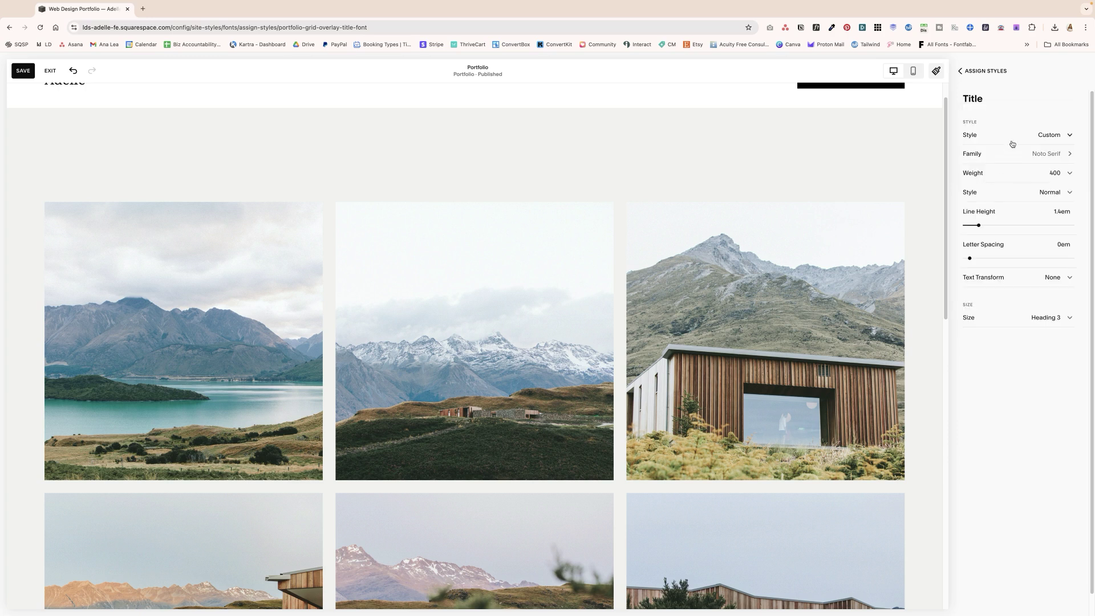
left_click(1011, 153)
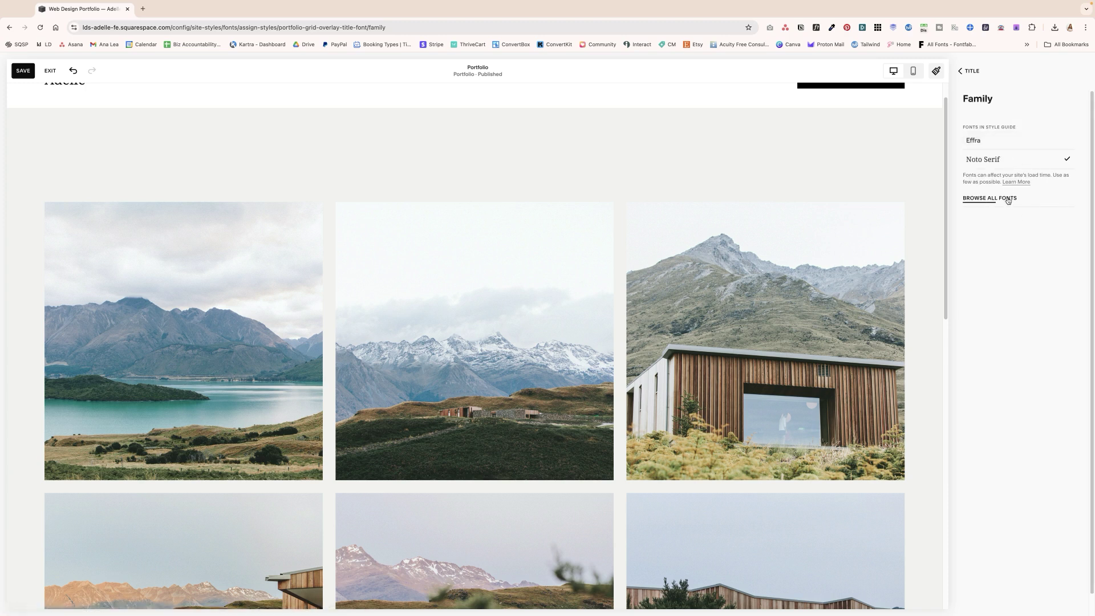
left_click(1005, 199)
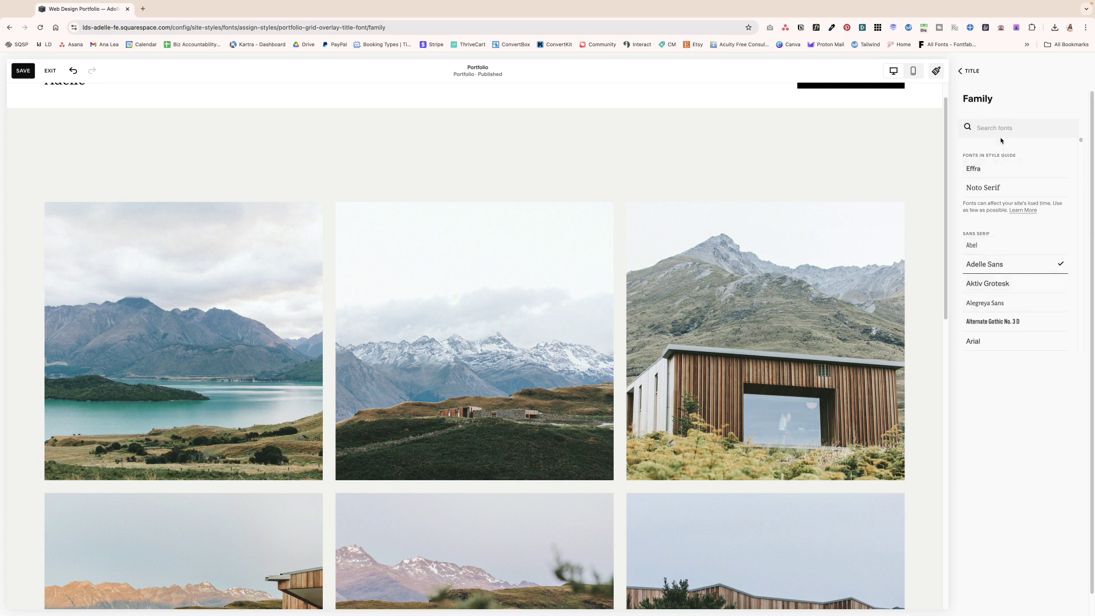
left_click(972, 71)
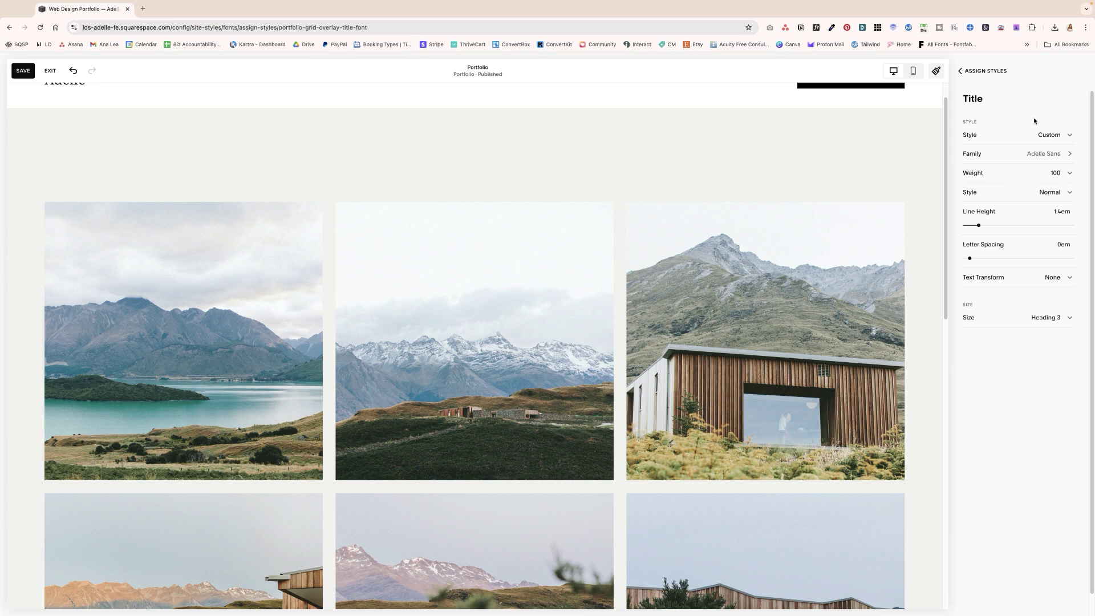
Assign the Portfolio: Item pagination a custom font style using the Adelle Sans family
left_click(979, 73)
left_click(979, 73)
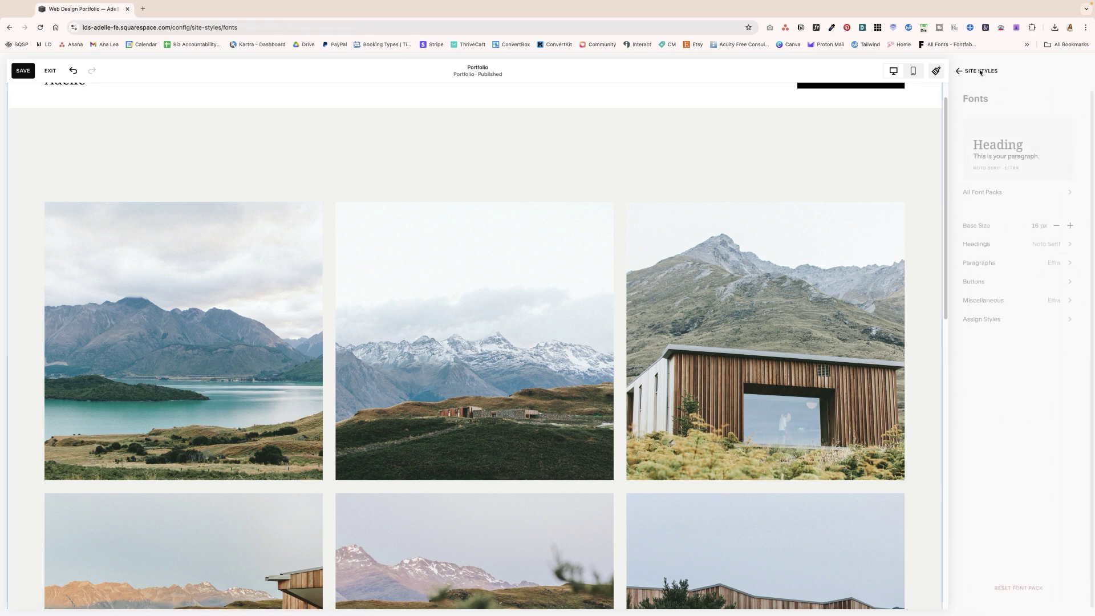
left_click(996, 317)
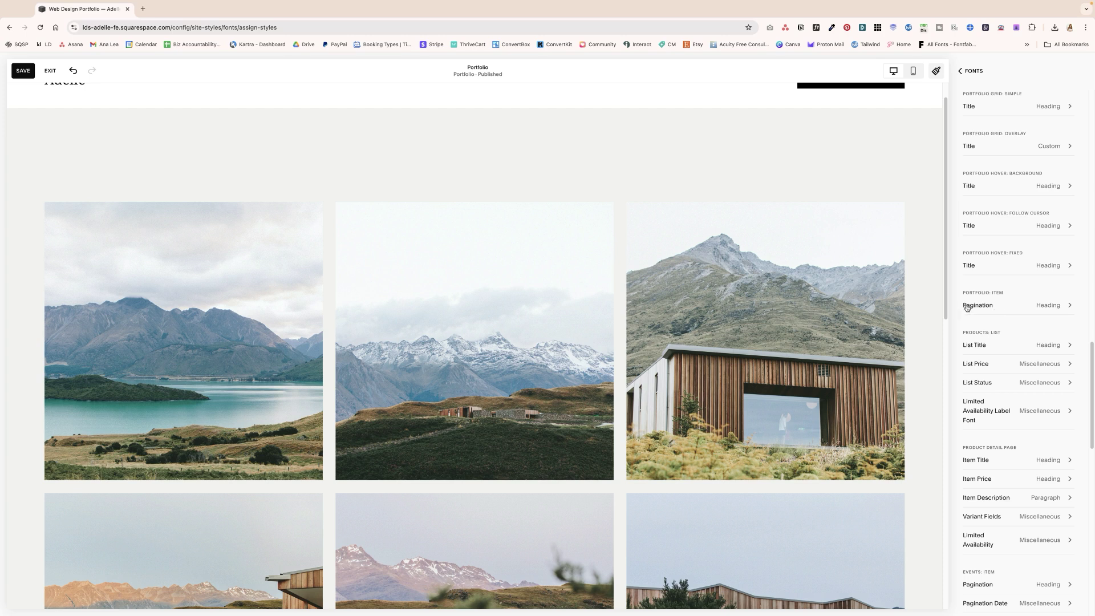
scroll(855, 296, "down", 8)
scroll(864, 290, "up", 3)
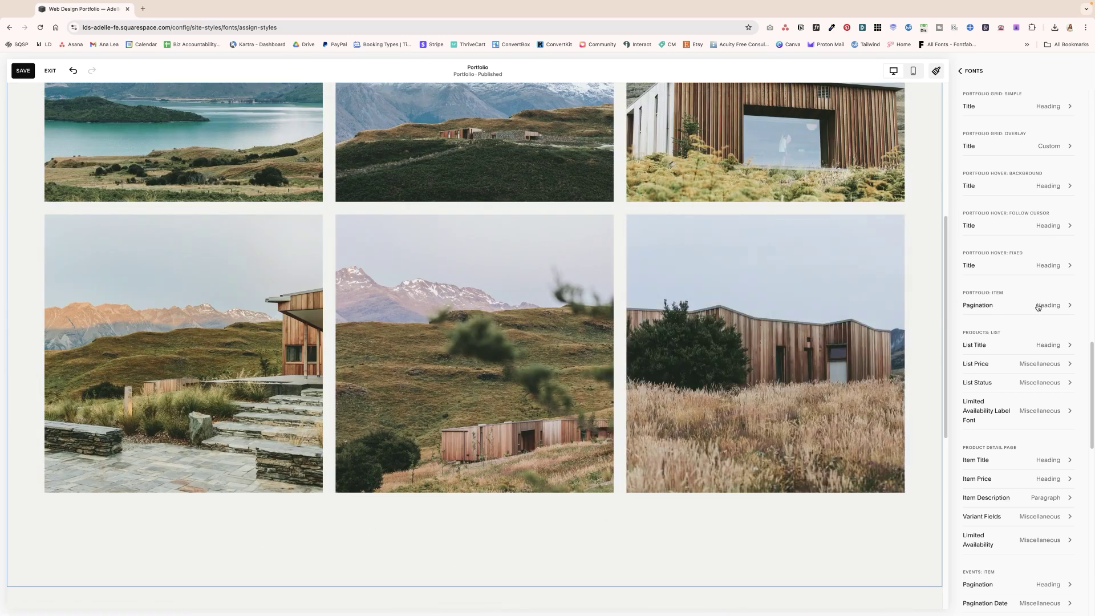
left_click(1038, 305)
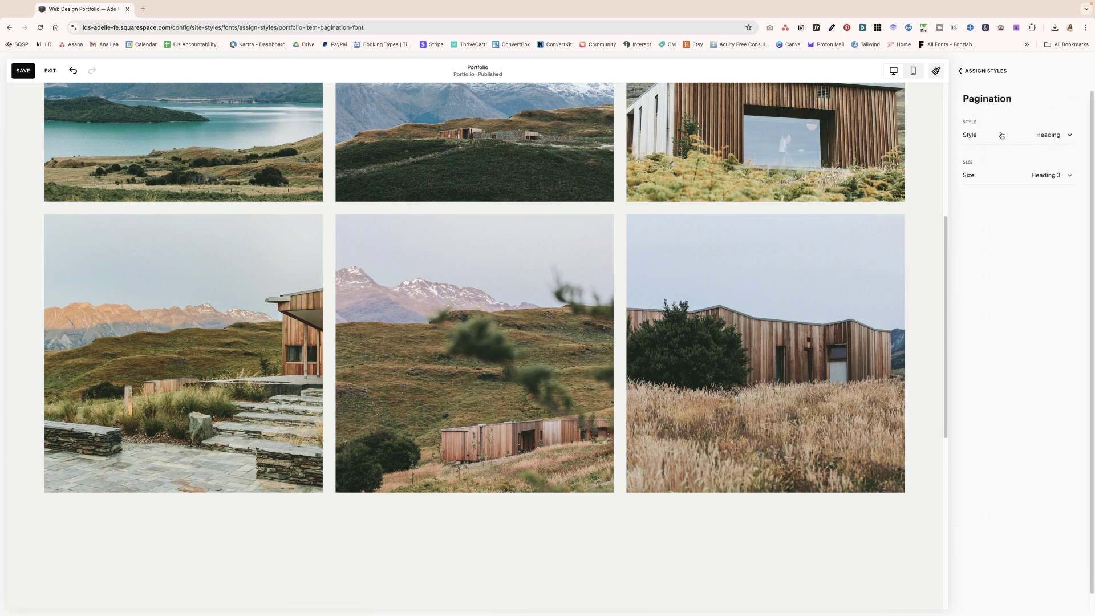
left_click(1005, 135)
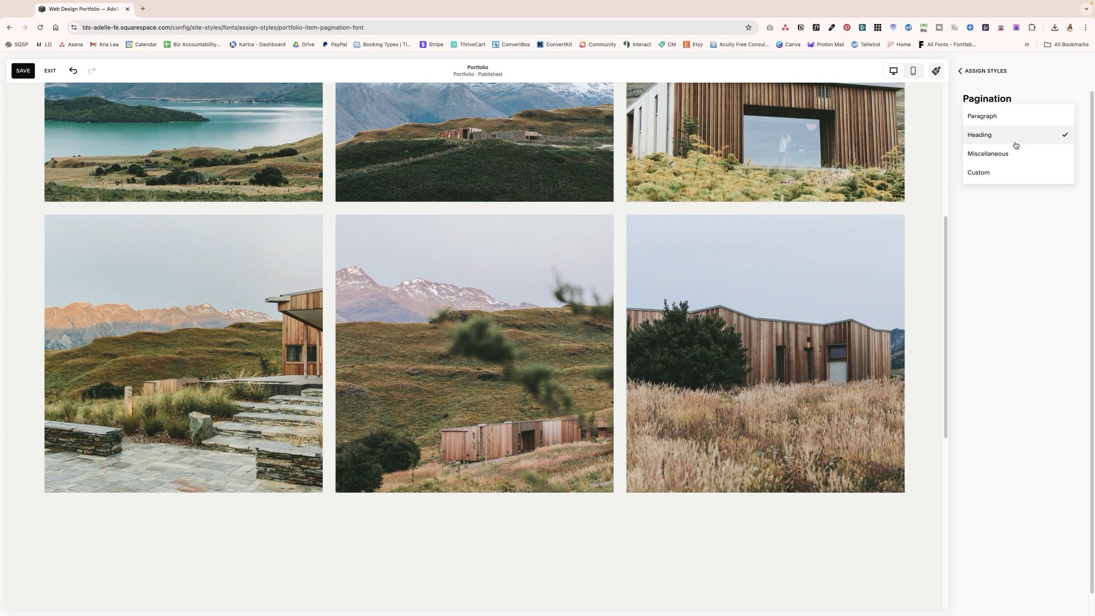
left_click(990, 175)
left_click(1019, 153)
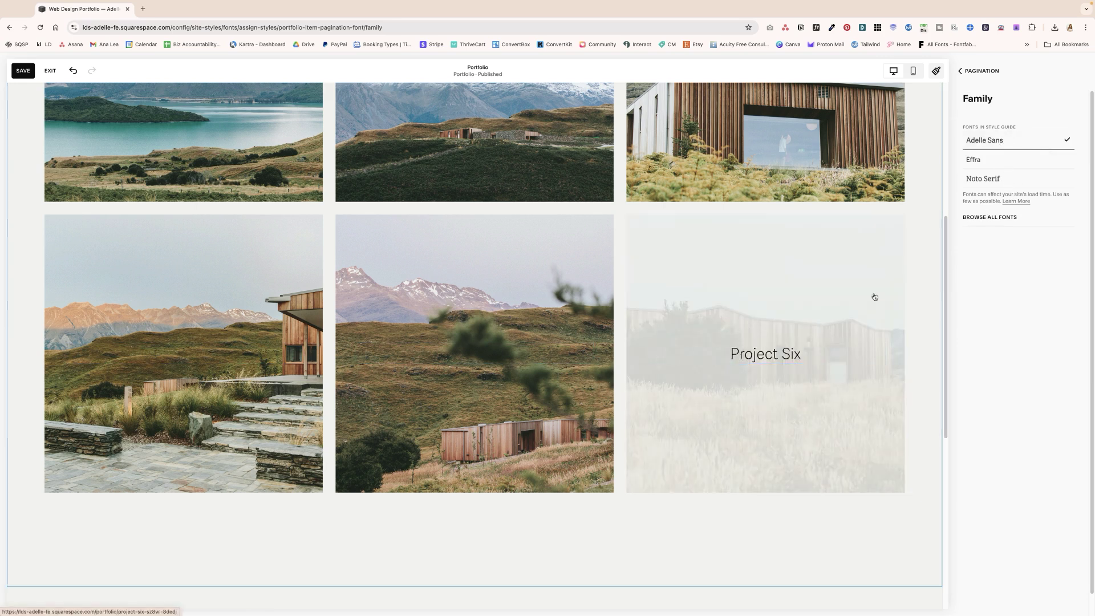
left_click(990, 217)
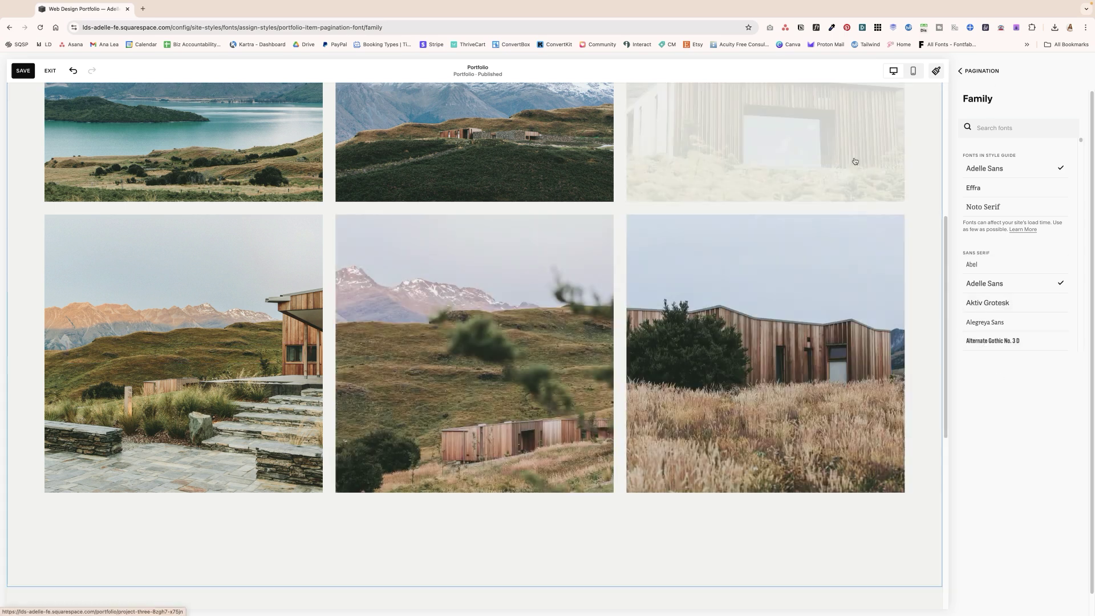
left_click(966, 71)
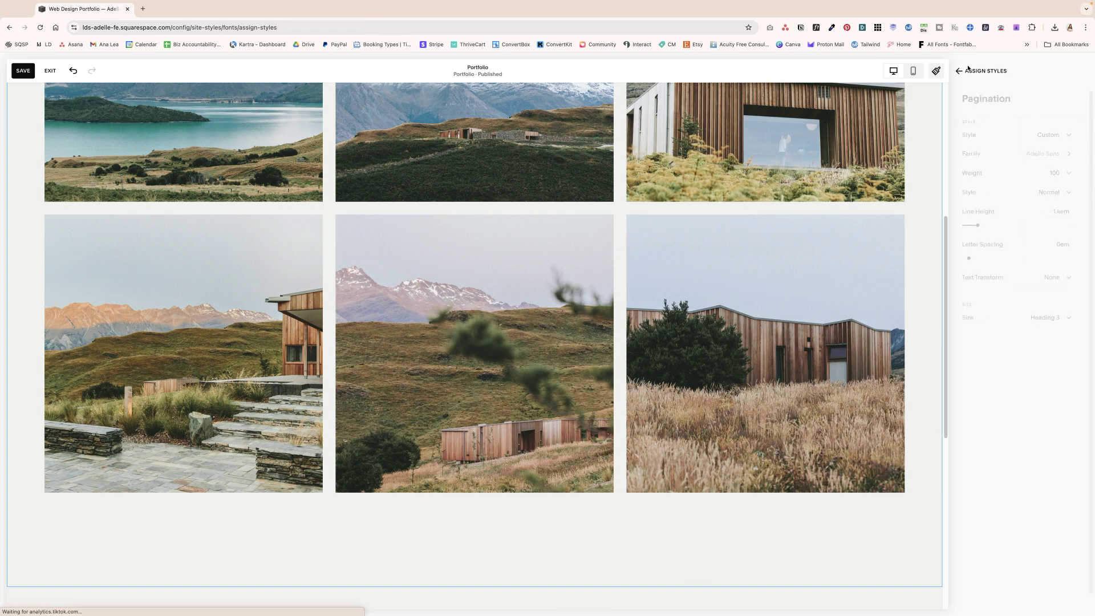
left_click(965, 71)
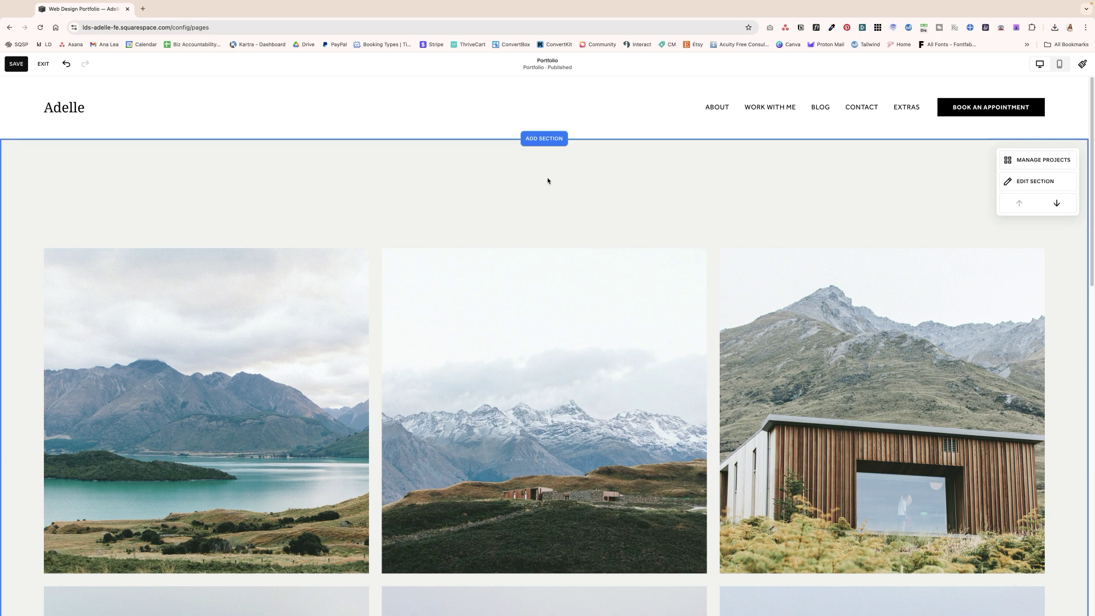
Look at the Intro section layouts available for a new section above the project grid
left_click(544, 138)
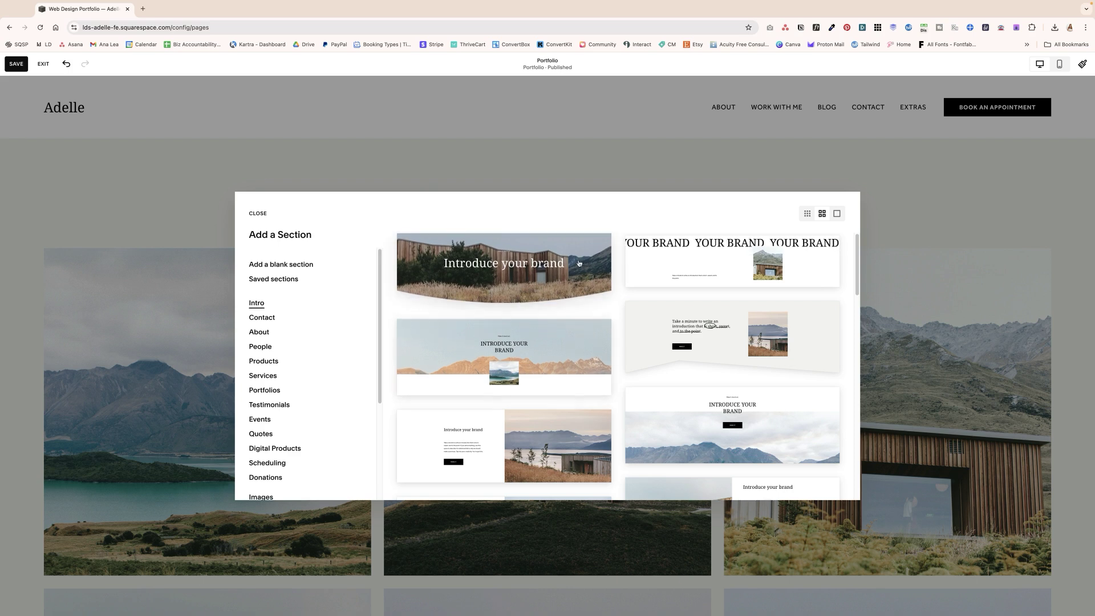
left_click(498, 253)
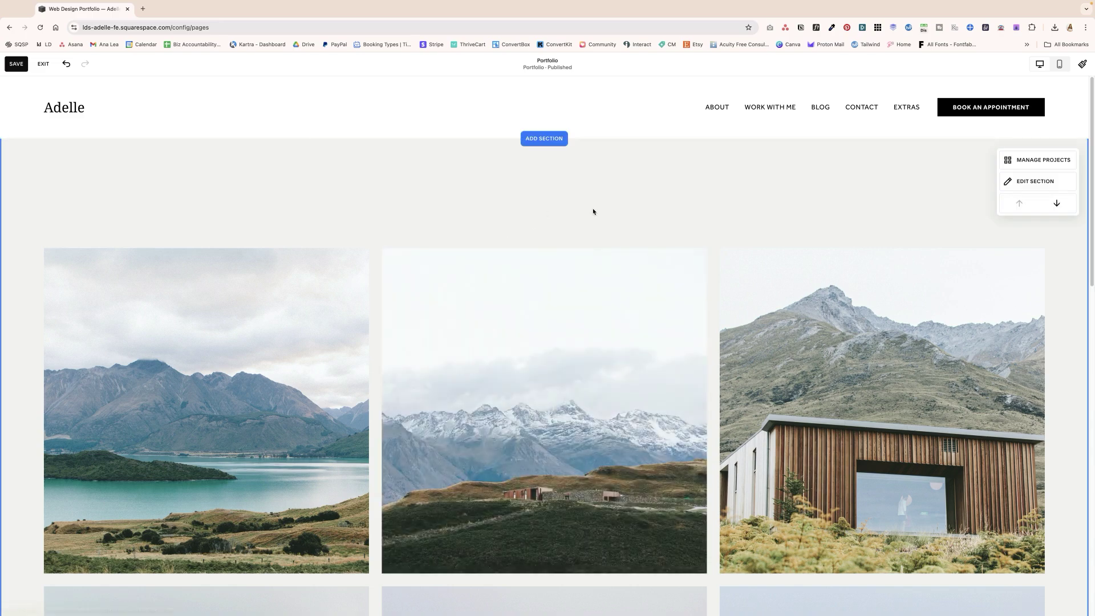
Add a testimonial section with a round portrait and a single quote between the project grid and the site footer
scroll(669, 307, "down", 20)
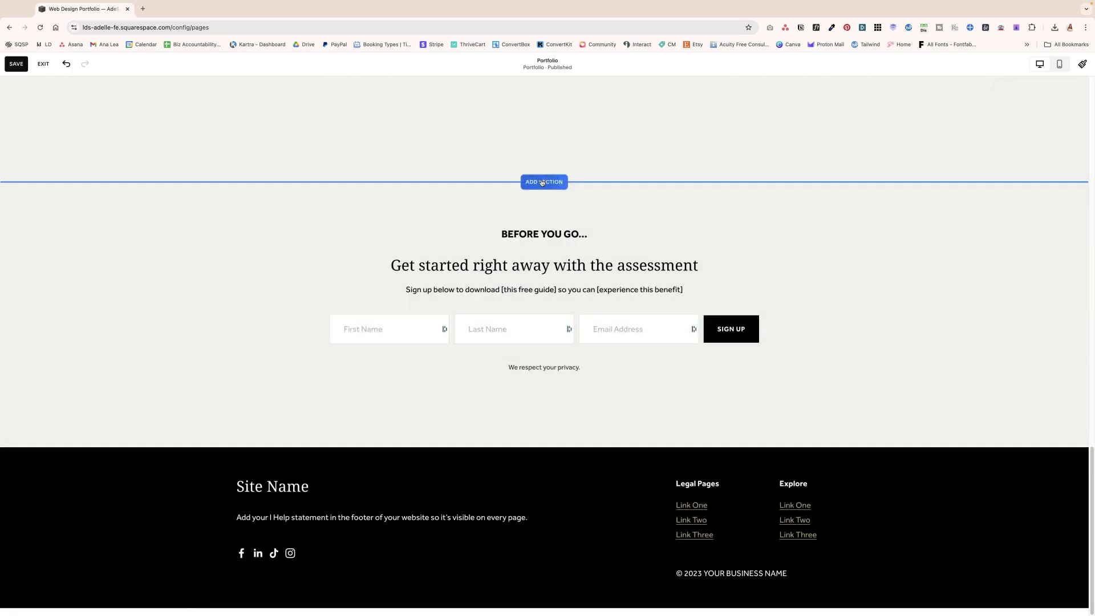
left_click(542, 180)
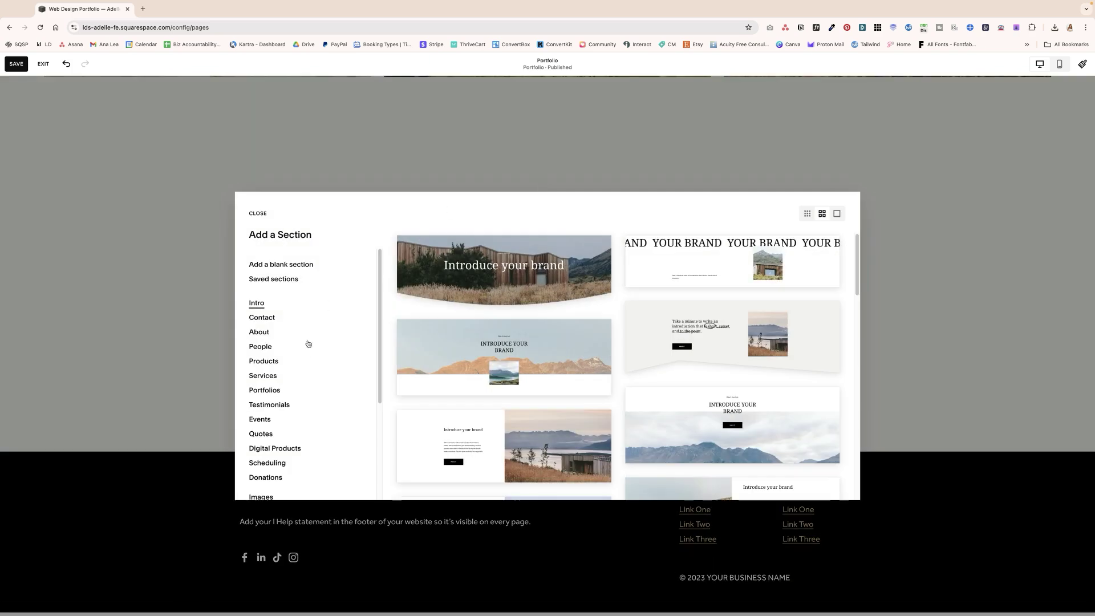
left_click(272, 404)
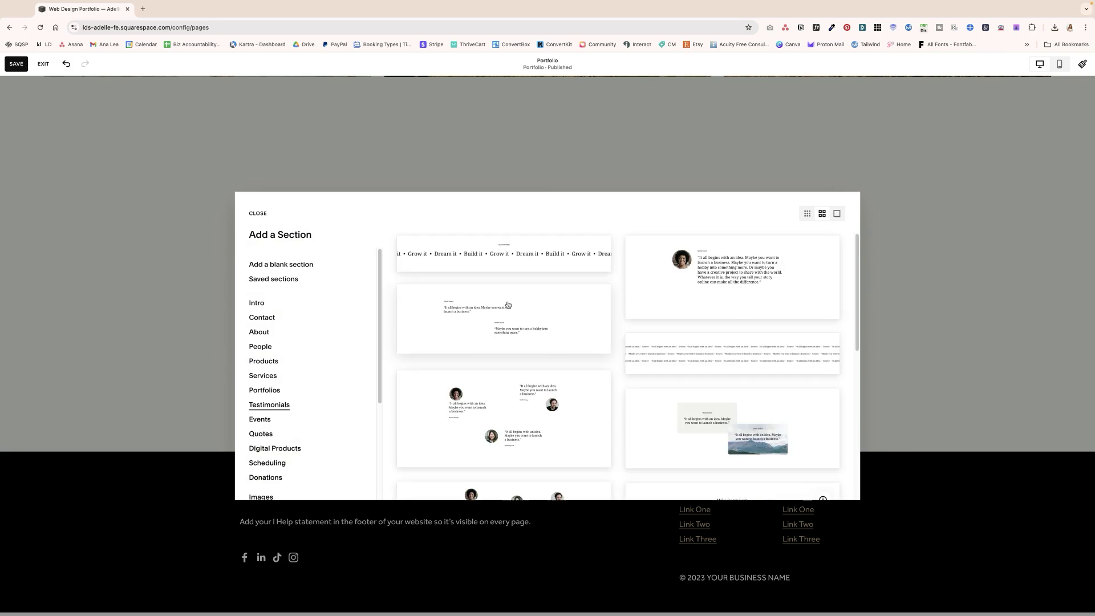
scroll(583, 357, "down", 2)
key("Escape")
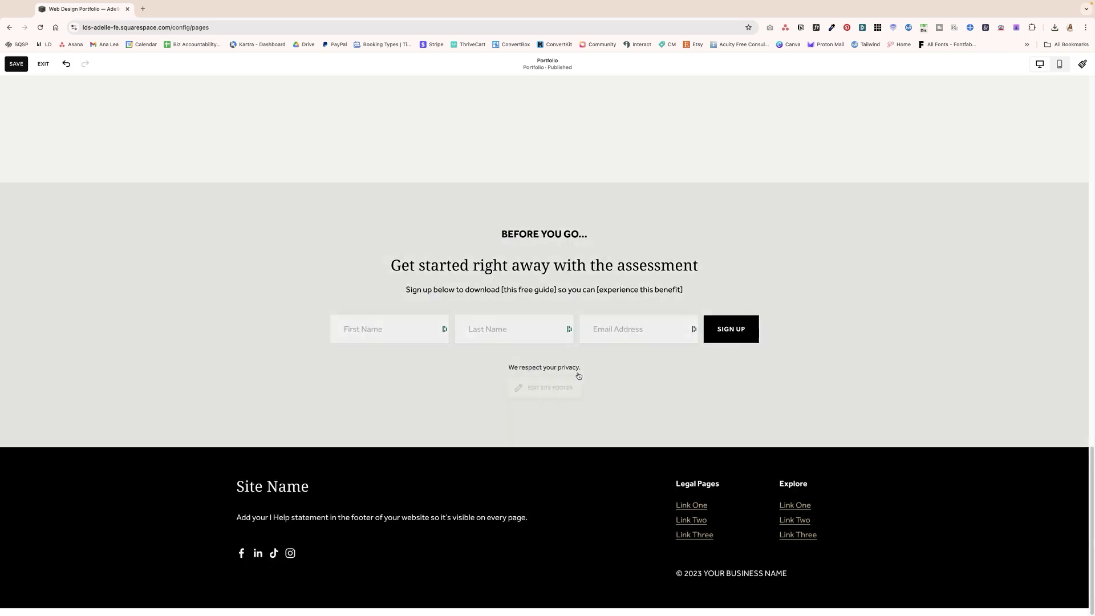
scroll(641, 281, "down", 6)
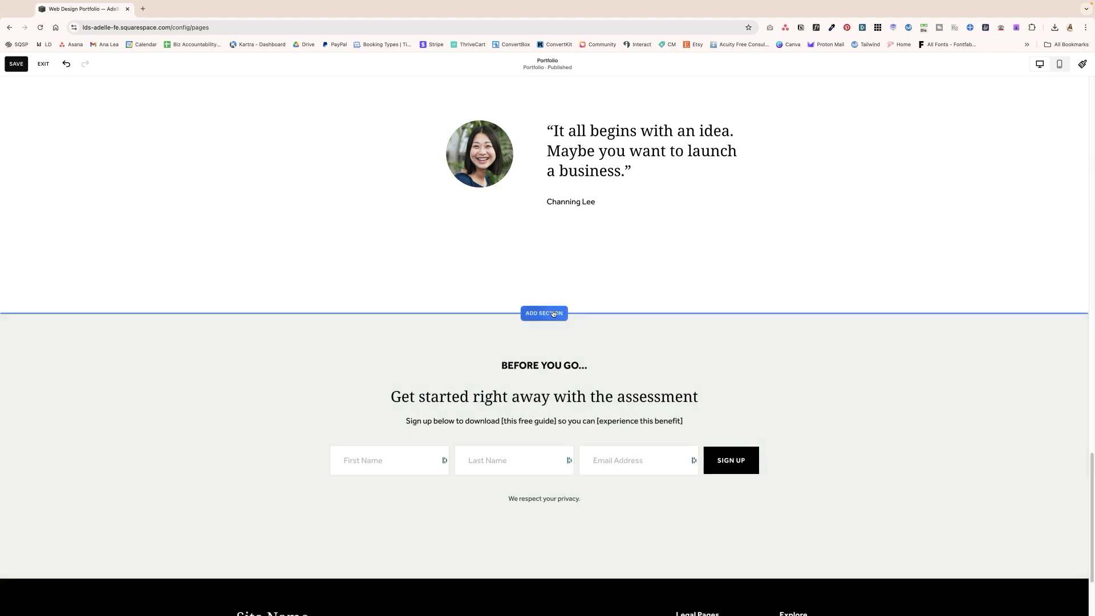
Add a Contact section with contact details, social icons and a name and email form between the testimonial and the footer
left_click(544, 313)
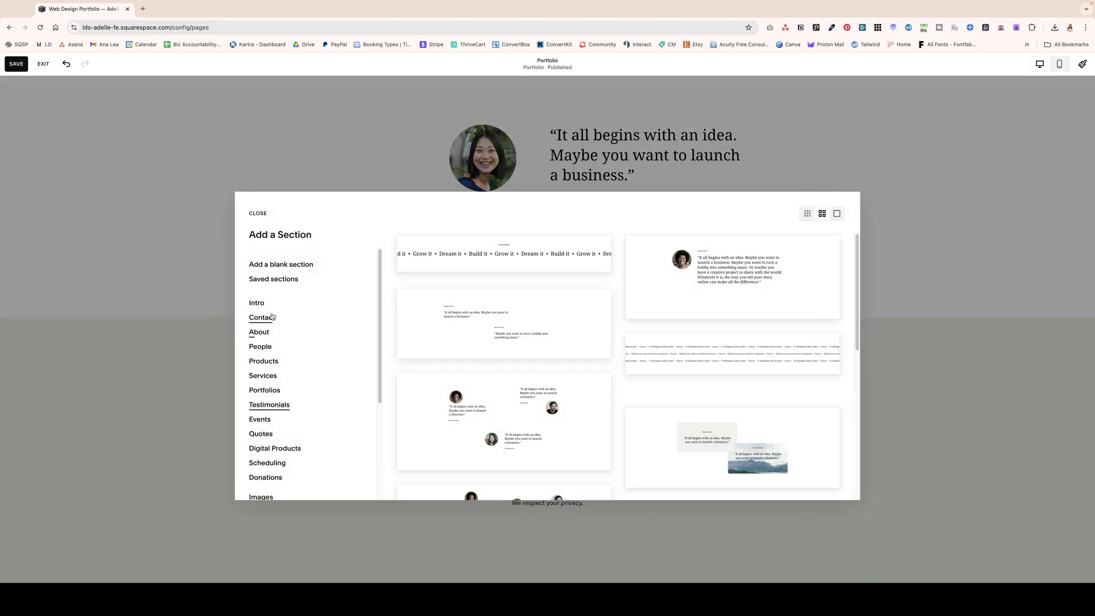
scroll(307, 374, "down", 2)
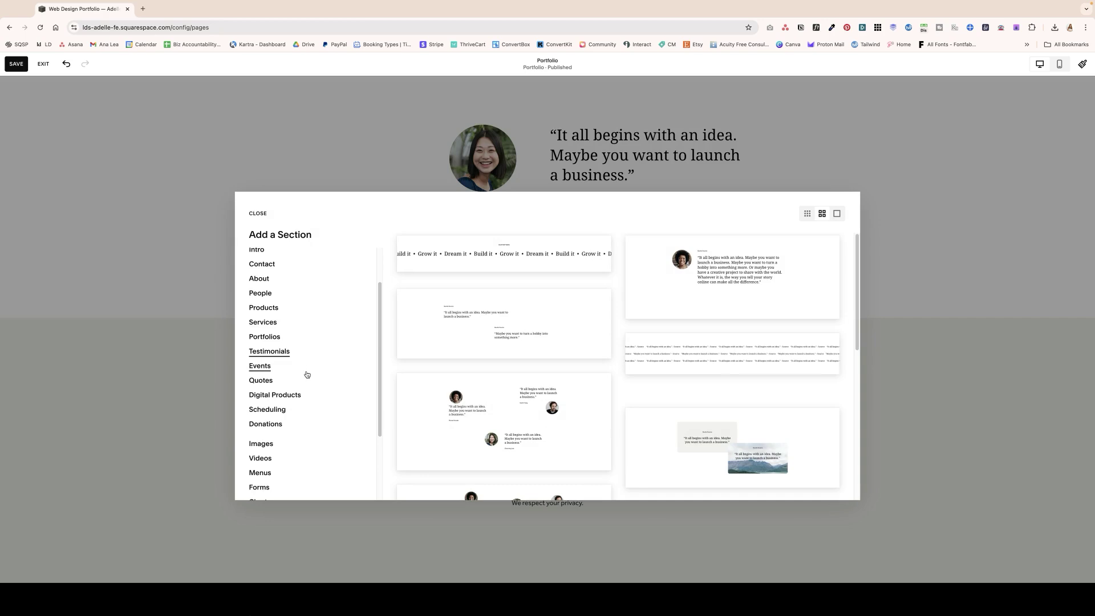
left_click(267, 267)
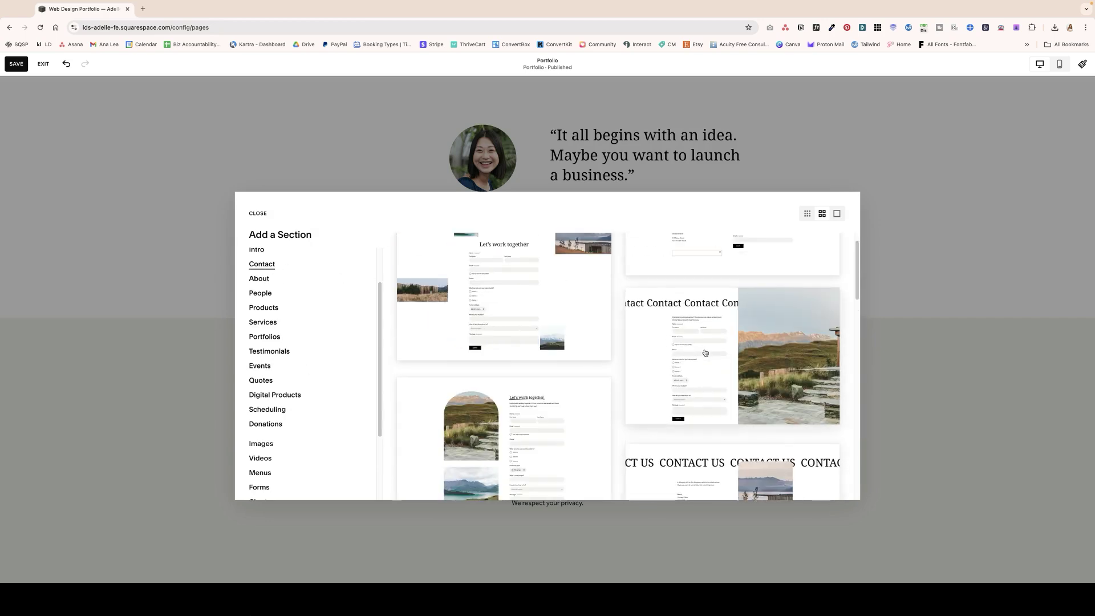
scroll(705, 352, "down", 5)
scroll(704, 352, "down", 3)
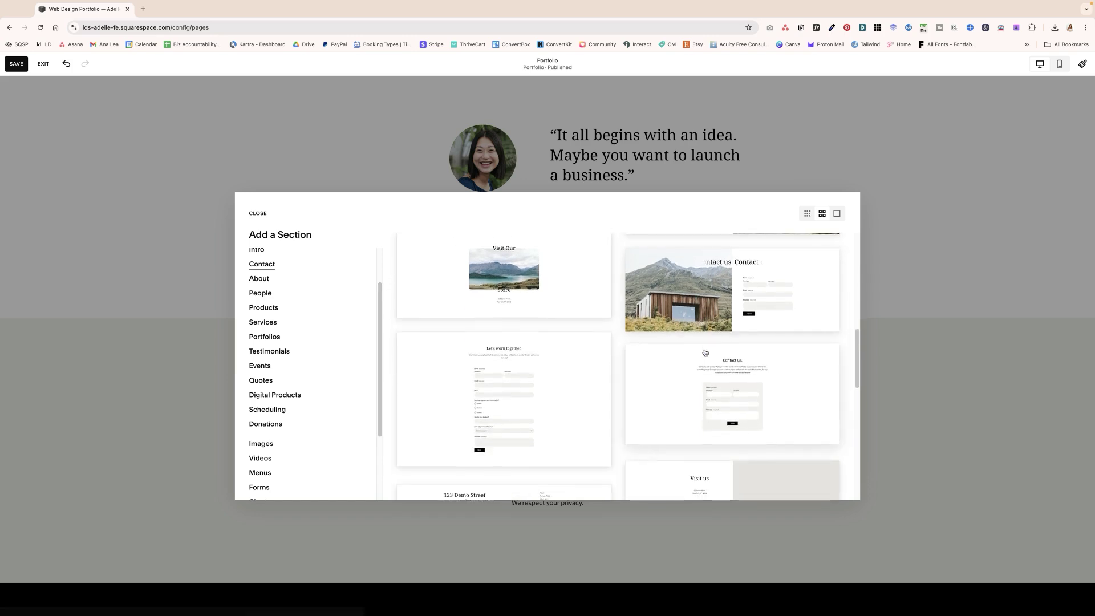
scroll(705, 353, "down", 5)
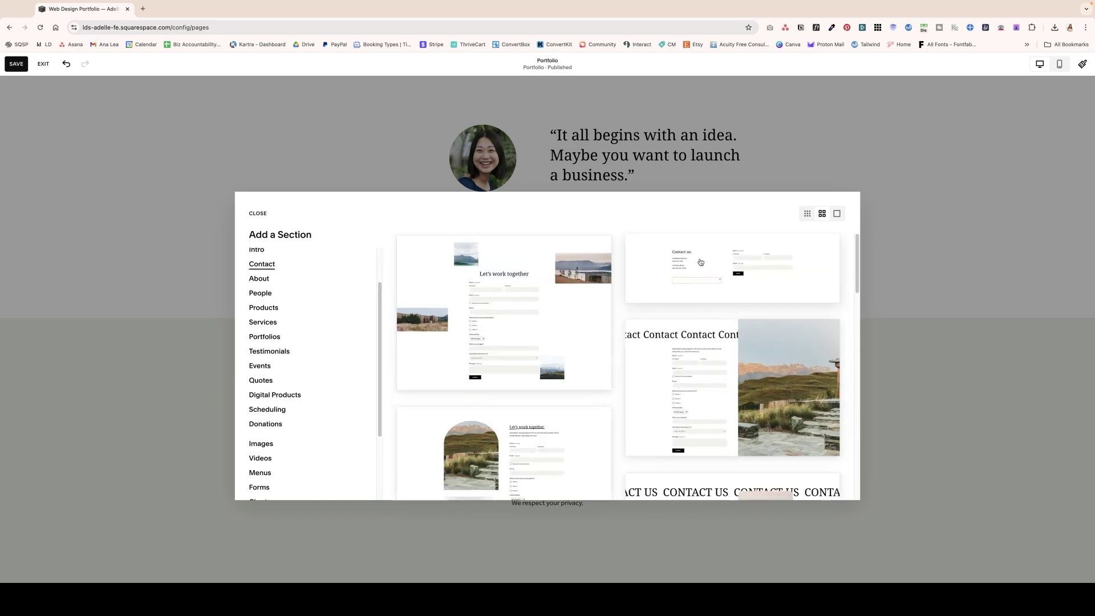
key("Escape")
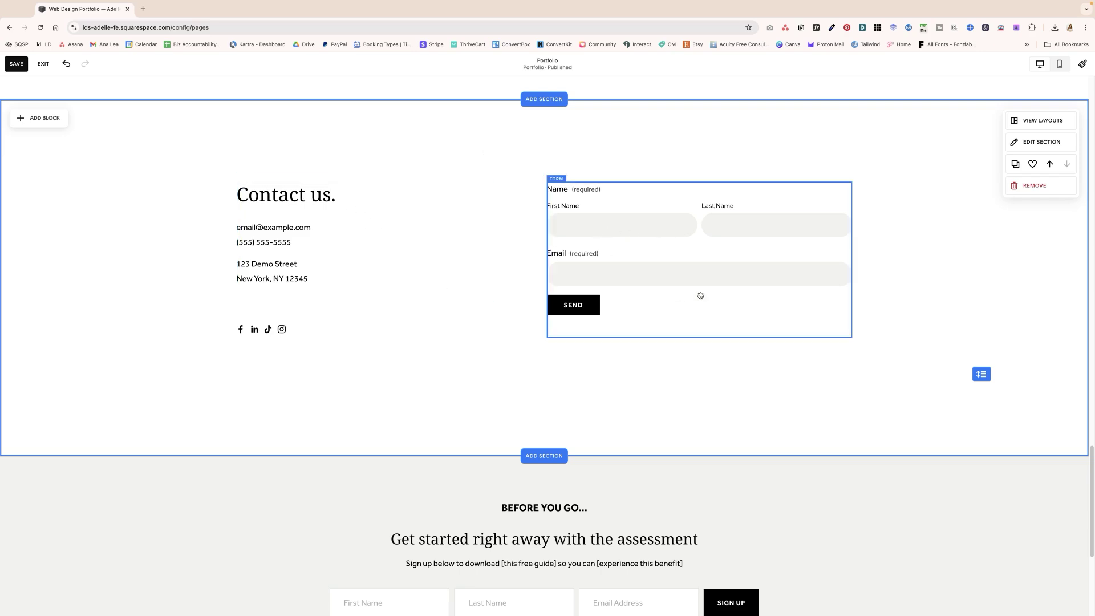
Check the portfolio page from the project grid up to the intro banner and save the page edits
scroll(443, 179, "up", 15)
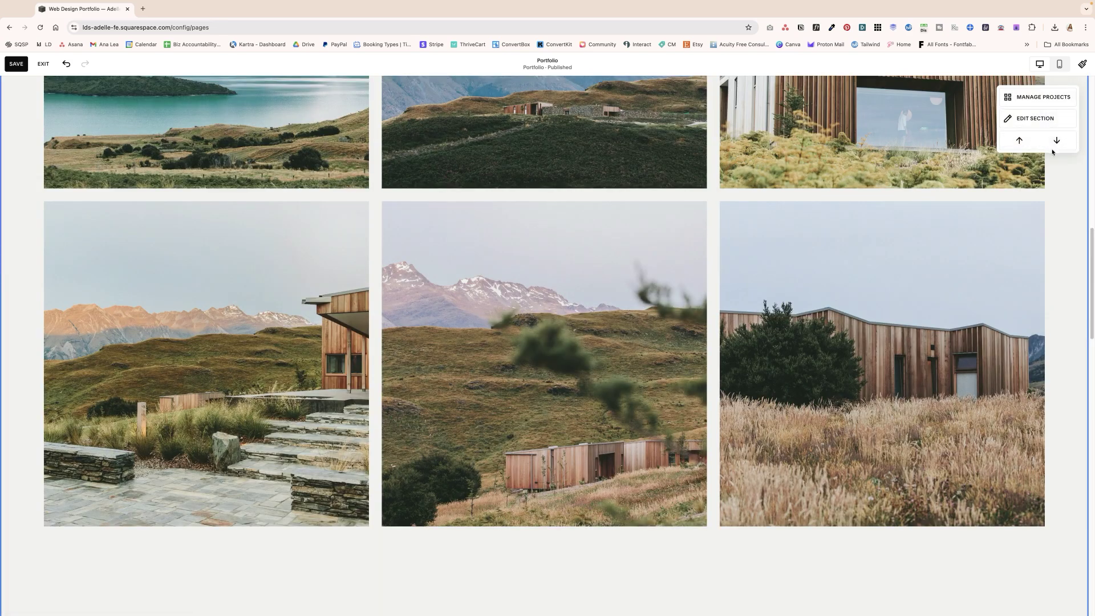
left_click(1072, 141)
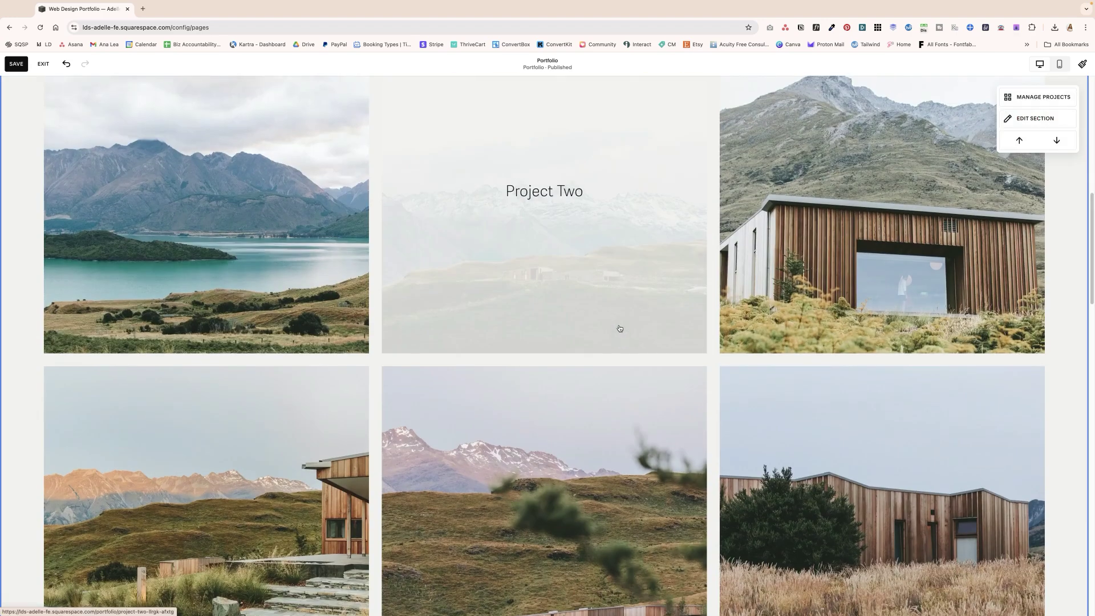
scroll(592, 285, "up", 6)
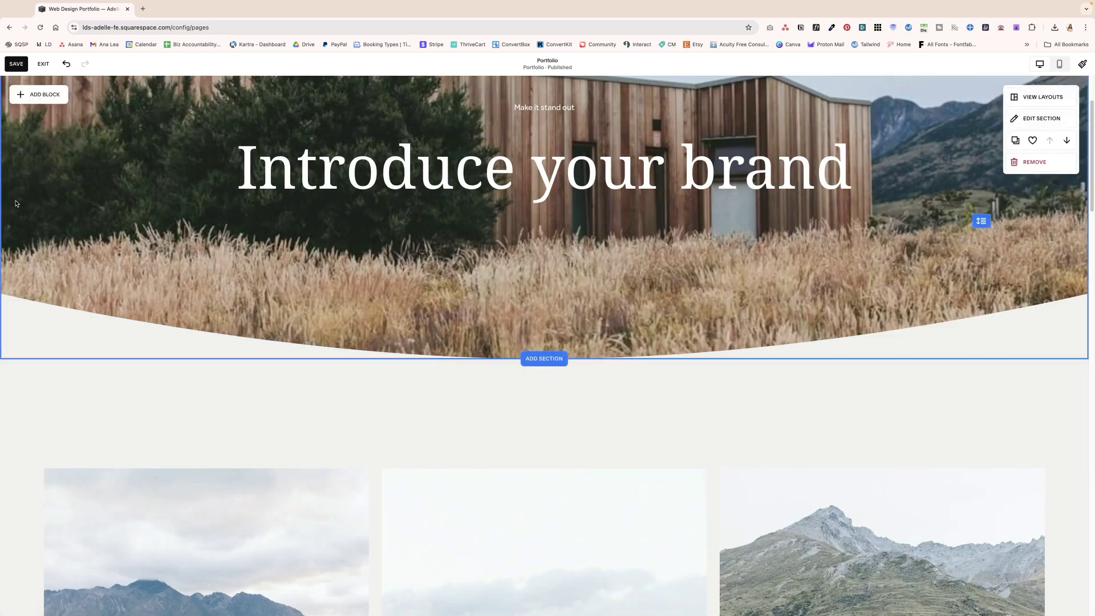
left_click(9, 64)
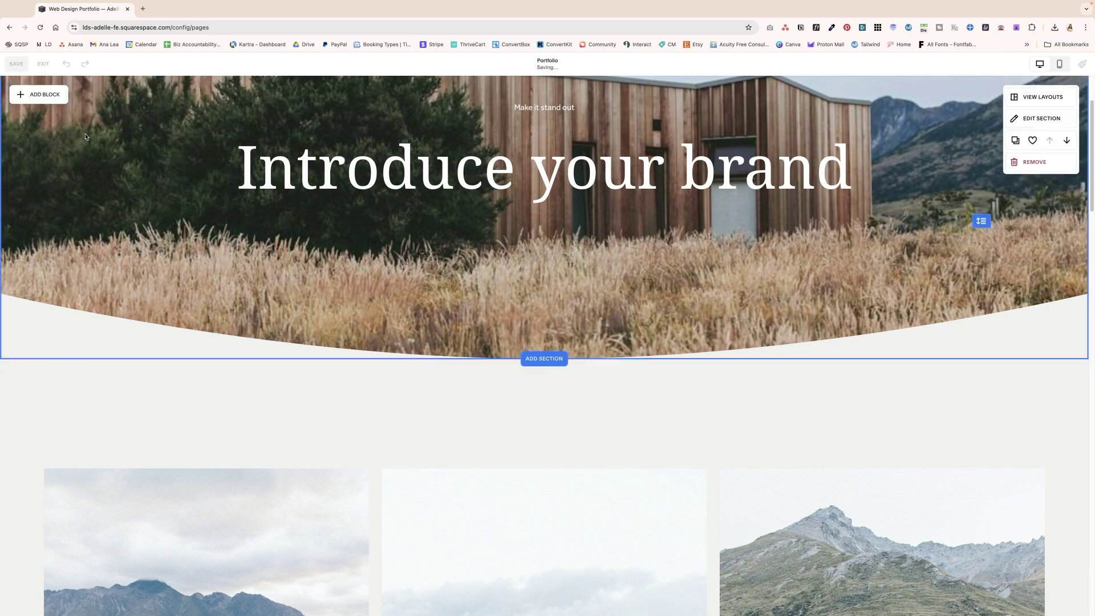
Examine the Project One, Project Two and Project Three pages, moving between them with the pagination links
scroll(513, 344, "down", 6)
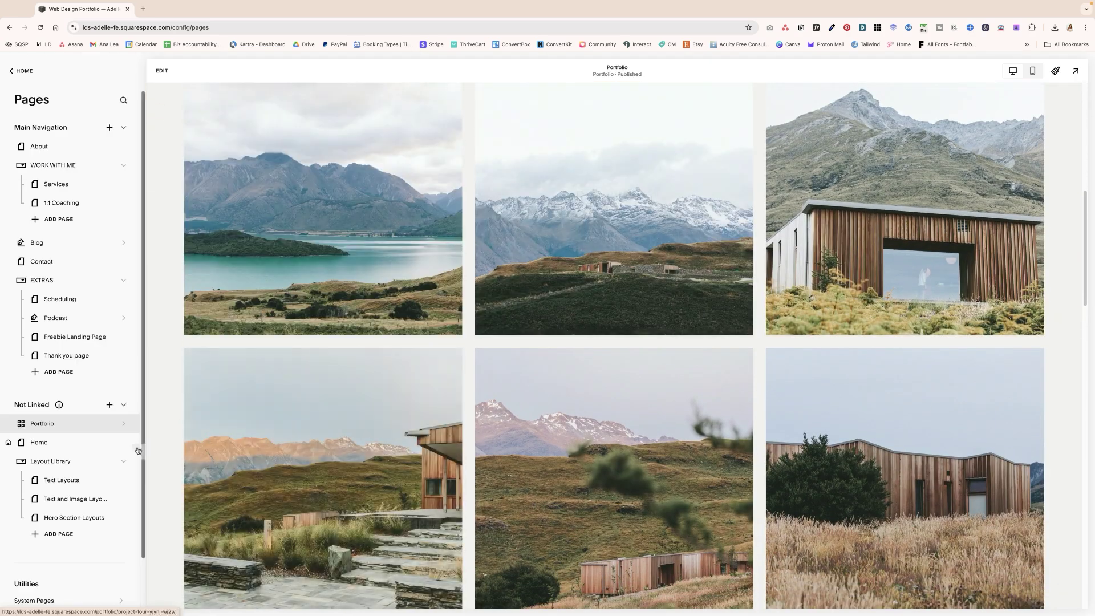
left_click(329, 195)
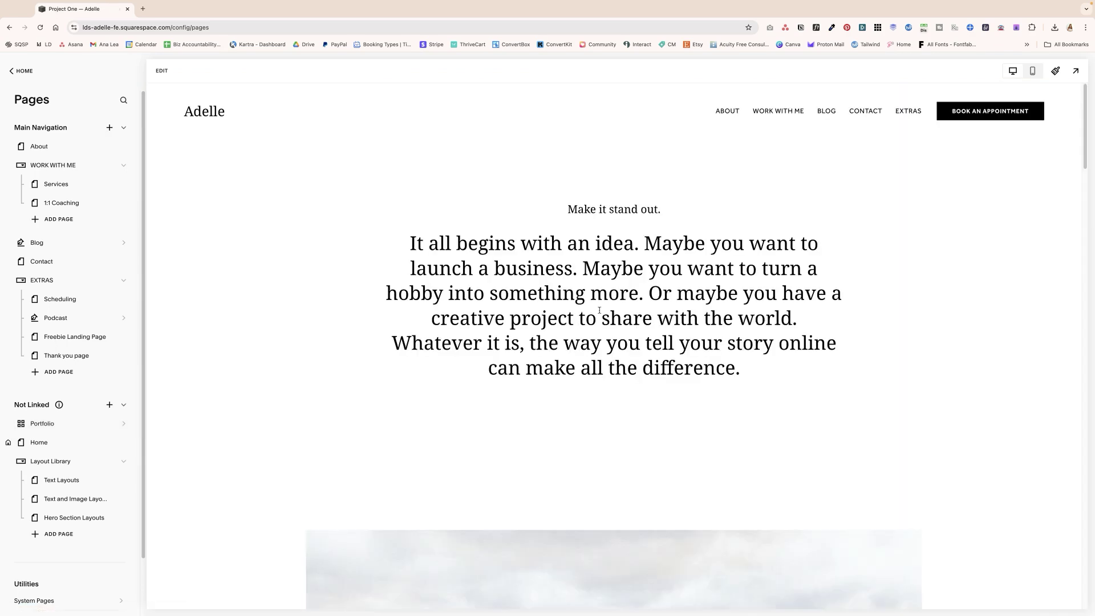
scroll(648, 303, "down", 10)
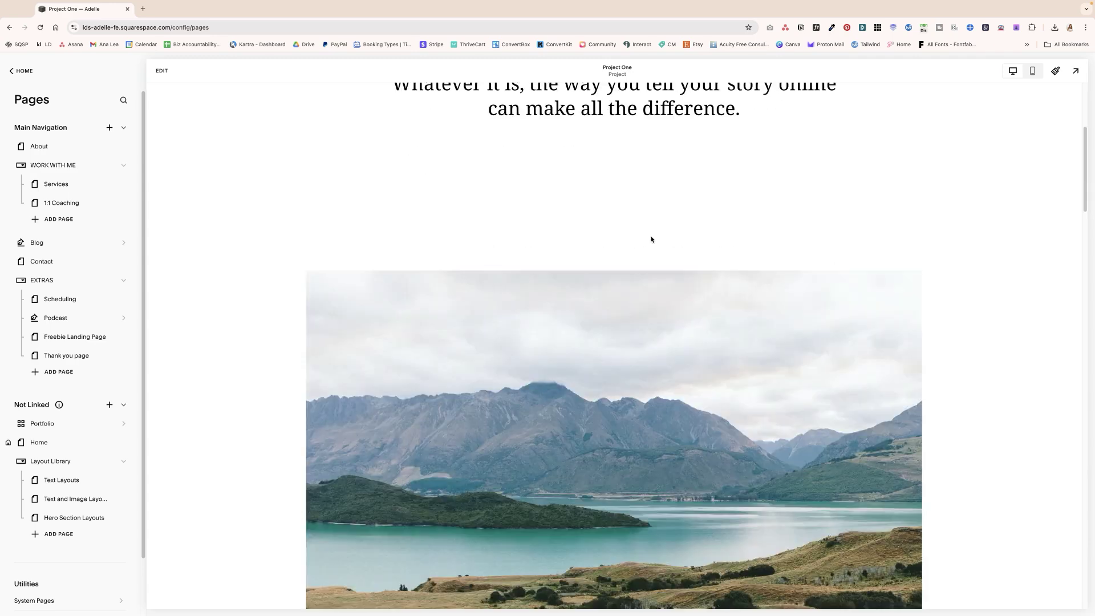
scroll(651, 239, "down", 10)
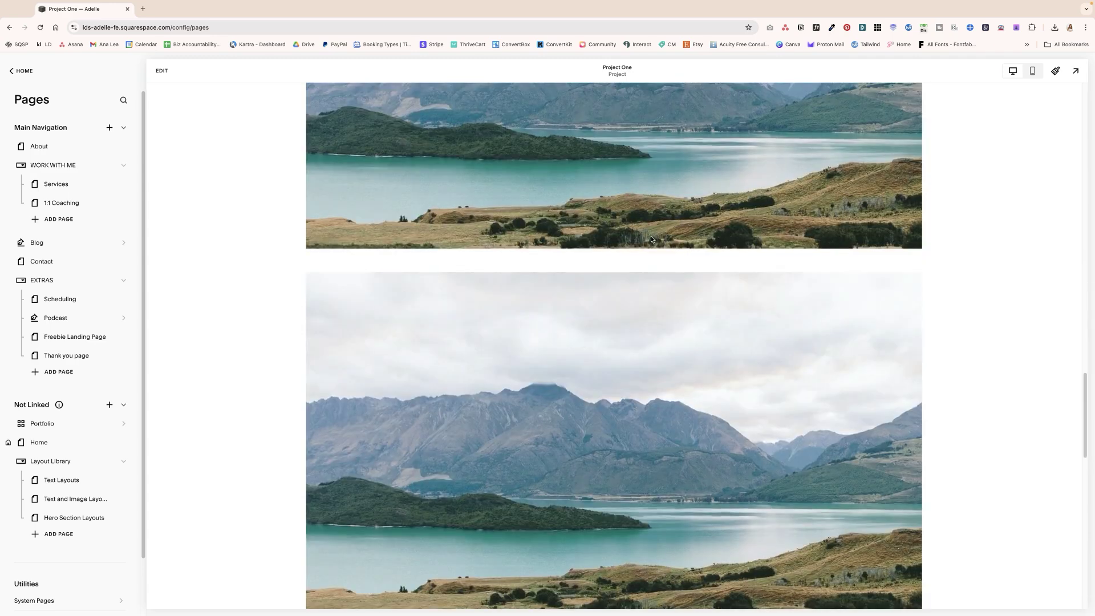
scroll(651, 238, "down", 10)
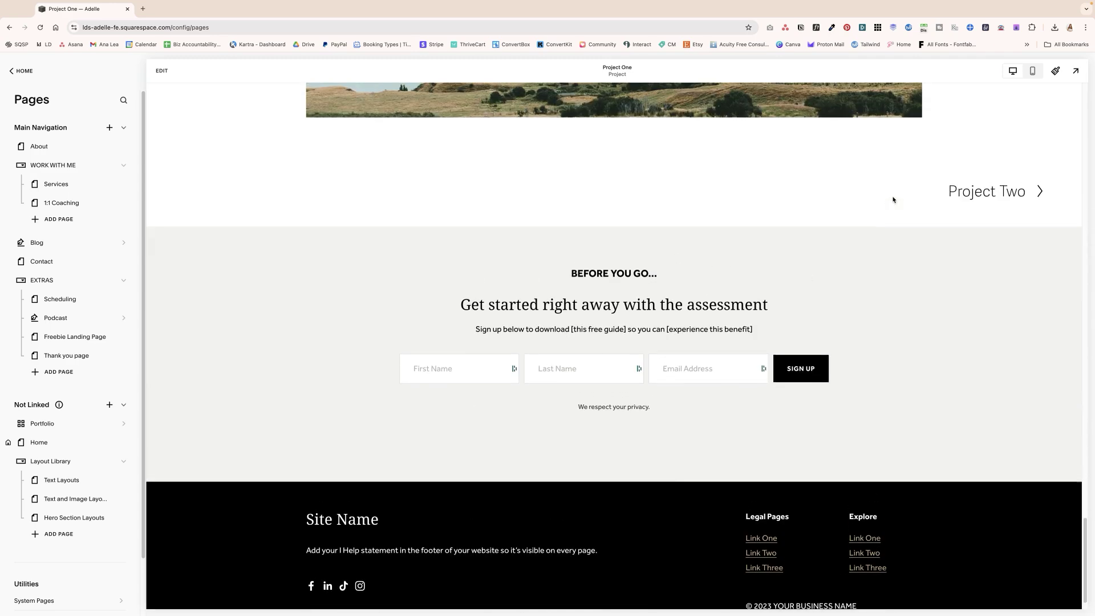
left_click(1000, 197)
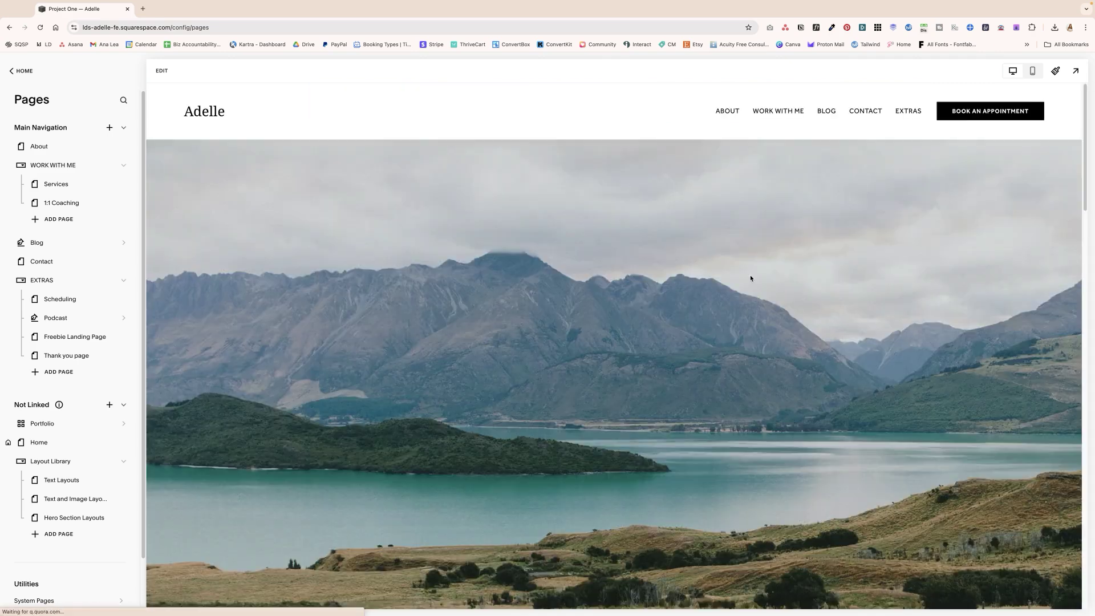
scroll(750, 277, "down", 4)
scroll(750, 278, "down", 15)
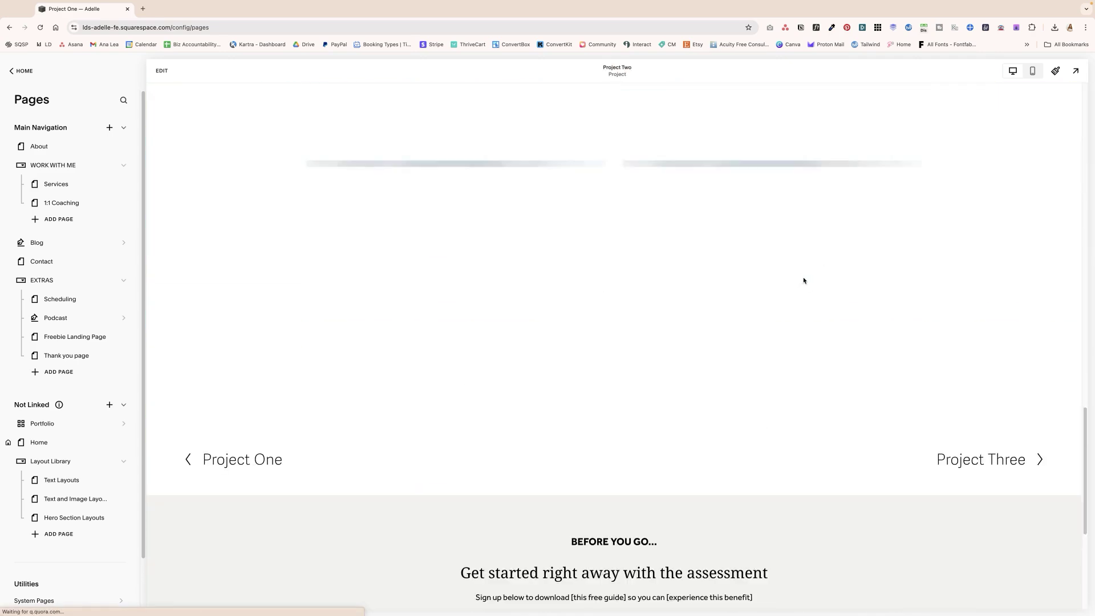
left_click(1037, 298)
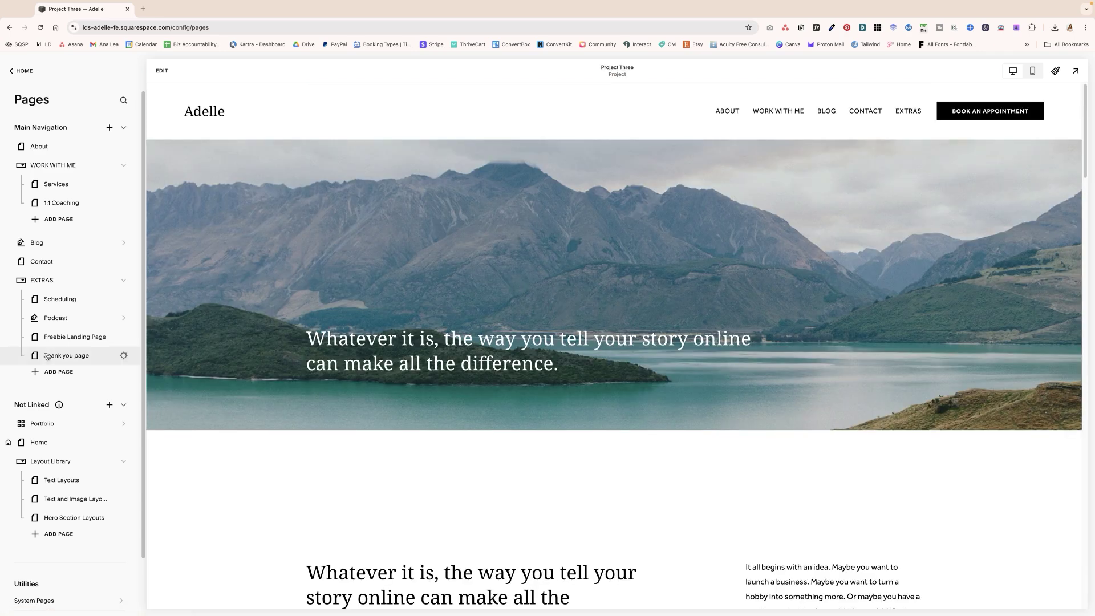
Add a new project to the Portfolio page using the layout with a banner image, intro text and a two-column image gallery
left_click(77, 428)
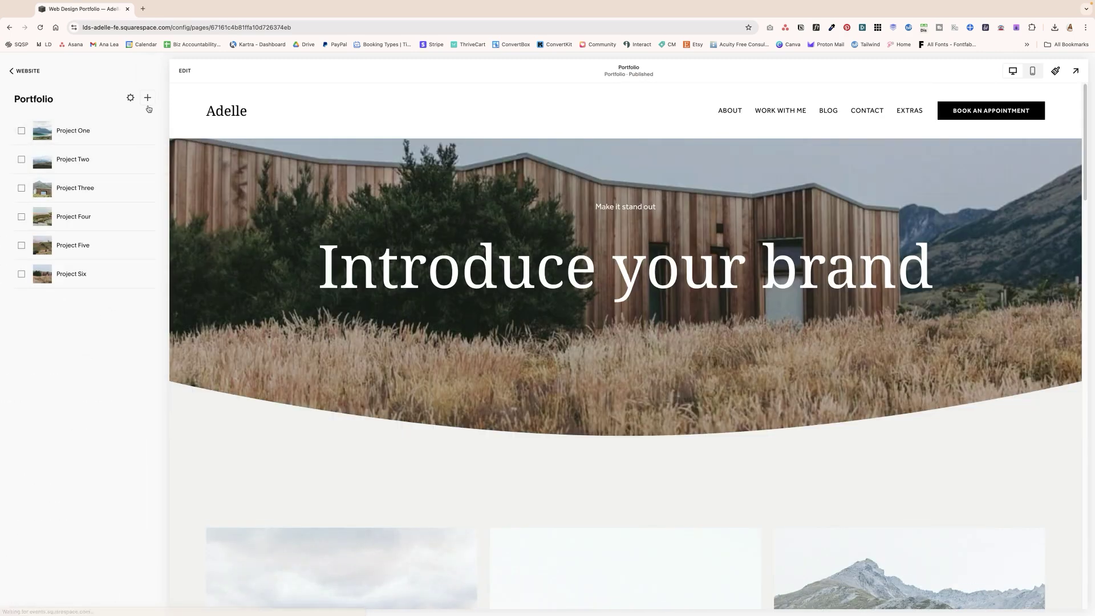
left_click(148, 98)
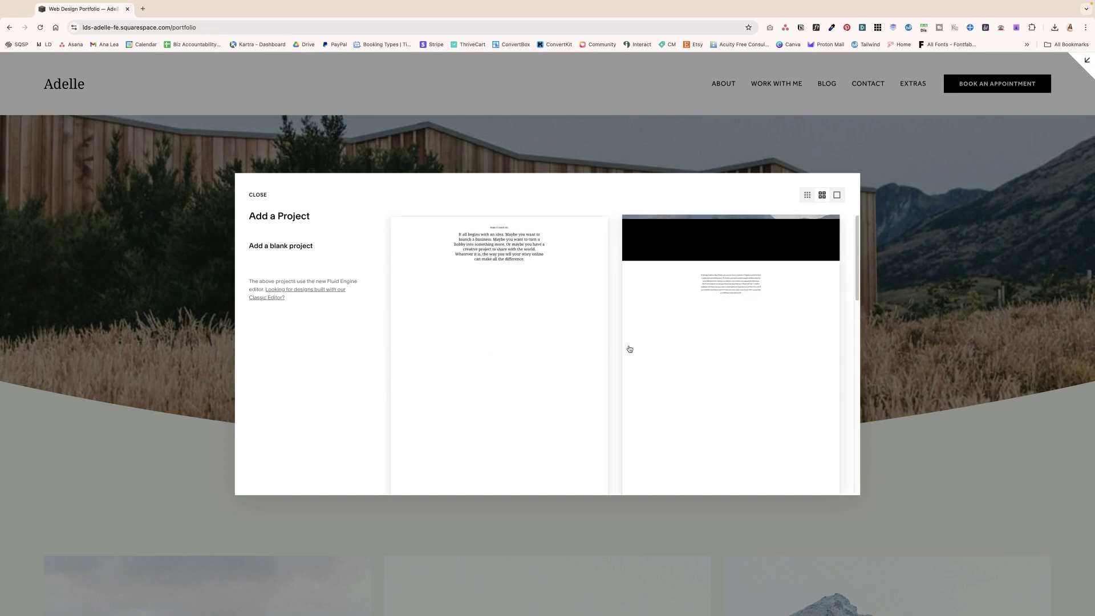
scroll(619, 343, "down", 10)
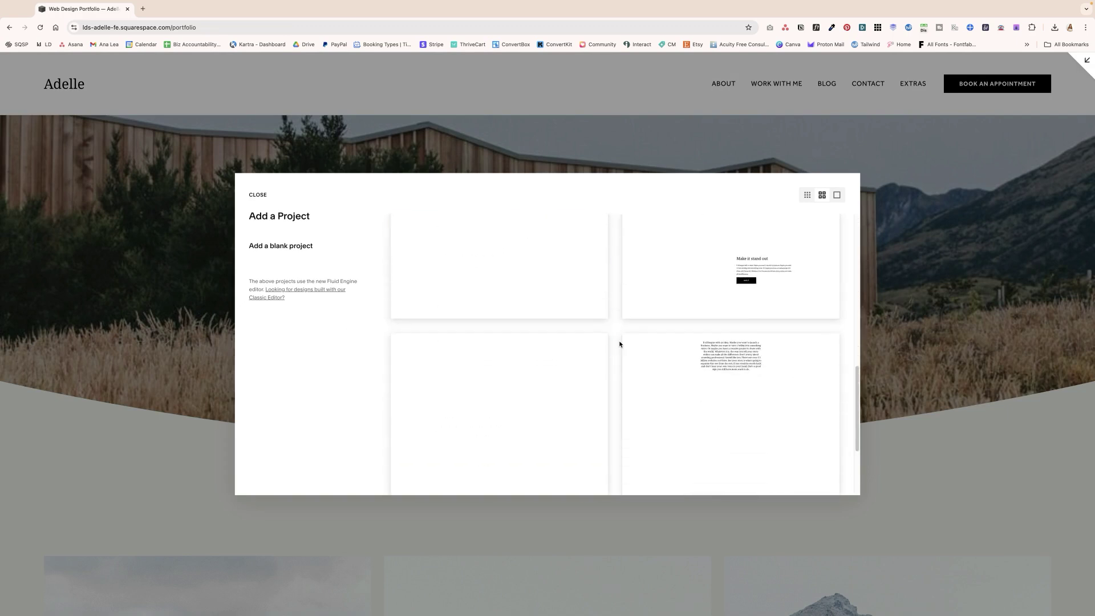
scroll(619, 343, "down", 3)
scroll(615, 292, "up", 15)
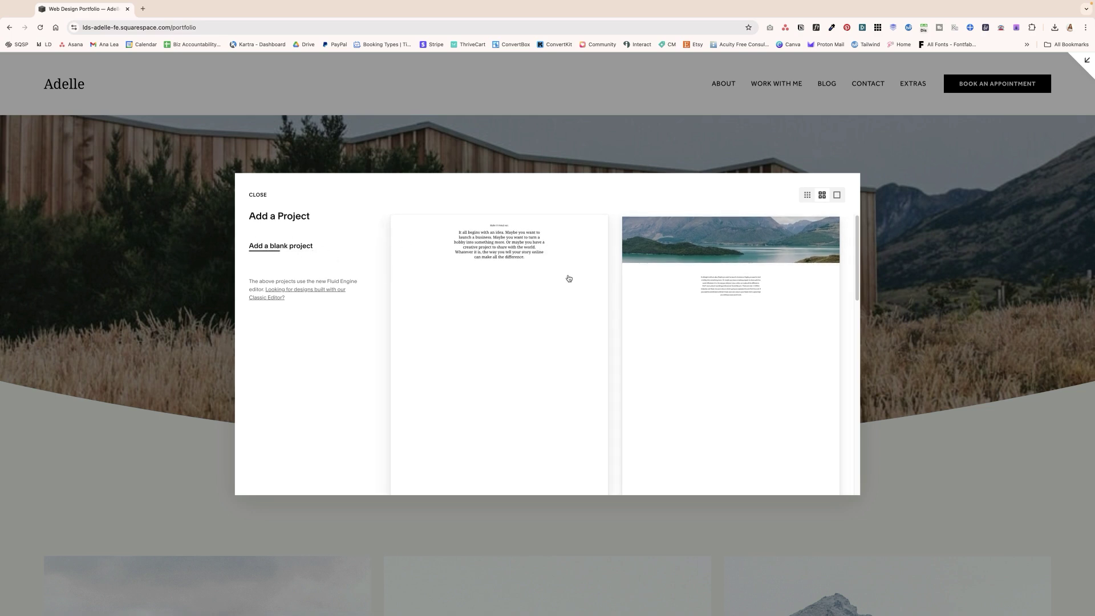
scroll(606, 301, "down", 3)
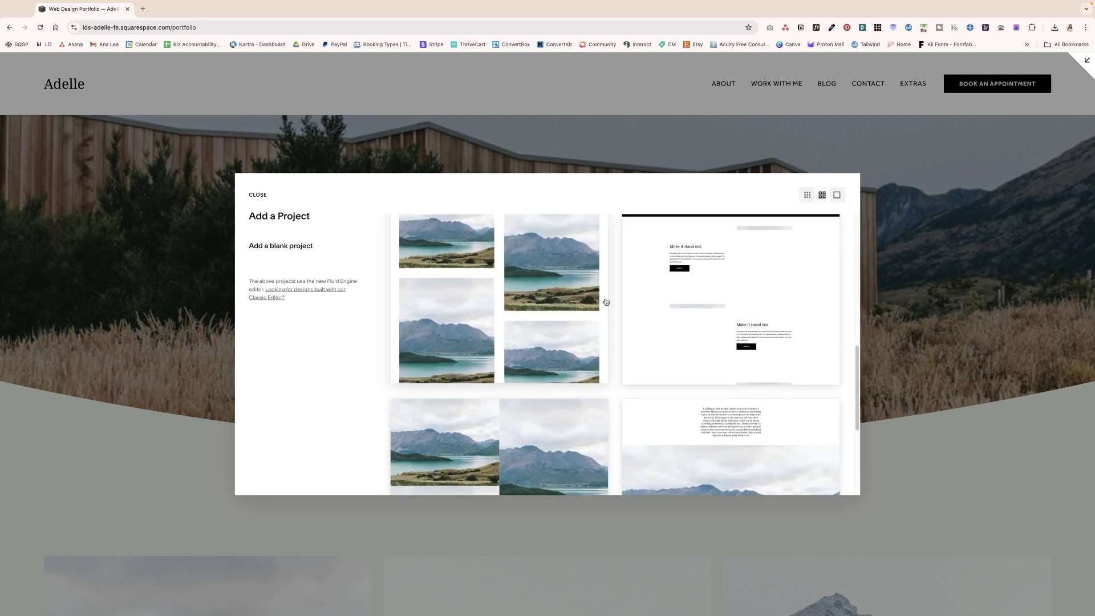
scroll(606, 302, "down", 3)
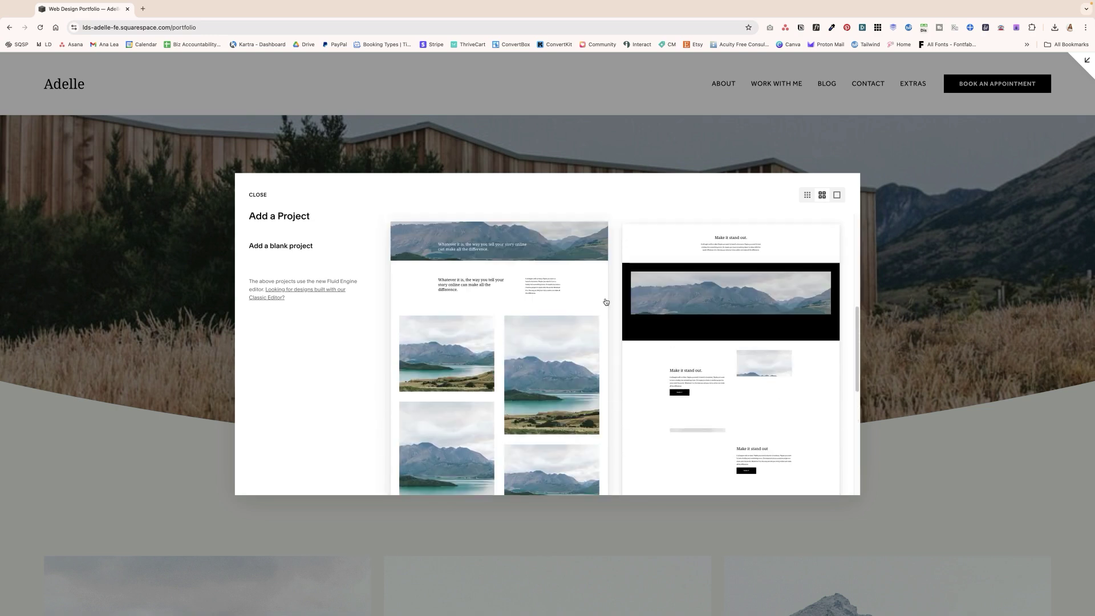
scroll(606, 301, "down", 5)
scroll(606, 301, "down", 4)
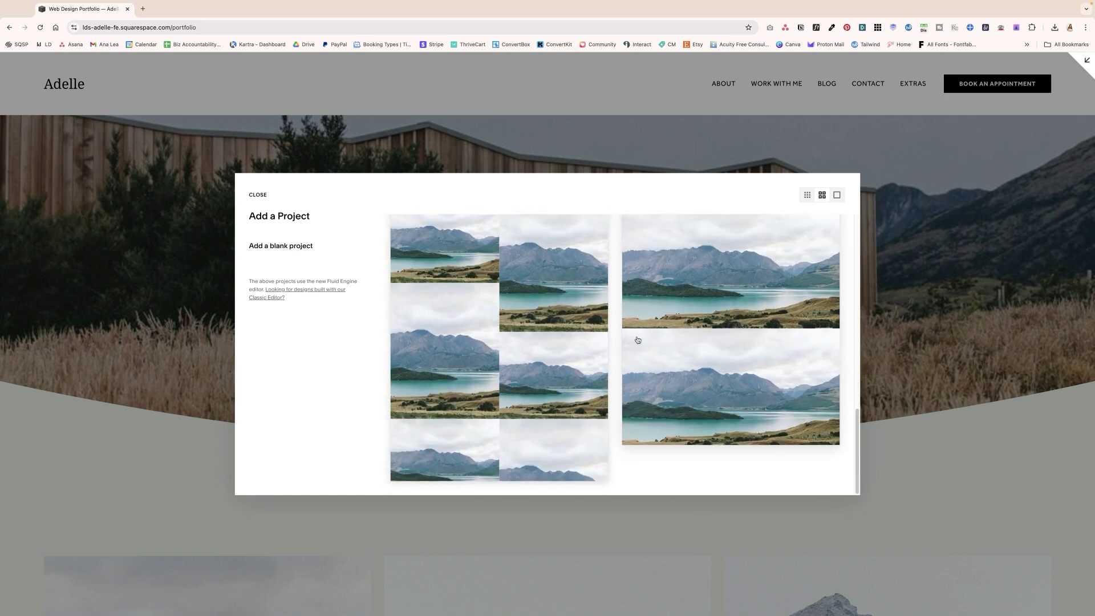
scroll(638, 351, "up", 3)
scroll(637, 352, "up", 5)
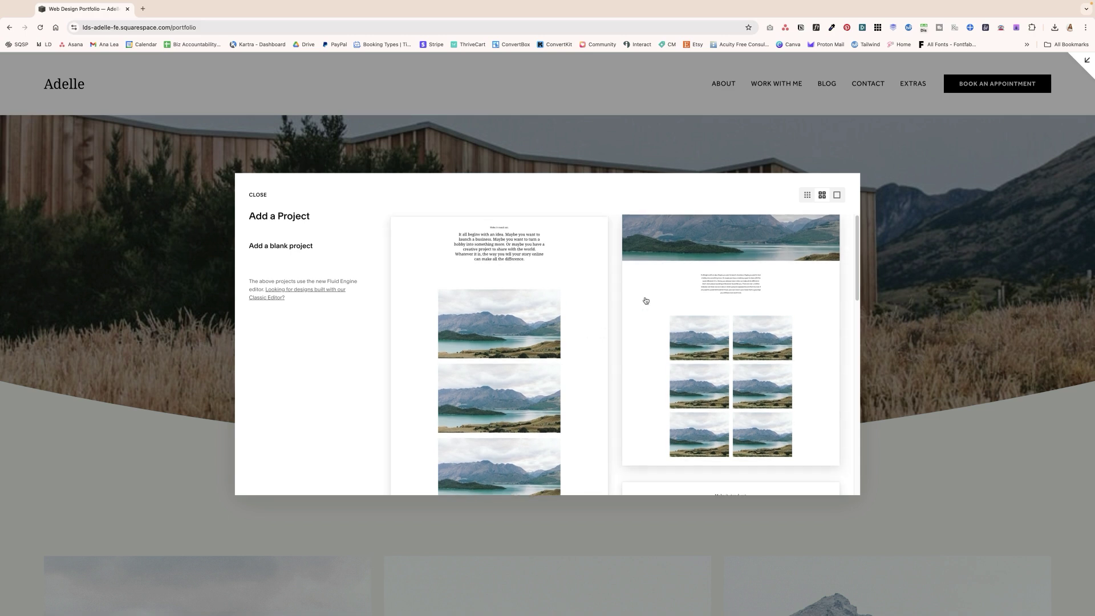
left_click(684, 286)
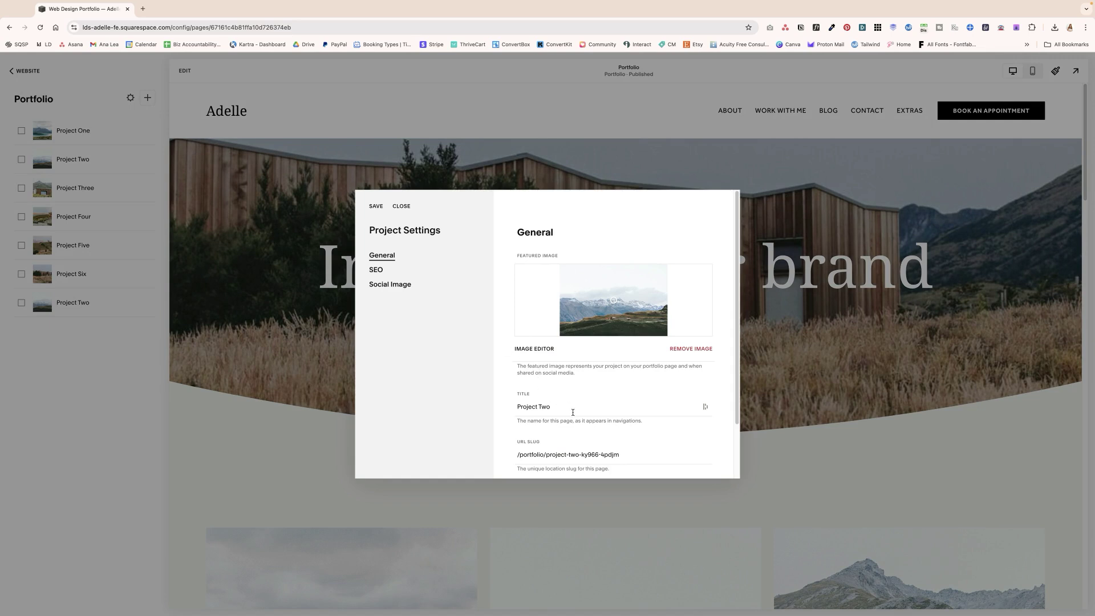
Set the new project's title to "Custom Brand and Web Design For Client Name"
left_click_drag(572, 411, 513, 404)
type("Custom Brand and")
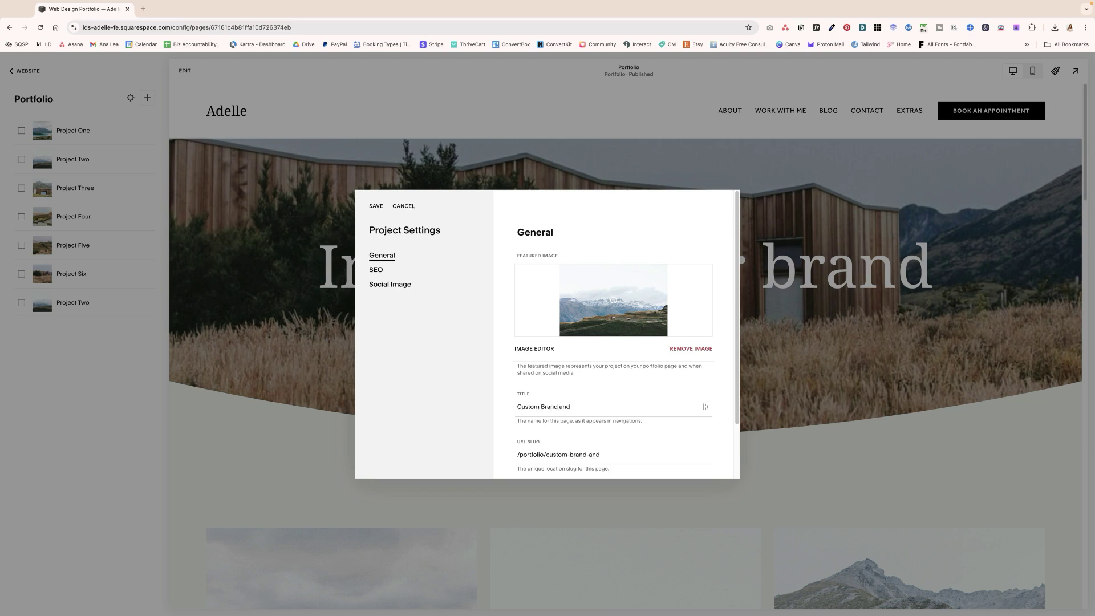
type(" Web Design FOr Client Name")
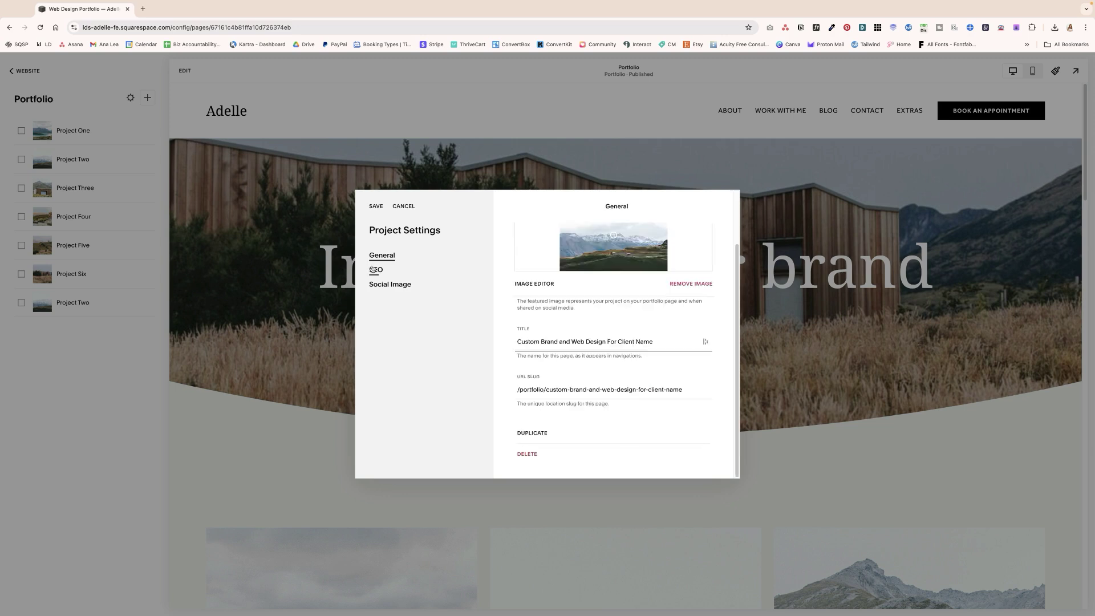
Check the new project's SEO and Social Image settings and save the project settings
left_click(381, 274)
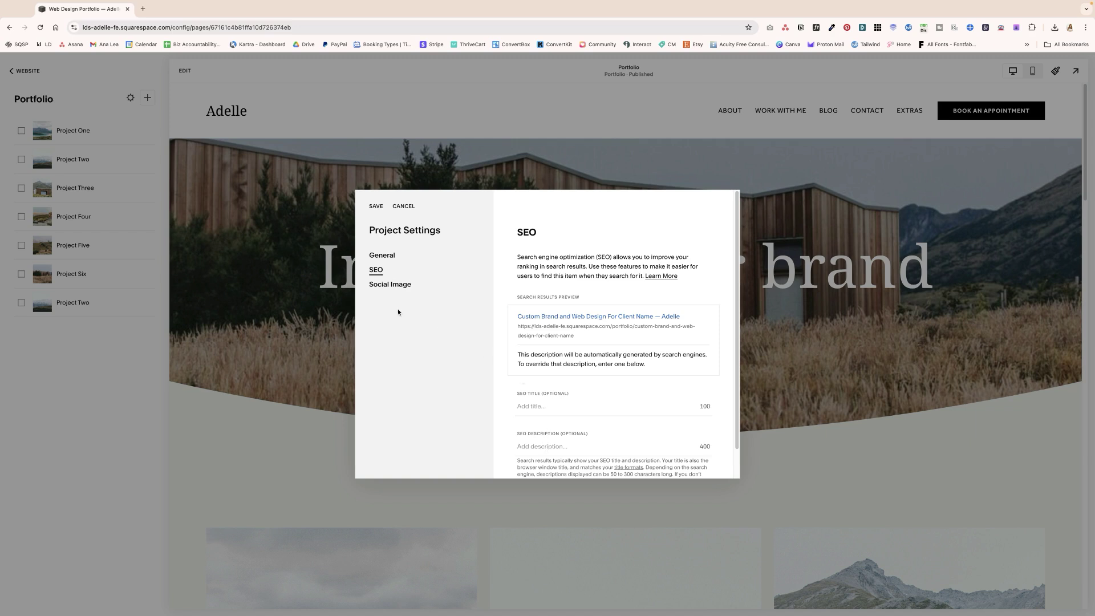
left_click(391, 288)
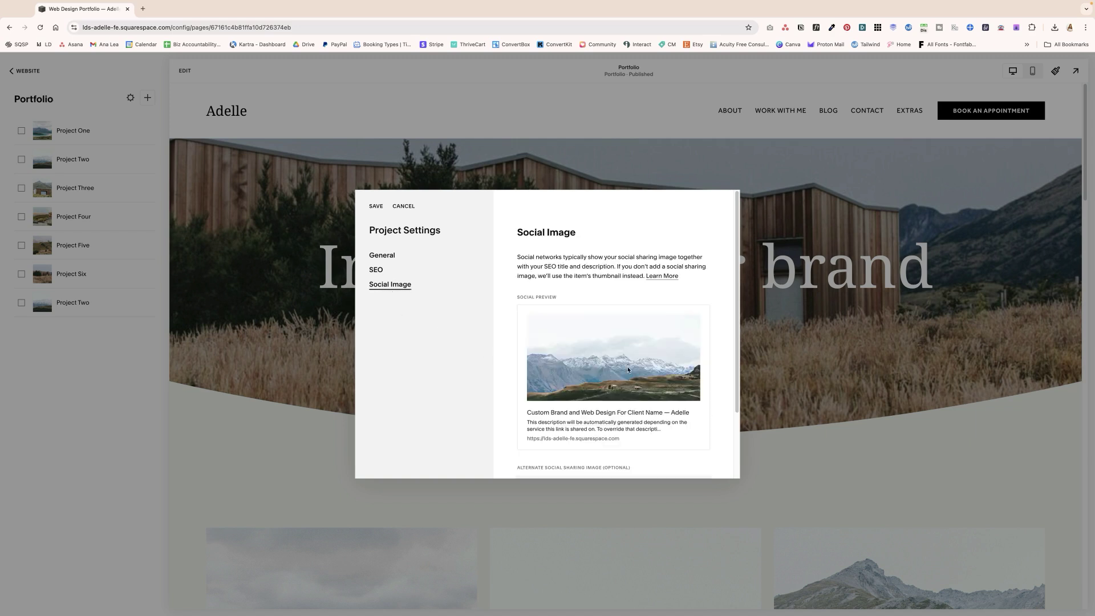
scroll(620, 372, "down", 3)
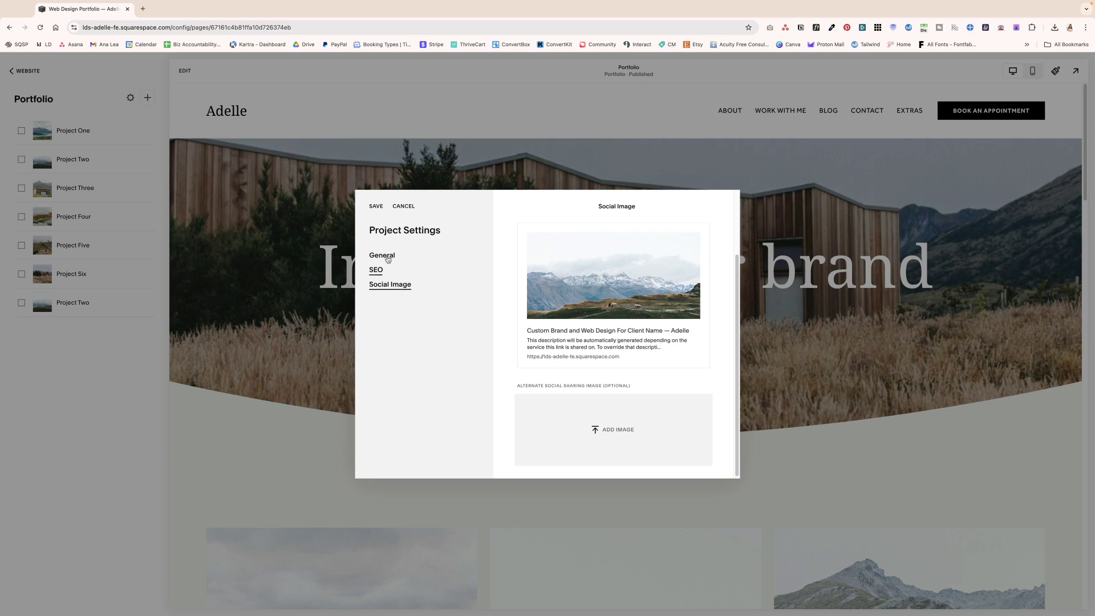
left_click(377, 207)
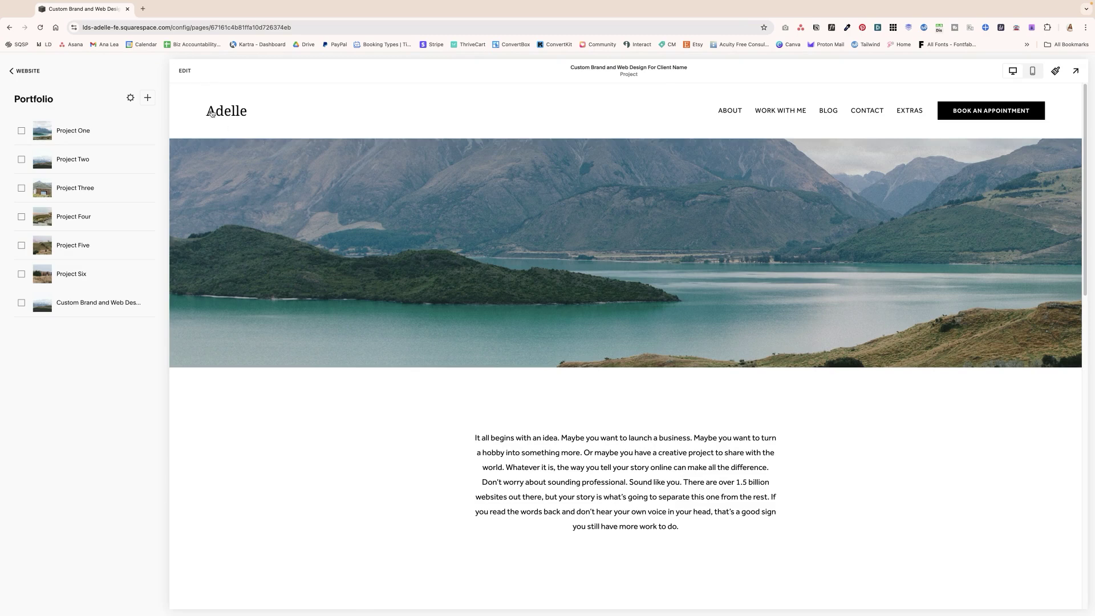
Open the new client project page for editing and look over its banner, text and gallery sections
left_click(185, 71)
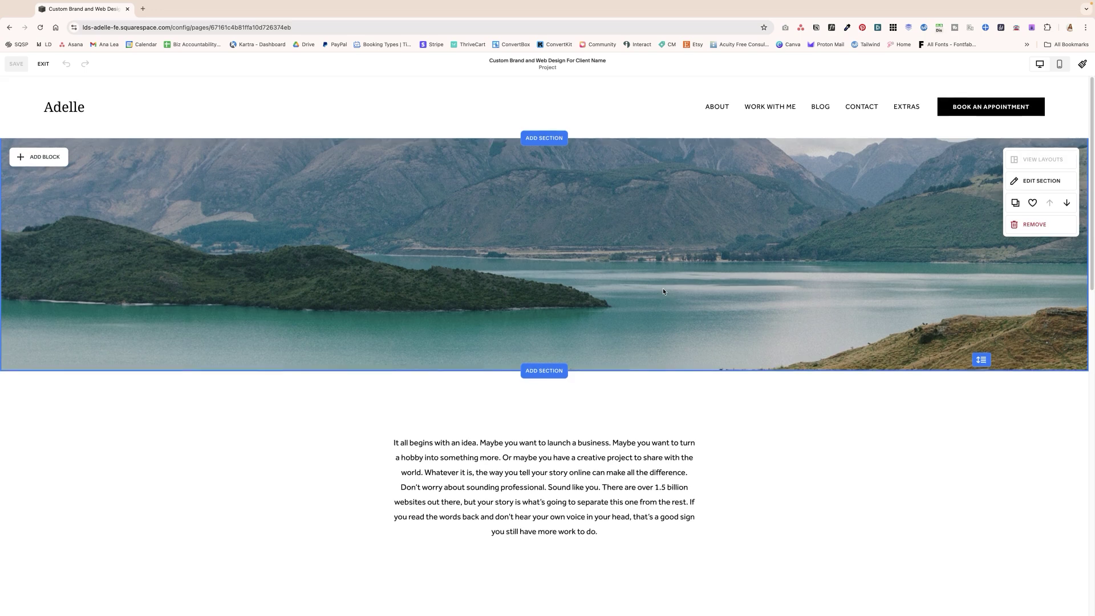
scroll(663, 290, "down", 10)
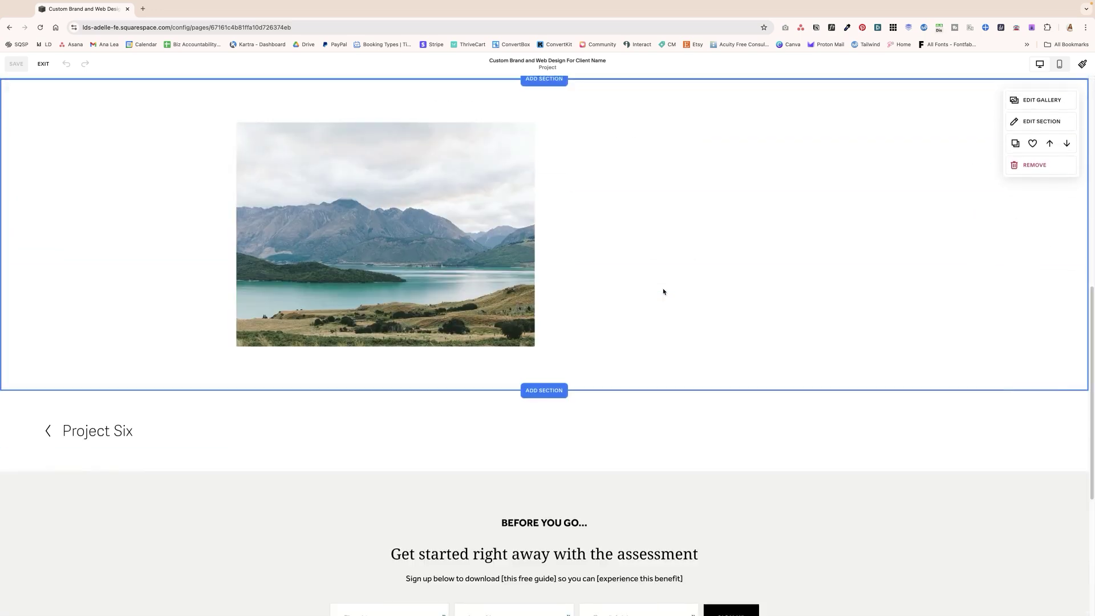
scroll(662, 289, "down", 2)
scroll(662, 289, "up", 10)
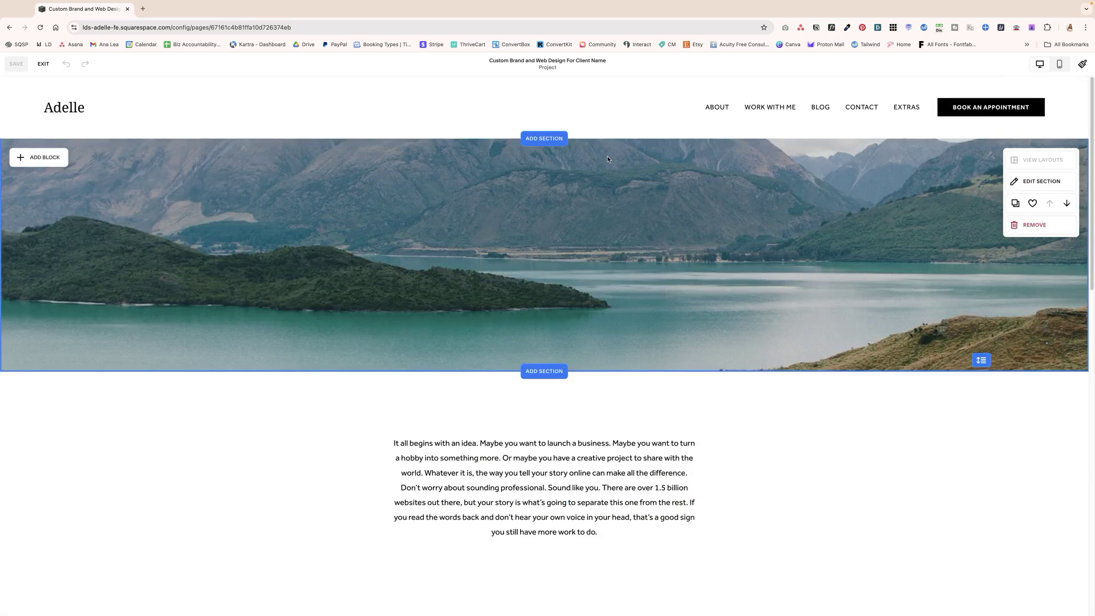
Browse the Intro section templates for the spot beneath the banner, and close the section library
left_click(563, 376)
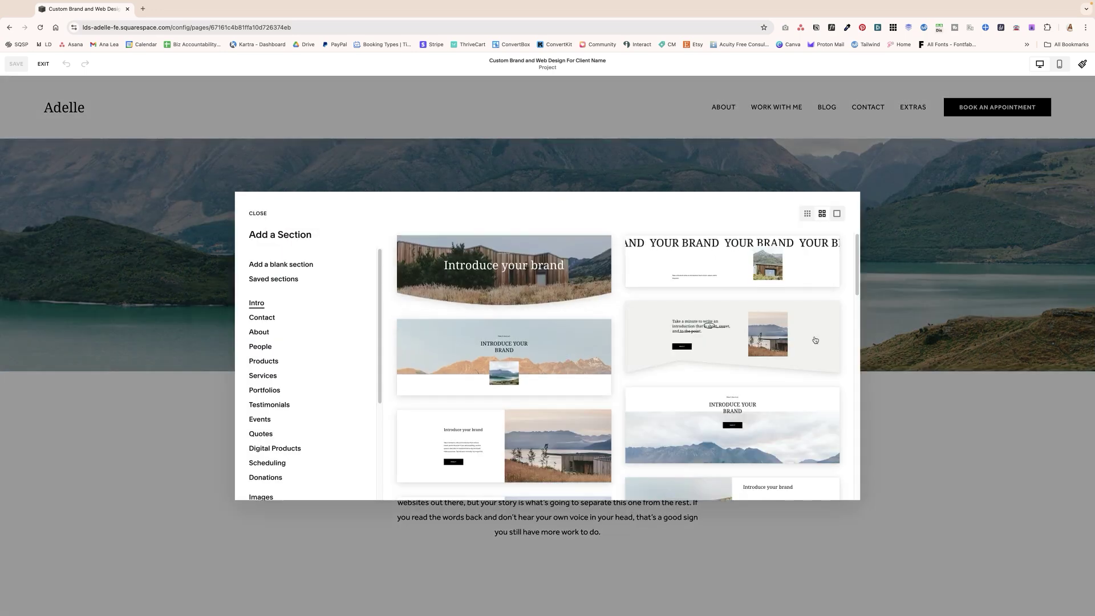
scroll(556, 341, "down", 5)
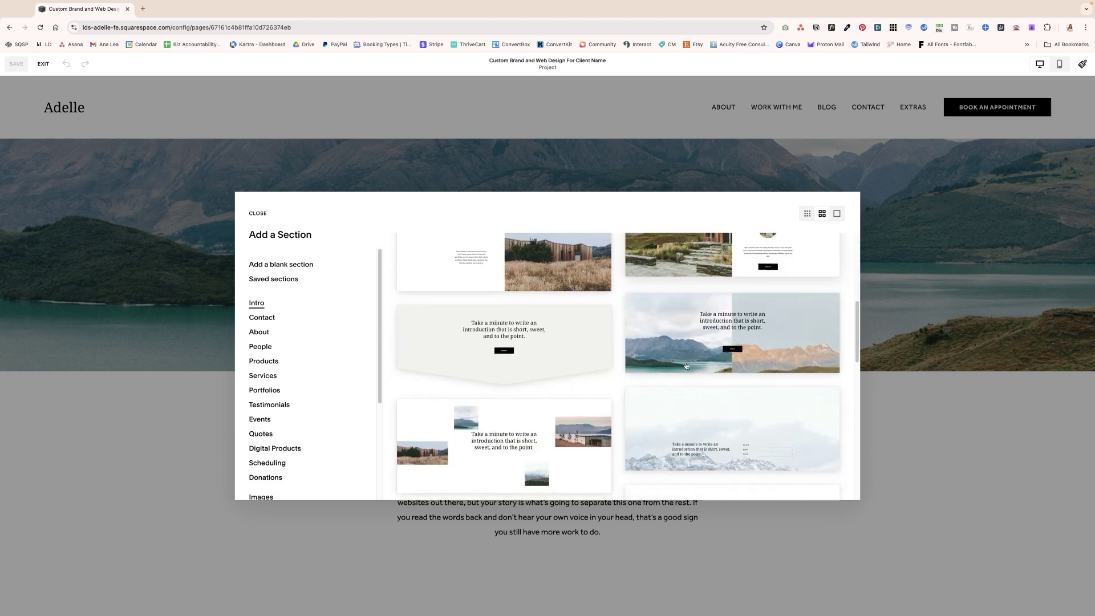
scroll(686, 366, "up", 3)
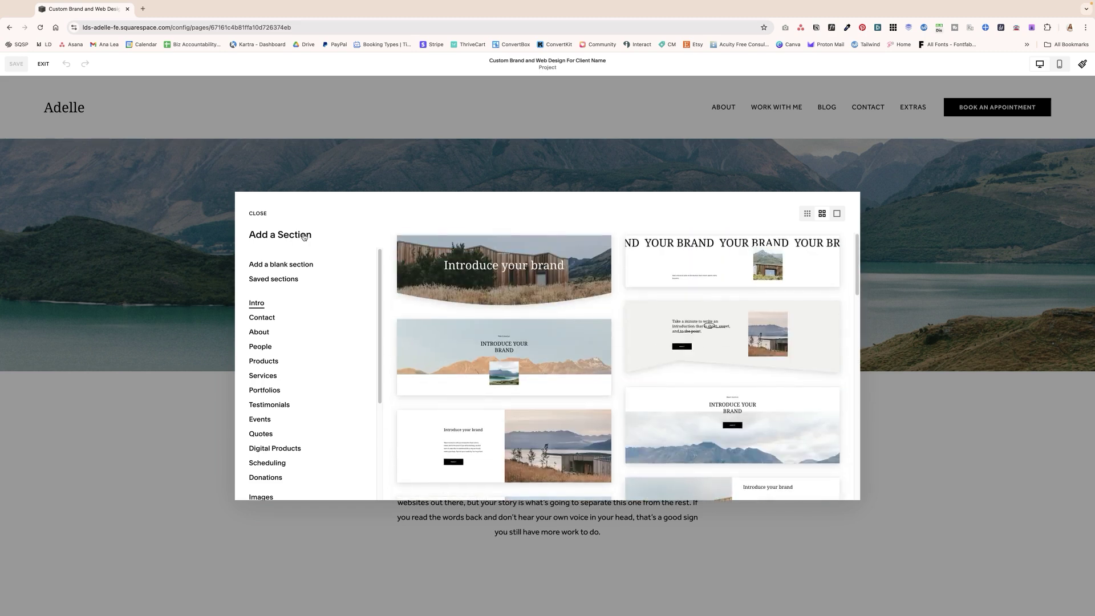
key("Escape")
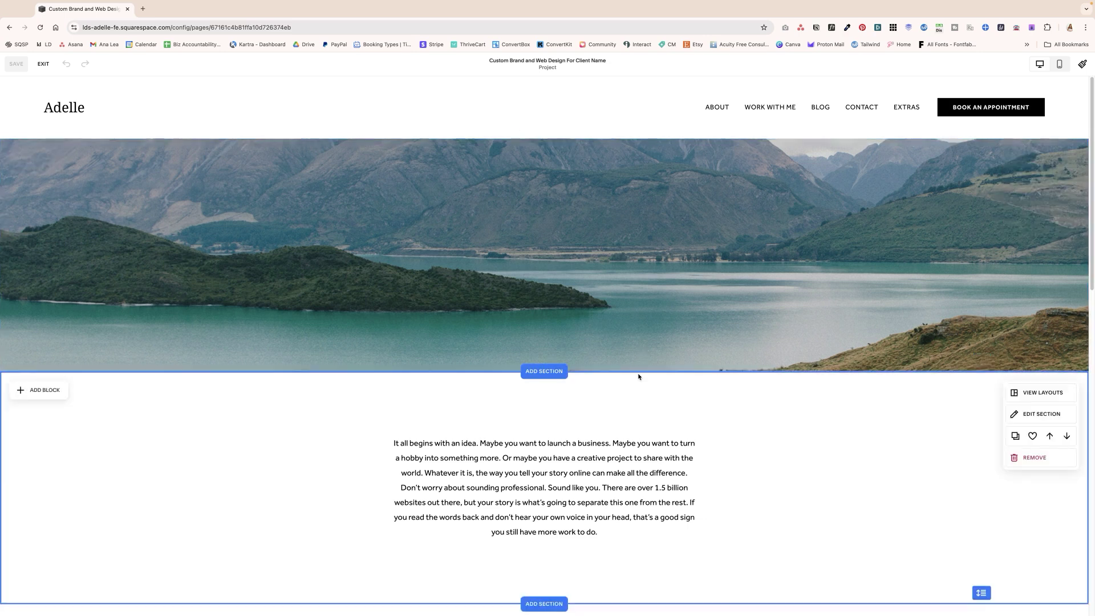
scroll(638, 374, "down", 1)
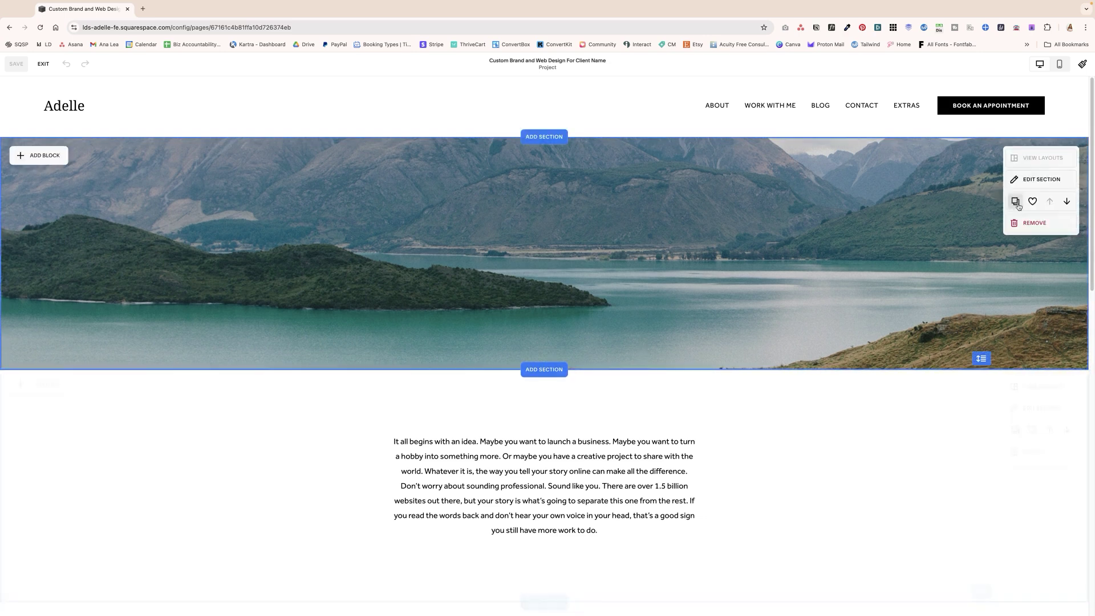
Review the banner section's design, background and color theme settings
left_click(1034, 180)
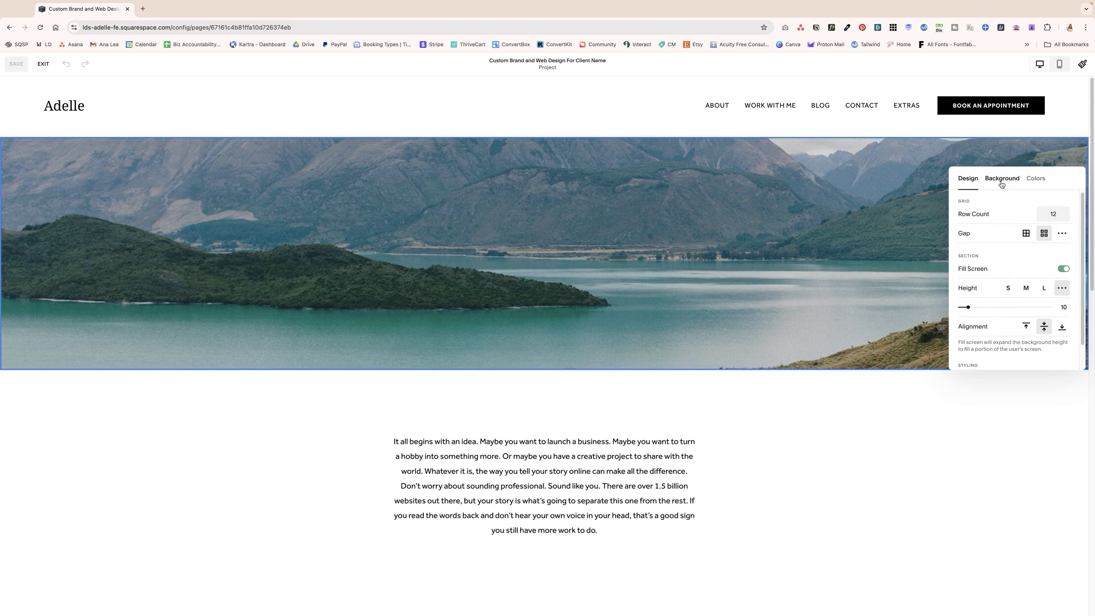
left_click(1001, 178)
left_click(1029, 177)
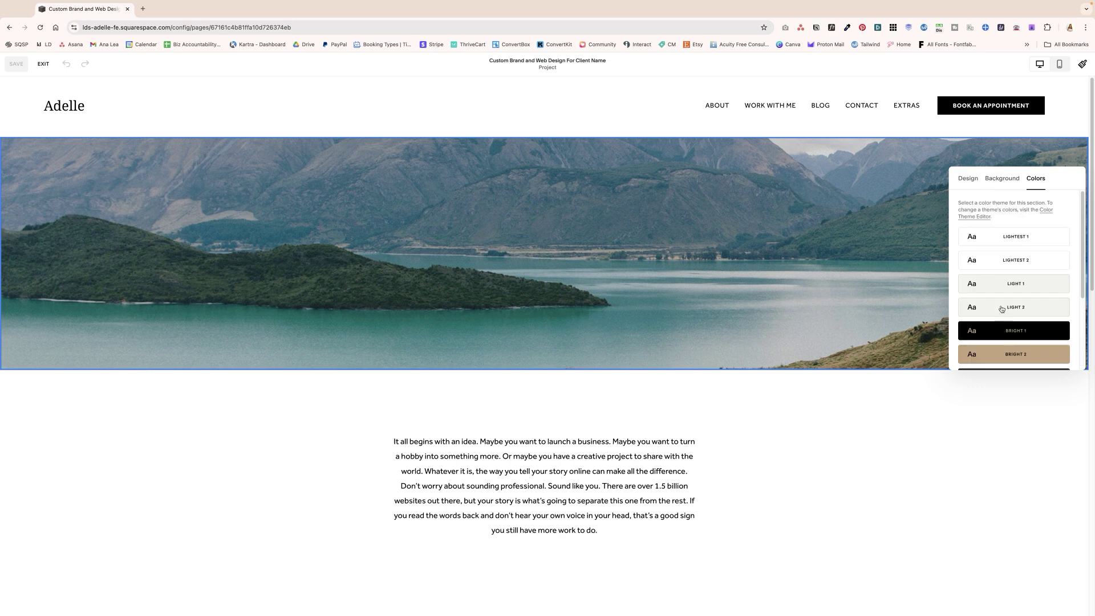
left_click(966, 181)
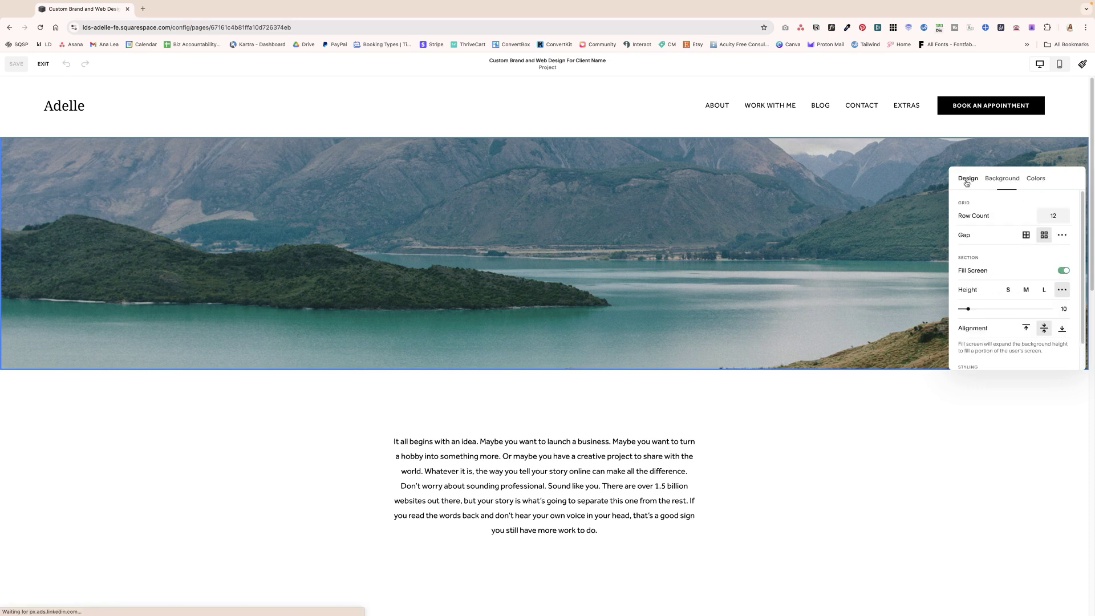
scroll(979, 268, "down", 2)
scroll(979, 268, "up", 3)
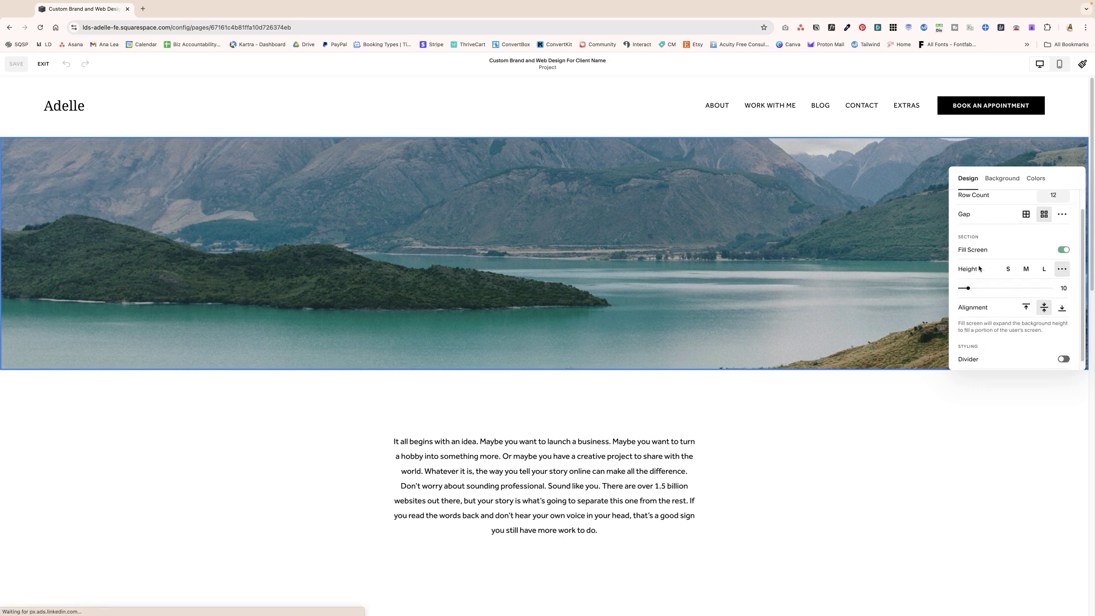
left_click(892, 234)
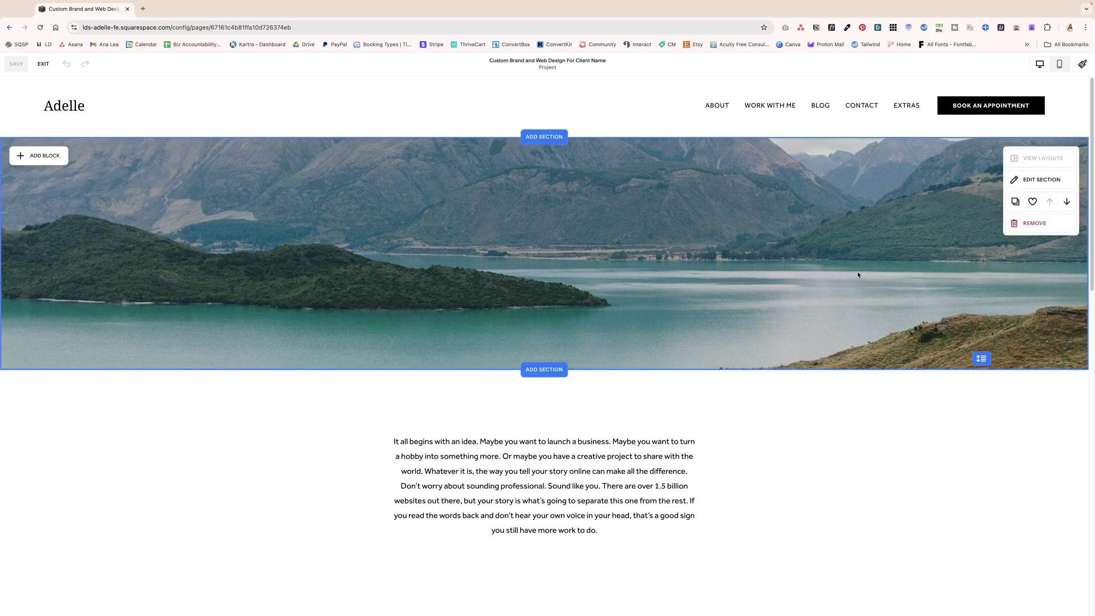
Add 12.jpg, 11.jpg and bg12.jpg from the image library to the project gallery and remove the placeholder lake image
scroll(857, 274, "down", 8)
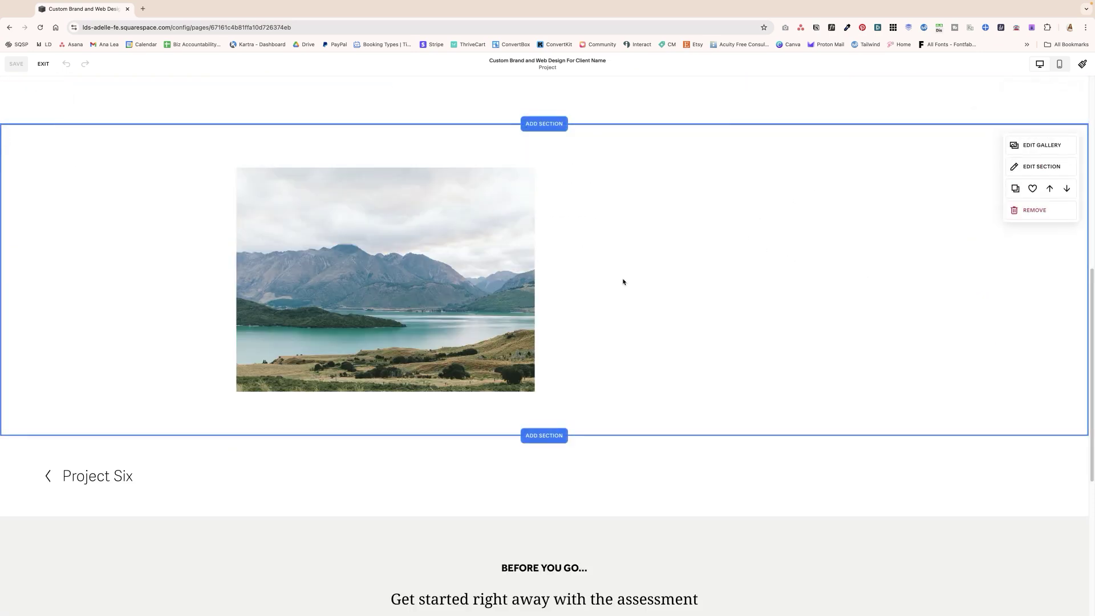
left_click(1049, 153)
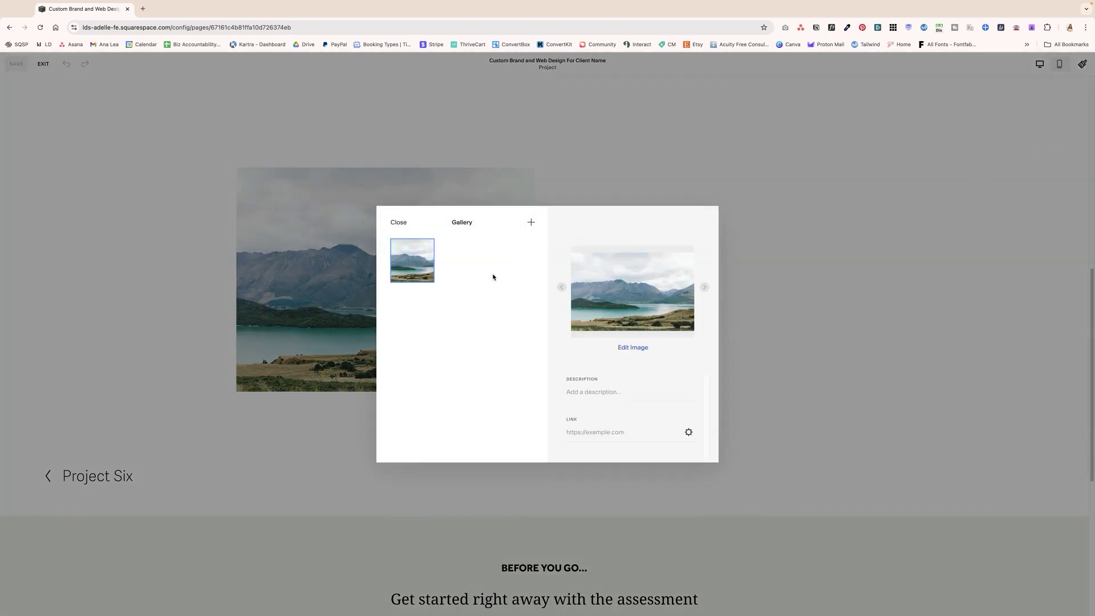
left_click(531, 224)
left_click(537, 240)
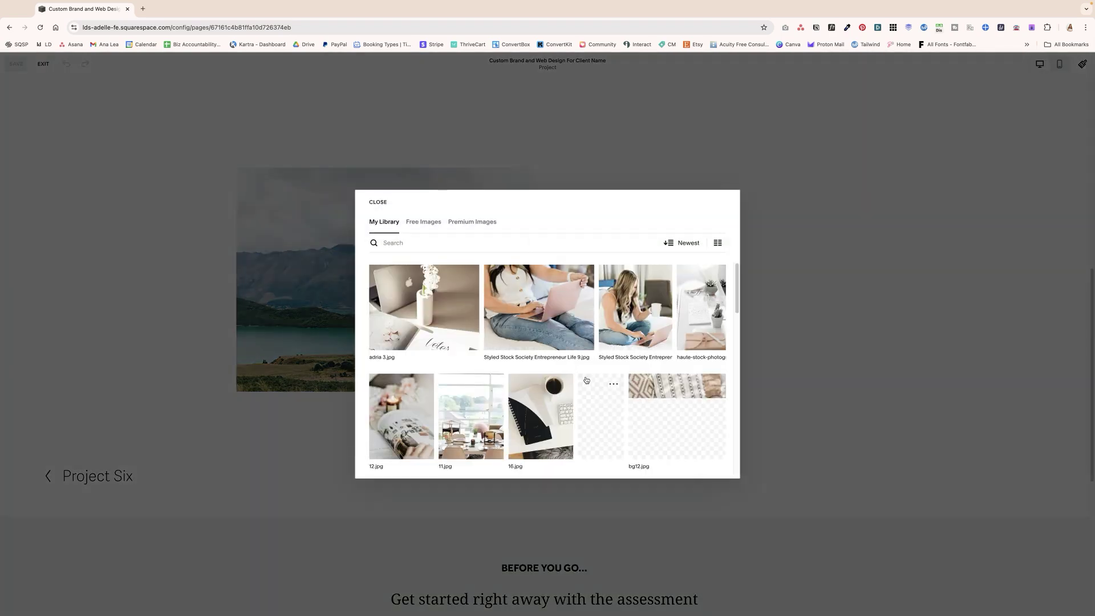
mouse_move(418, 298)
left_click(379, 275)
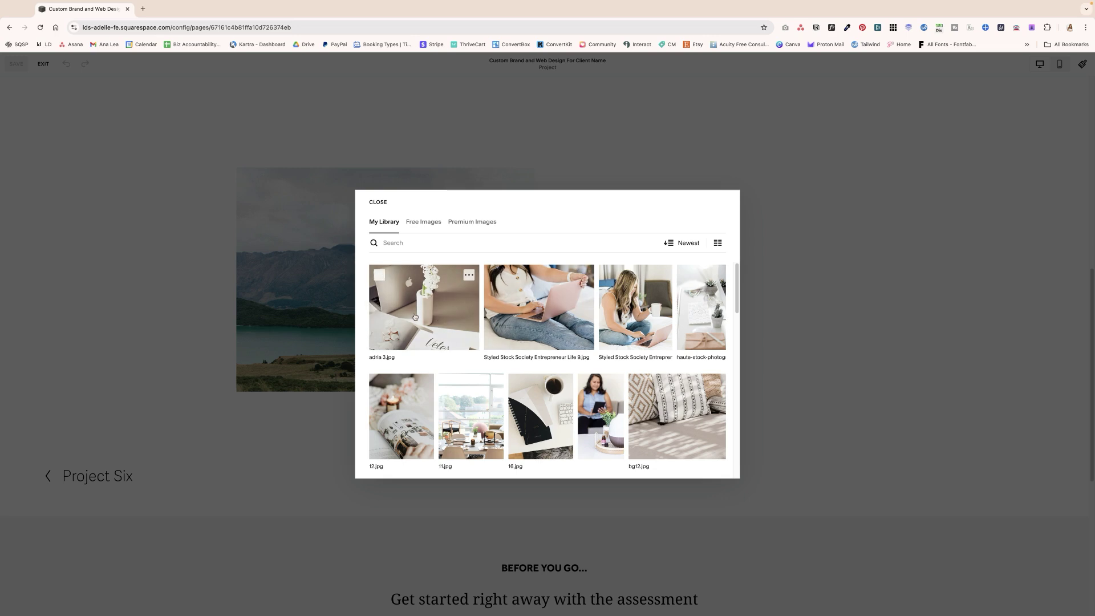
left_click(415, 386)
left_click(451, 388)
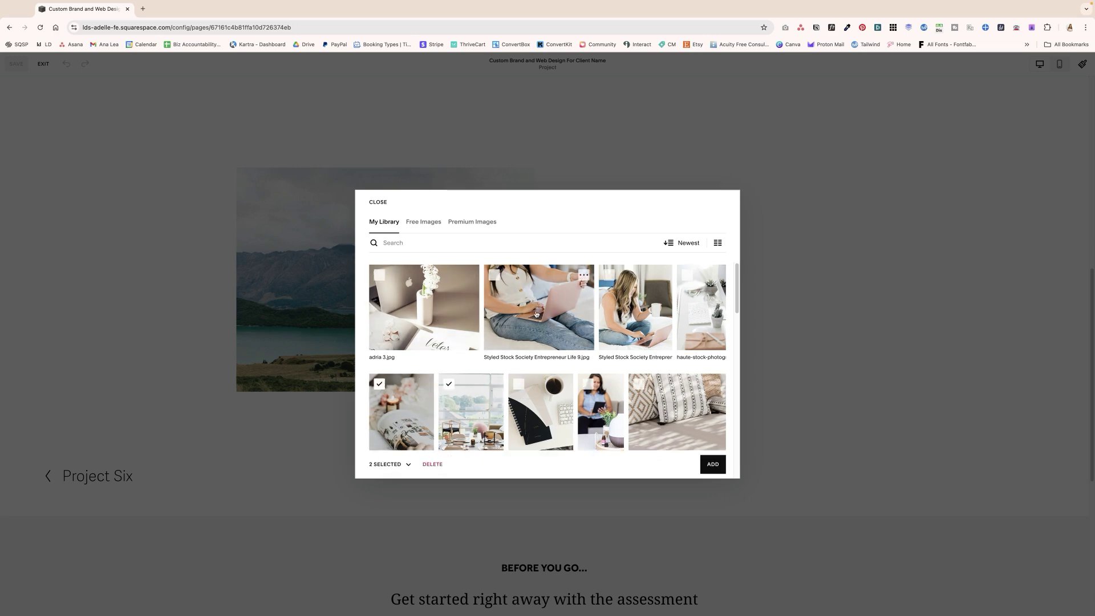
left_click(639, 384)
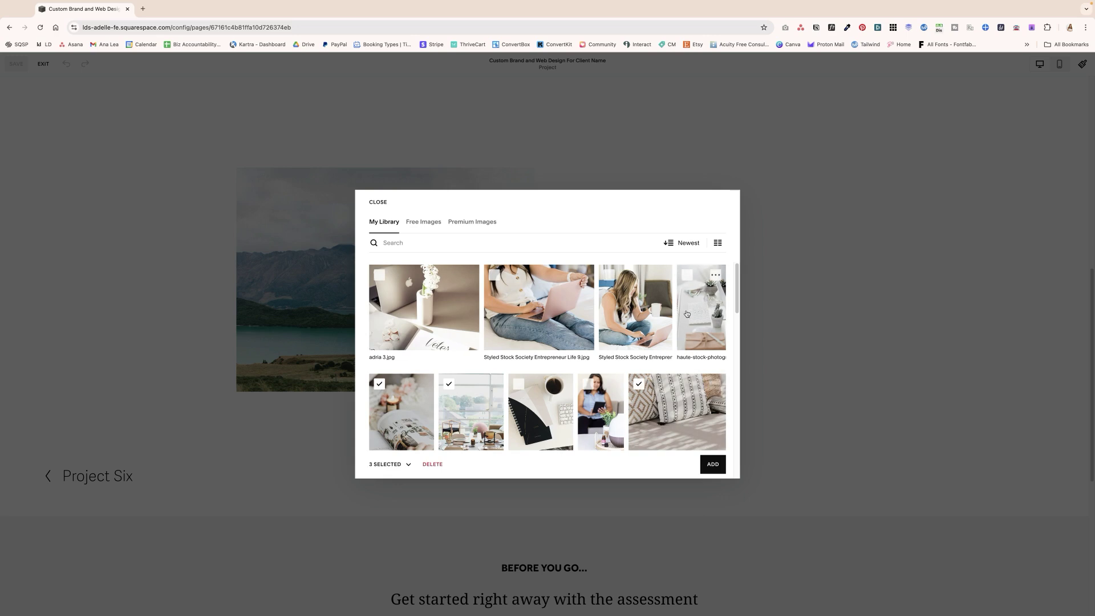
left_click(713, 463)
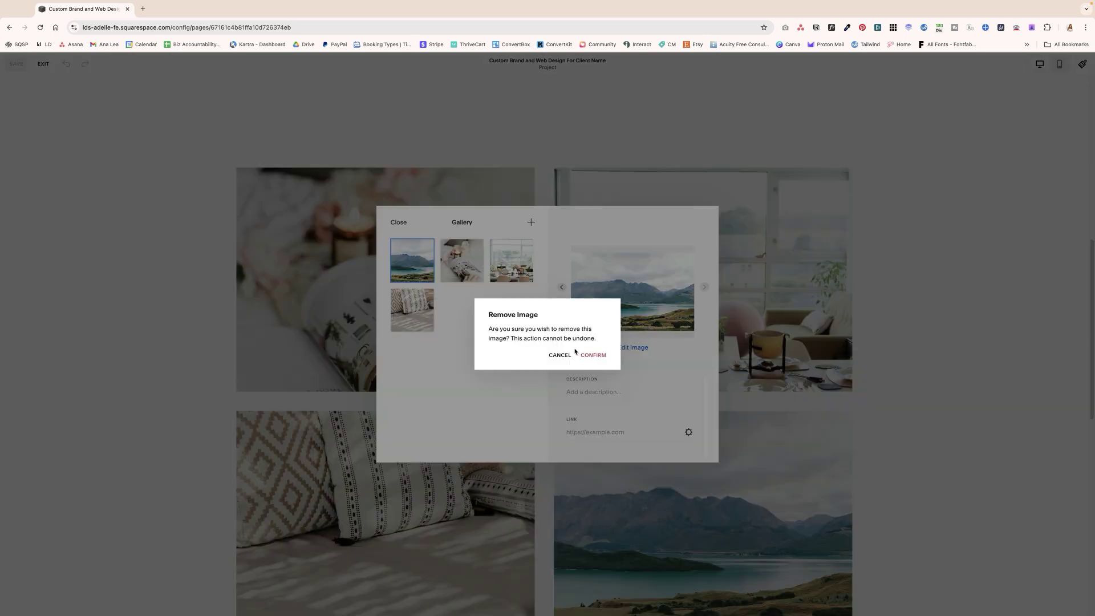
left_click(587, 354)
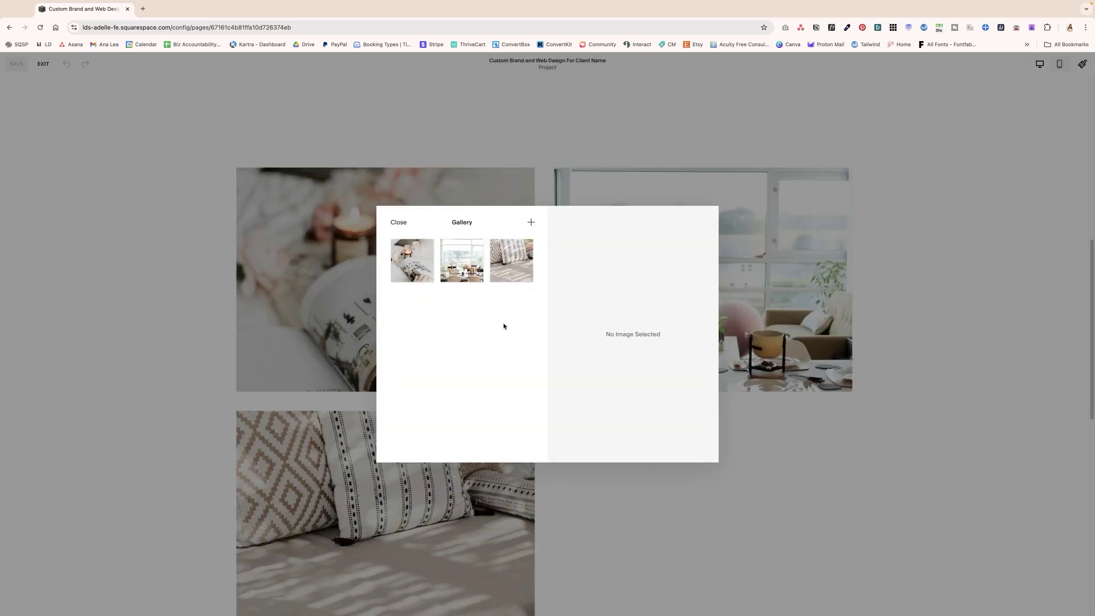
Check the description and link fields of the first gallery image, and close the gallery editor
left_click(423, 263)
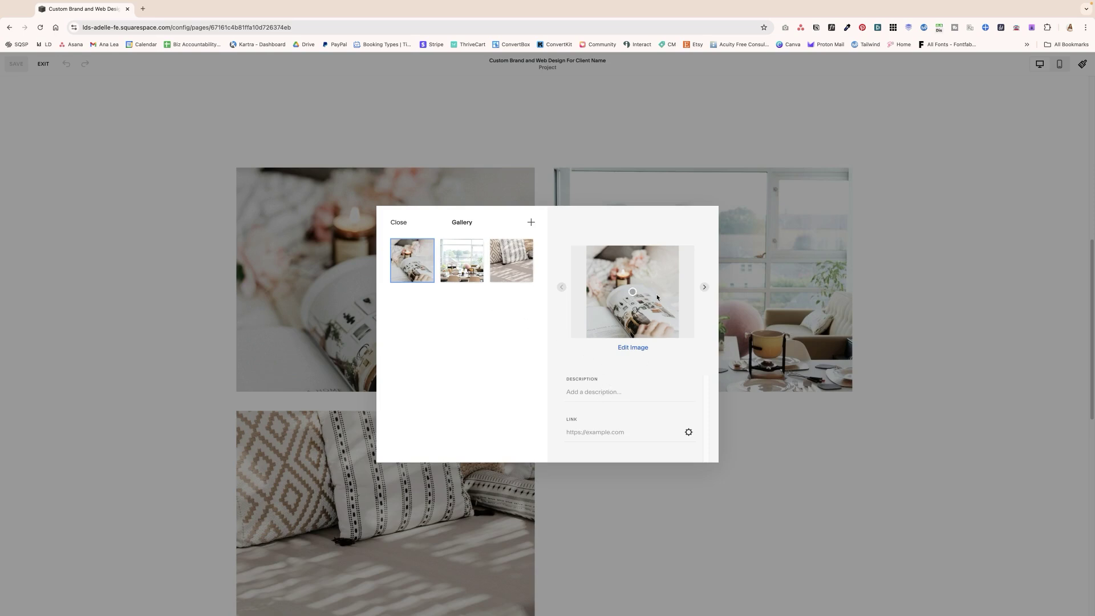
left_click(606, 393)
left_click(398, 223)
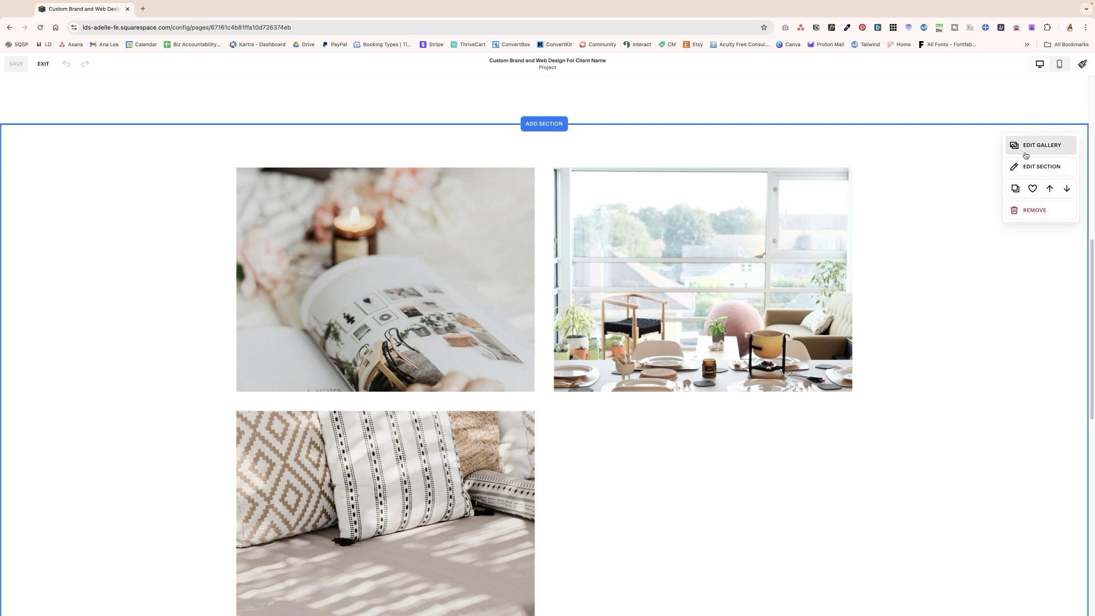
Try the Grid: Strips, Slideshow: Simple and Slideshow: Full gallery types on the project's gallery section
left_click(1024, 166)
left_click(1012, 208)
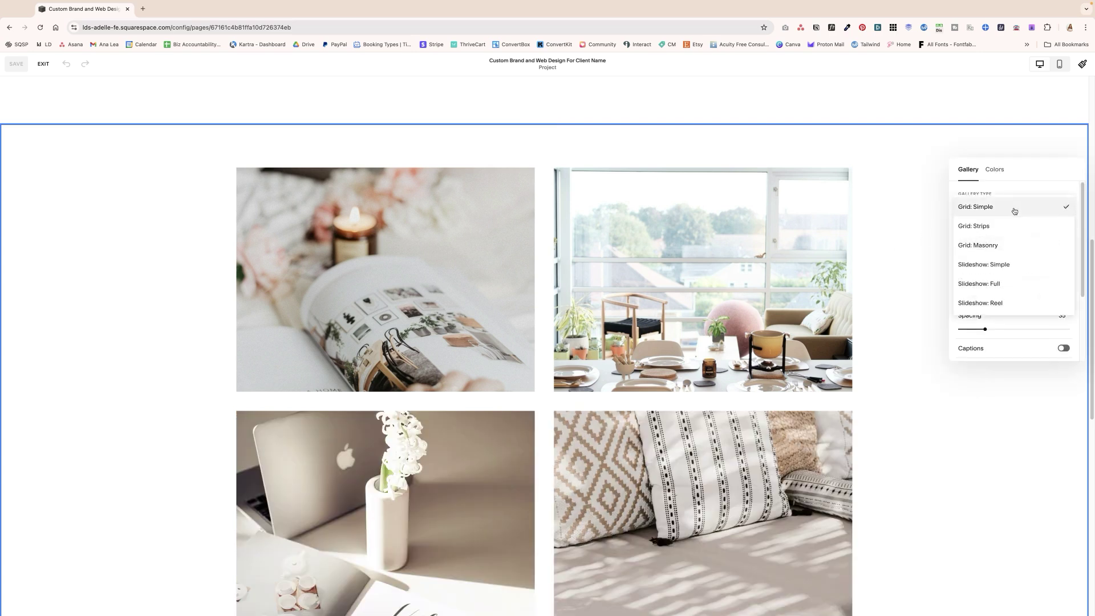
left_click(984, 226)
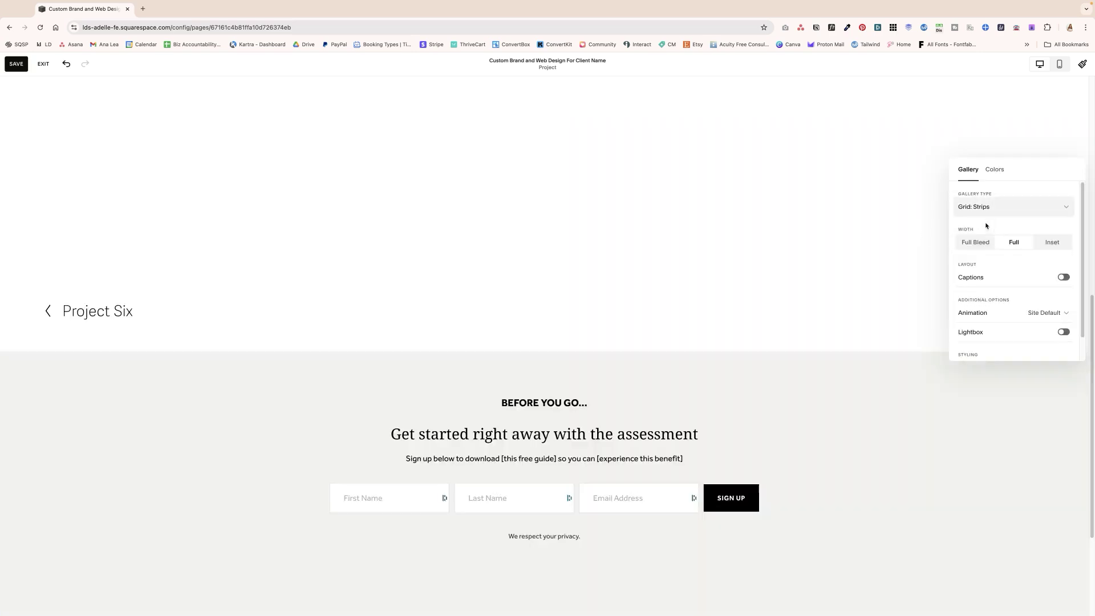
left_click(1006, 179)
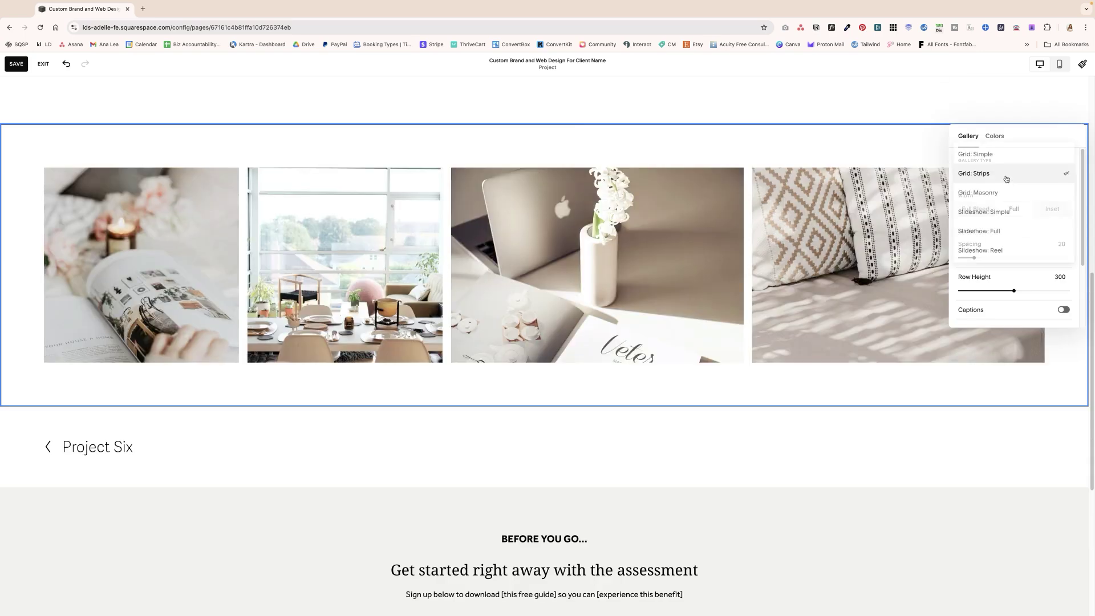
left_click(1005, 181)
left_click(1004, 179)
left_click(1005, 194)
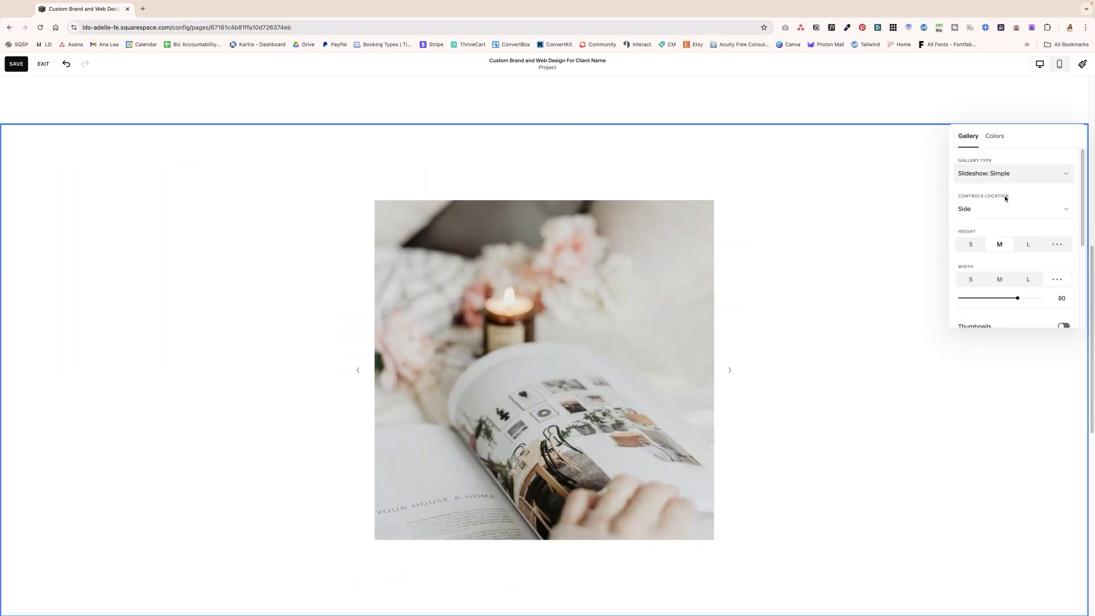
left_click(1006, 181)
left_click(1004, 195)
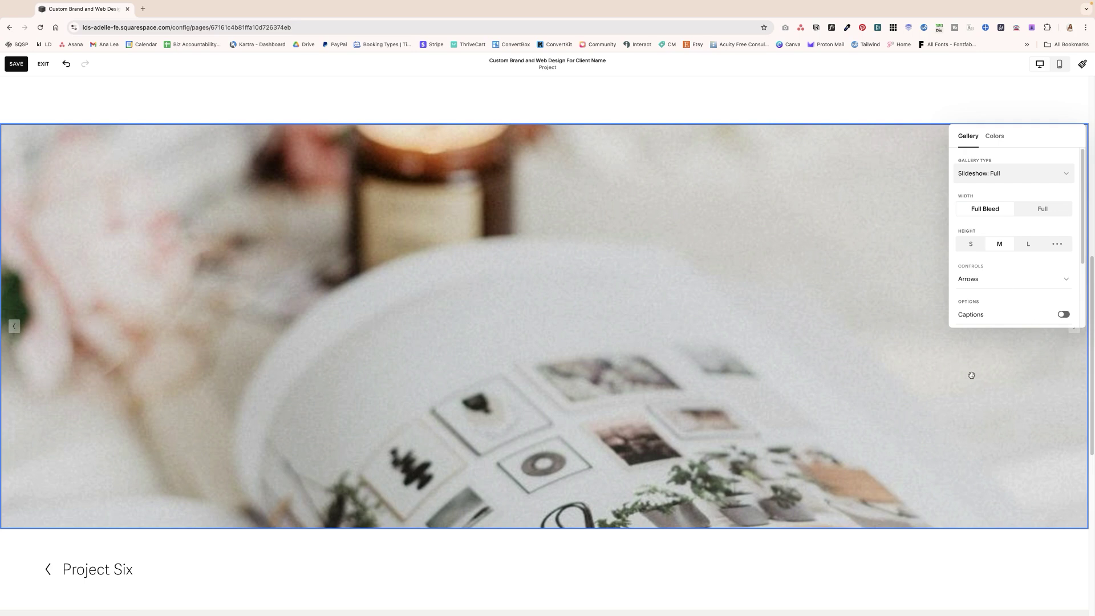
Set the gallery type to Slideshow: Reel and review its width, height and controls options
left_click(1017, 174)
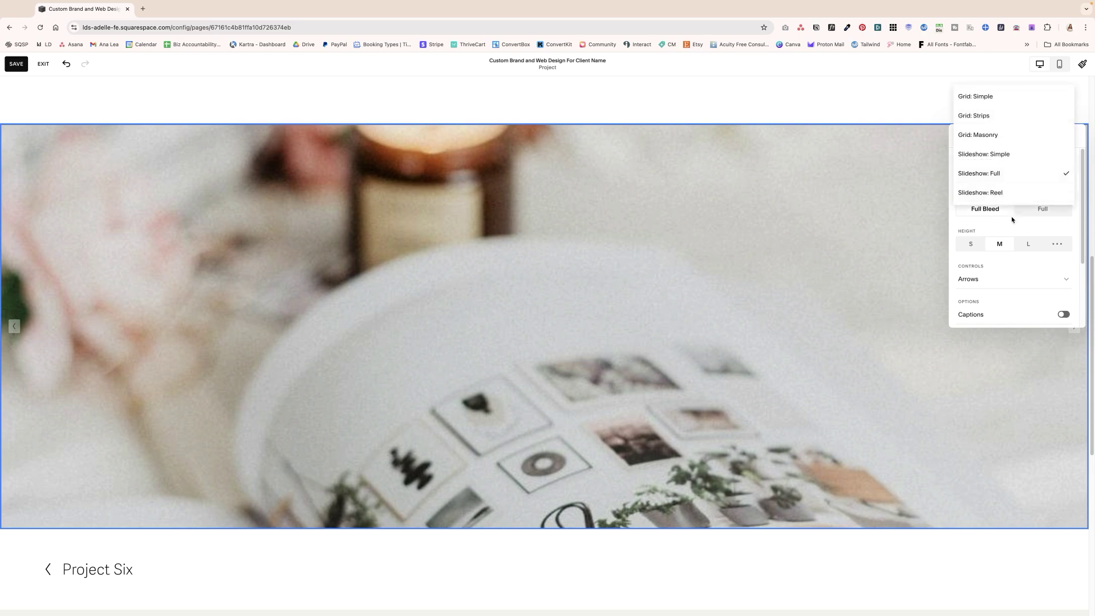
left_click(1008, 196)
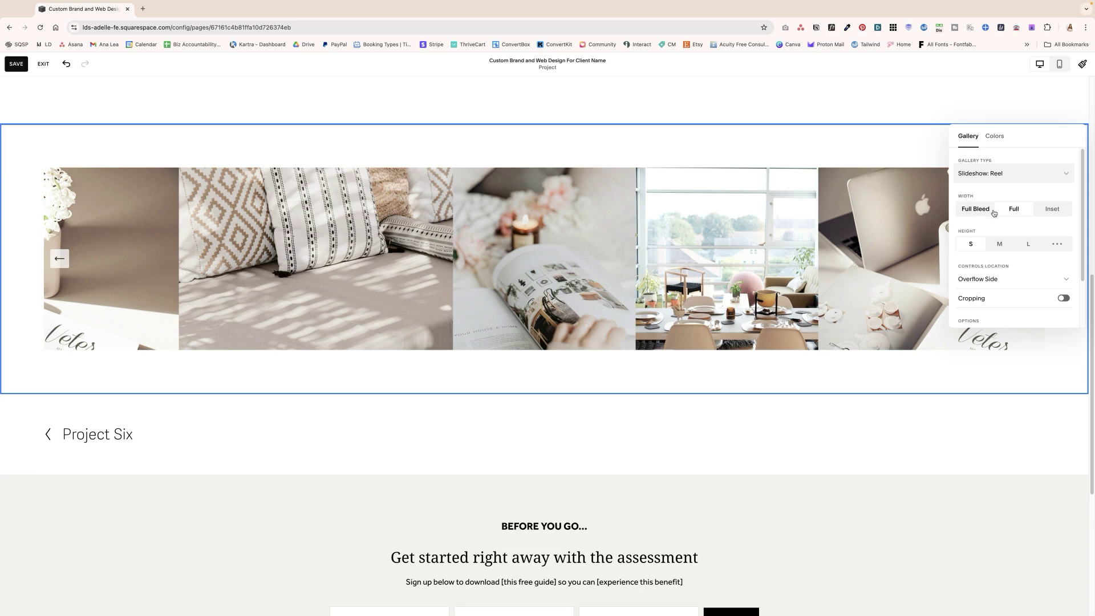
scroll(999, 231, "down", 2)
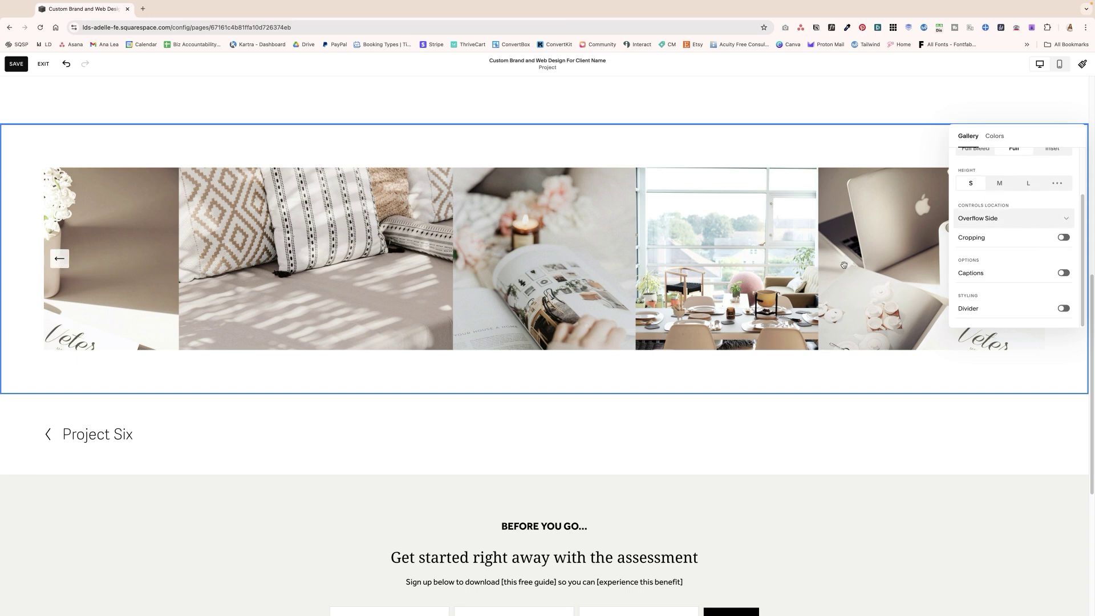
Preview the reel by advancing its images, and reopen the gallery section's settings to examine the layout options
left_click_drag(1030, 135, 686, 158)
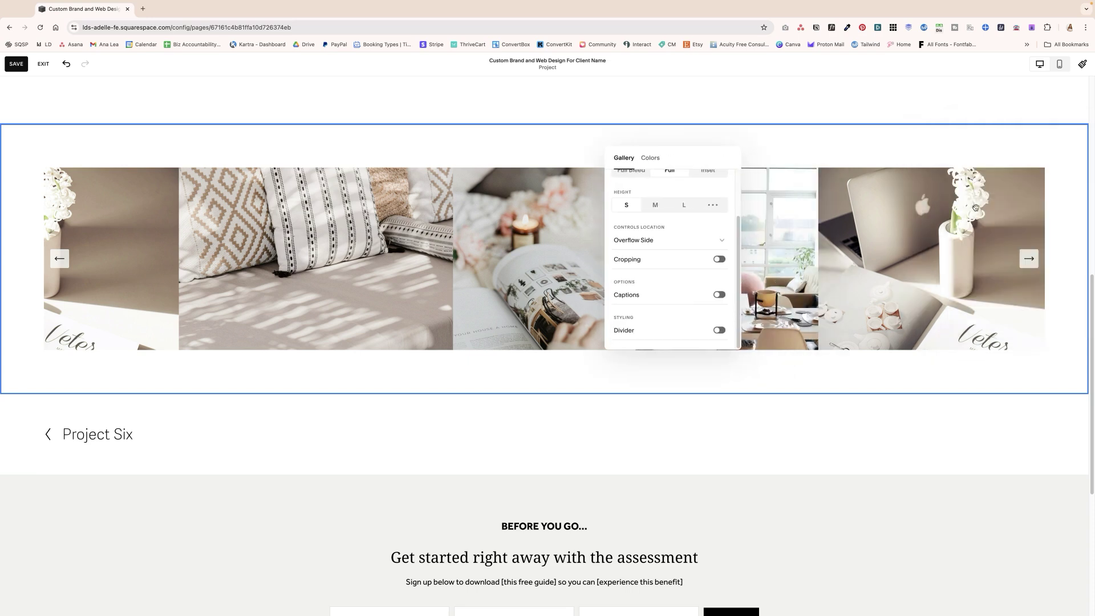
left_click(1029, 258)
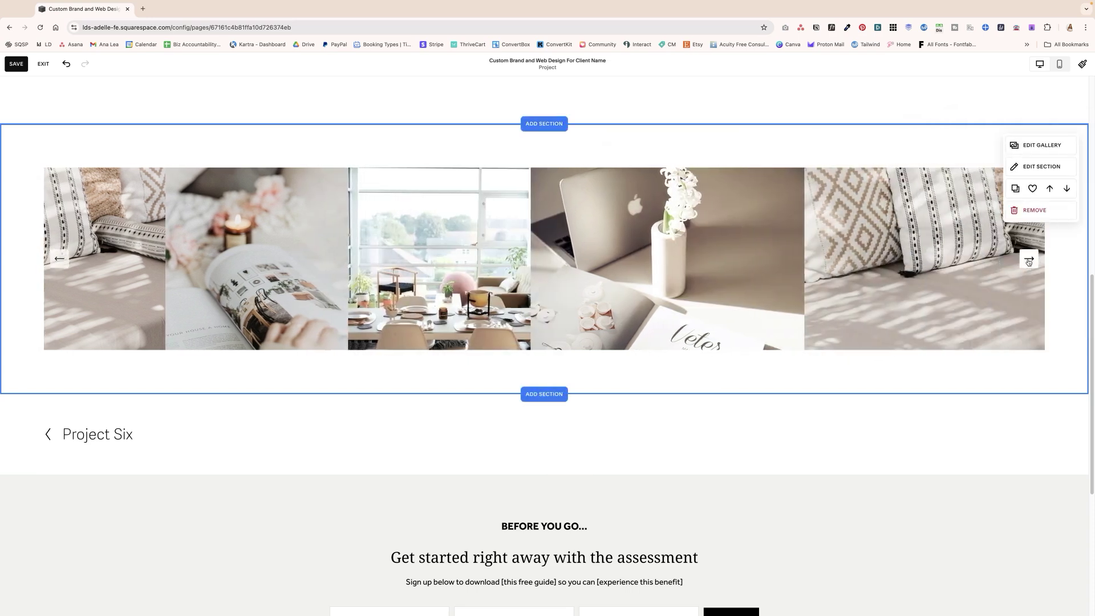
left_click(1037, 167)
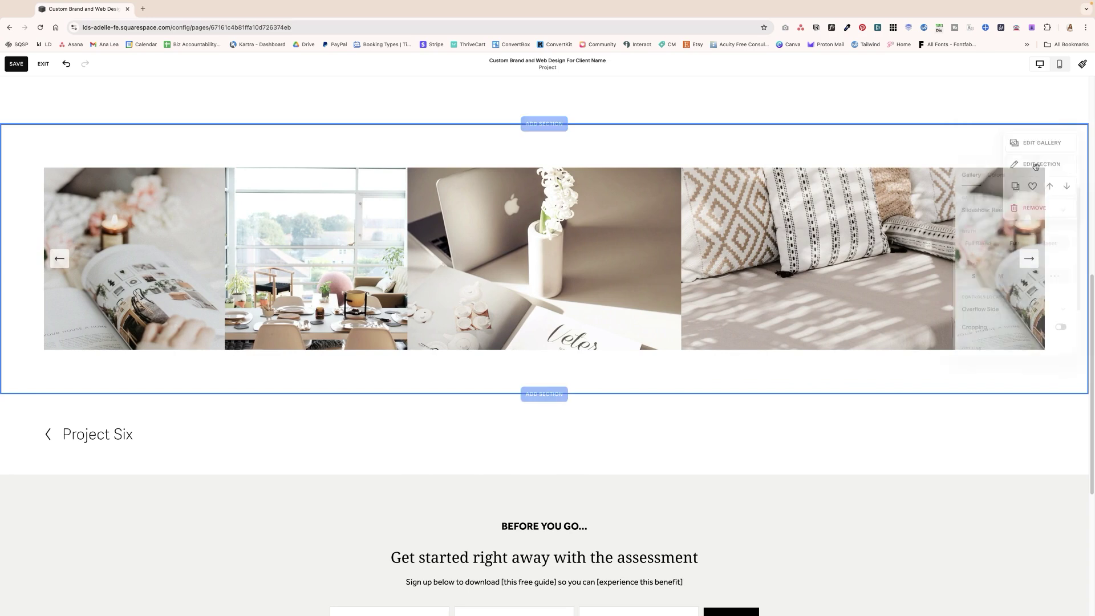
scroll(1015, 292, "down", 2)
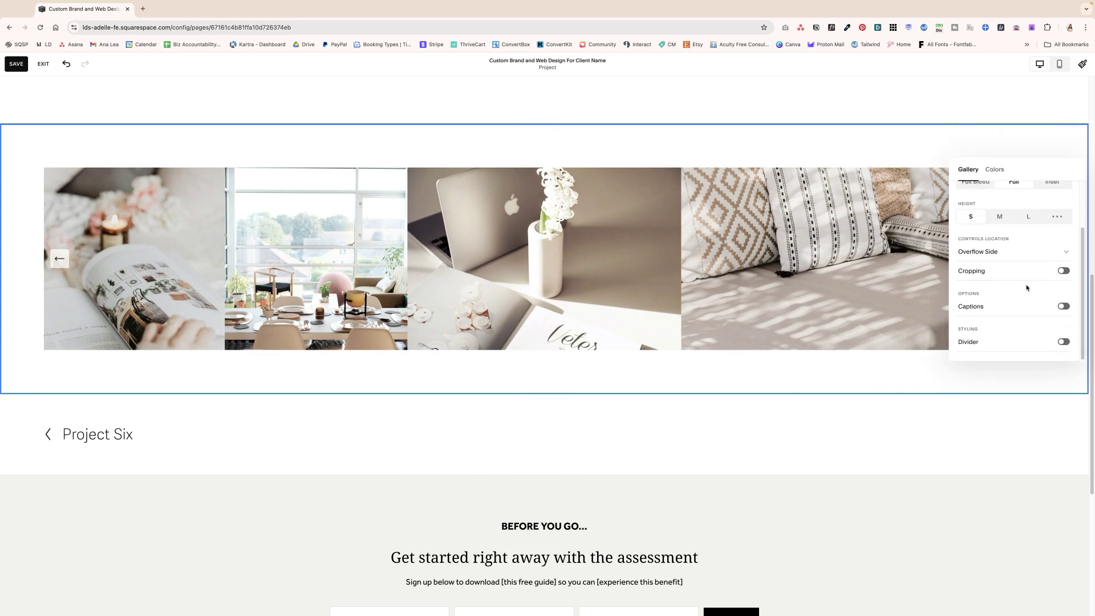
Try the cropping and captions options on the reel gallery, switch both back off, and close the gallery section's settings
left_click(1062, 271)
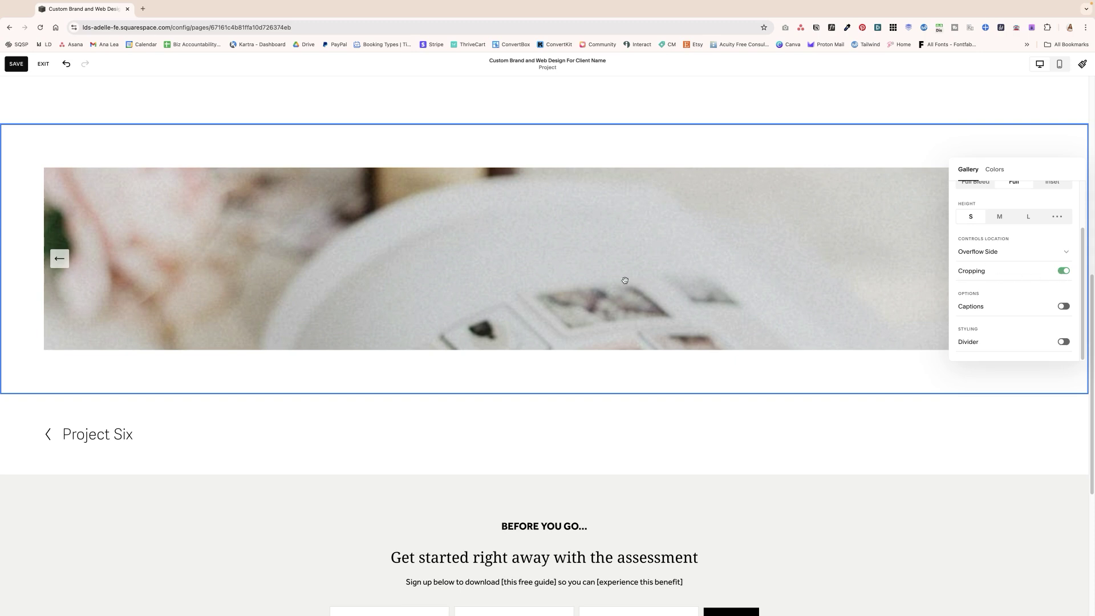
left_click(1063, 271)
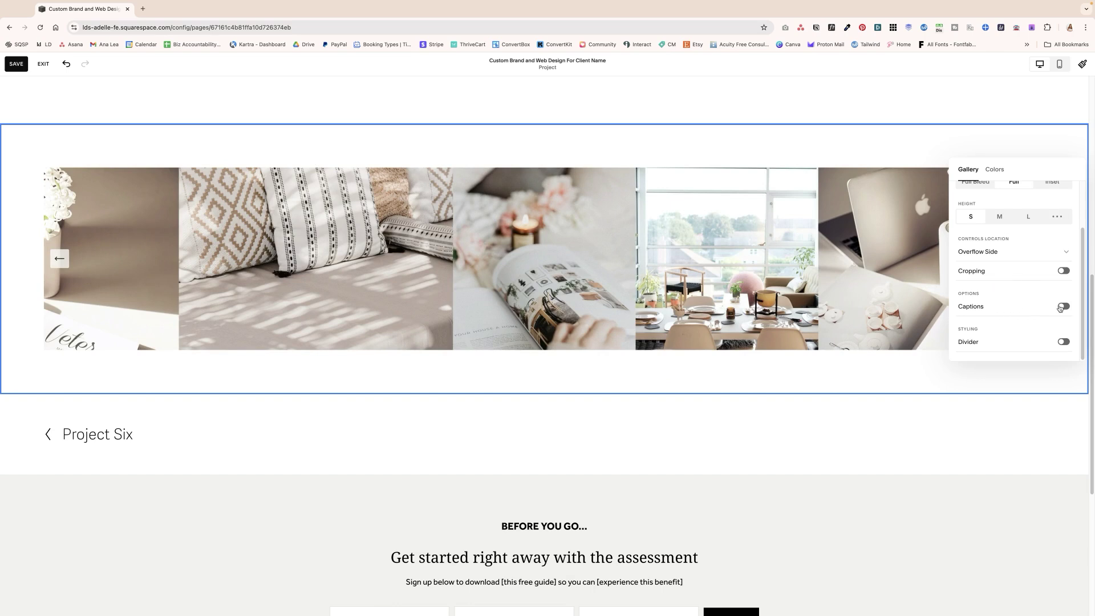
left_click(1061, 307)
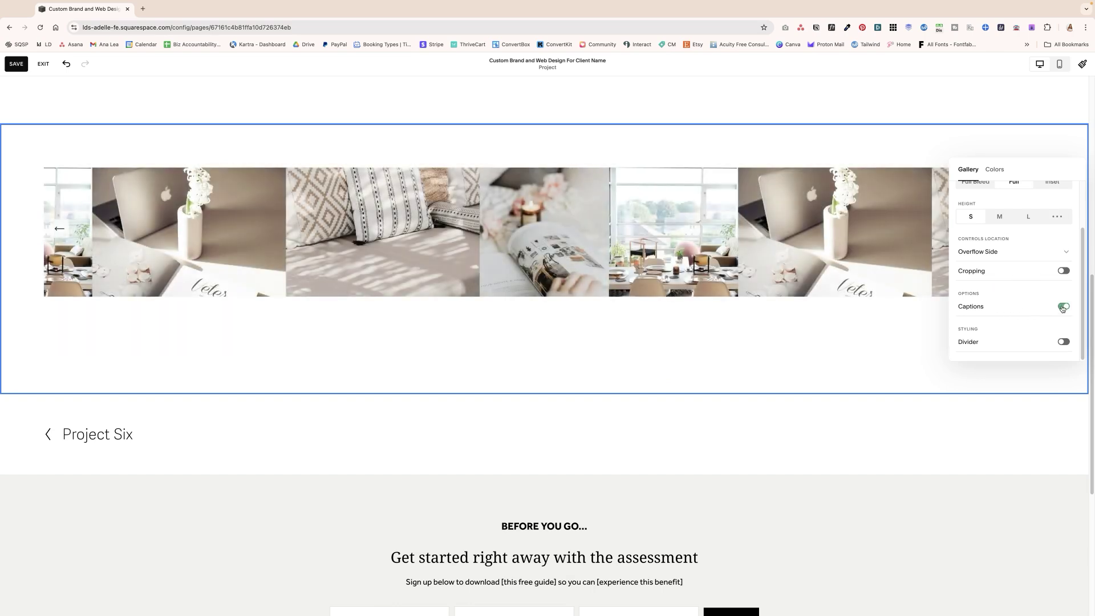
left_click(1062, 307)
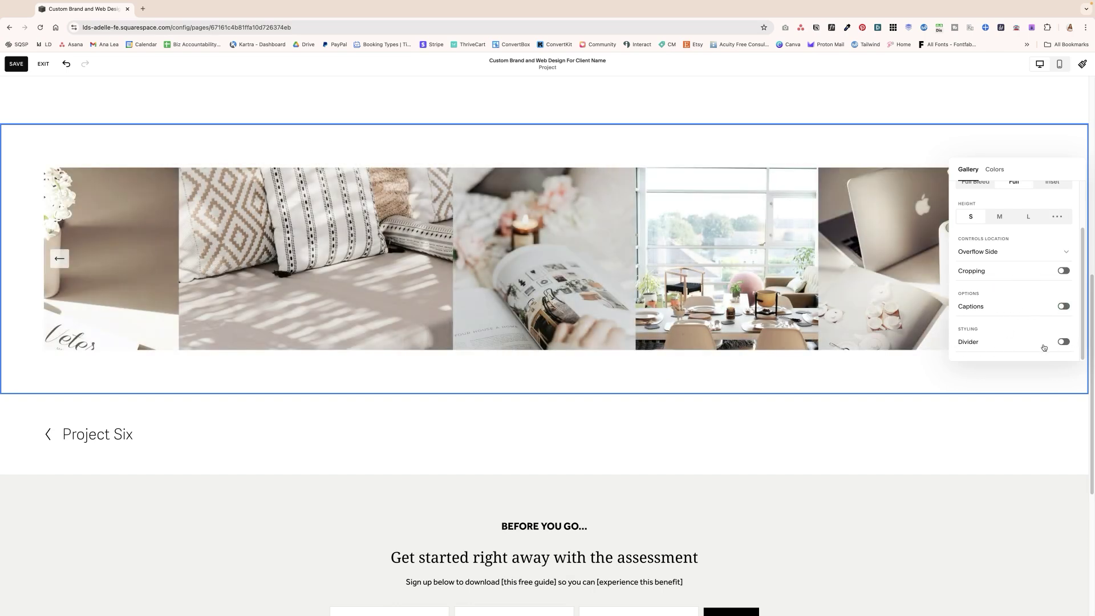
left_click(487, 363)
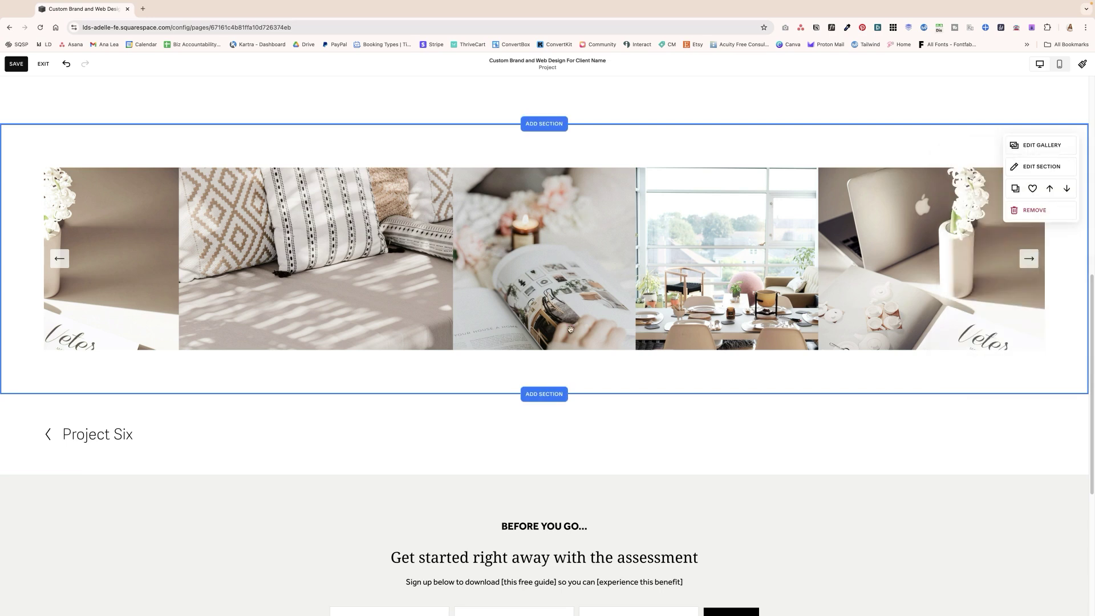
Add a full-width slideshow gallery from the Images section templates directly below the reel gallery
left_click(567, 395)
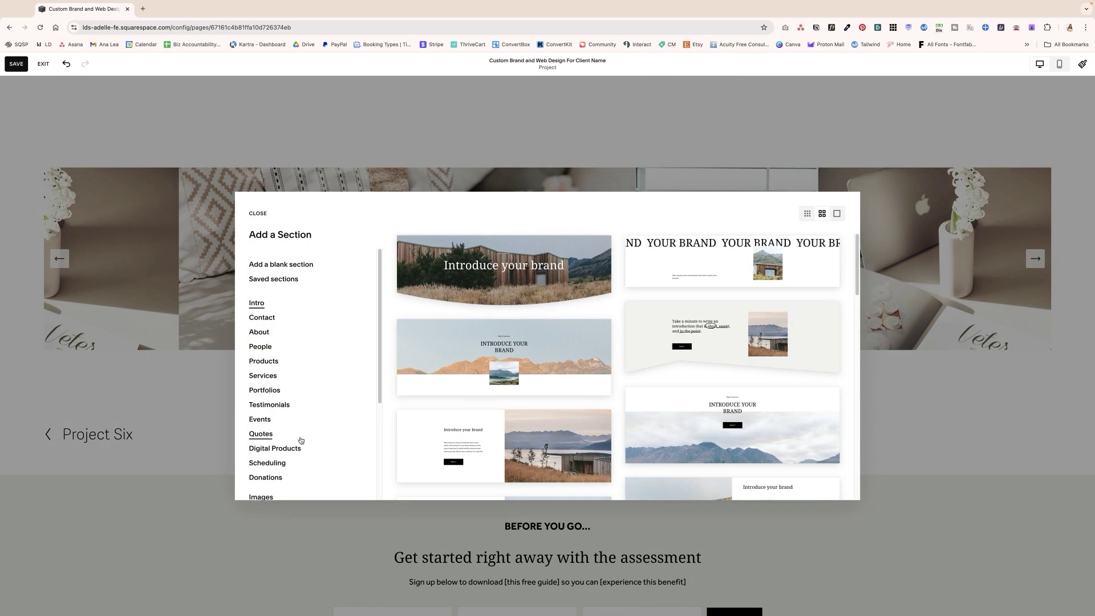
scroll(300, 440, "down", 1)
scroll(300, 440, "down", 3)
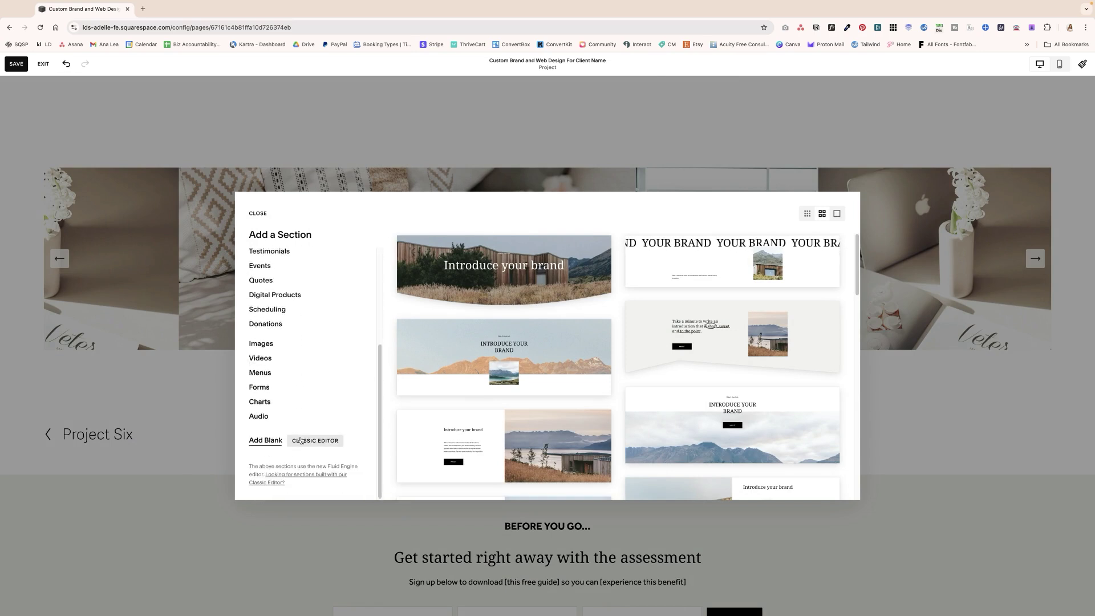
left_click(263, 344)
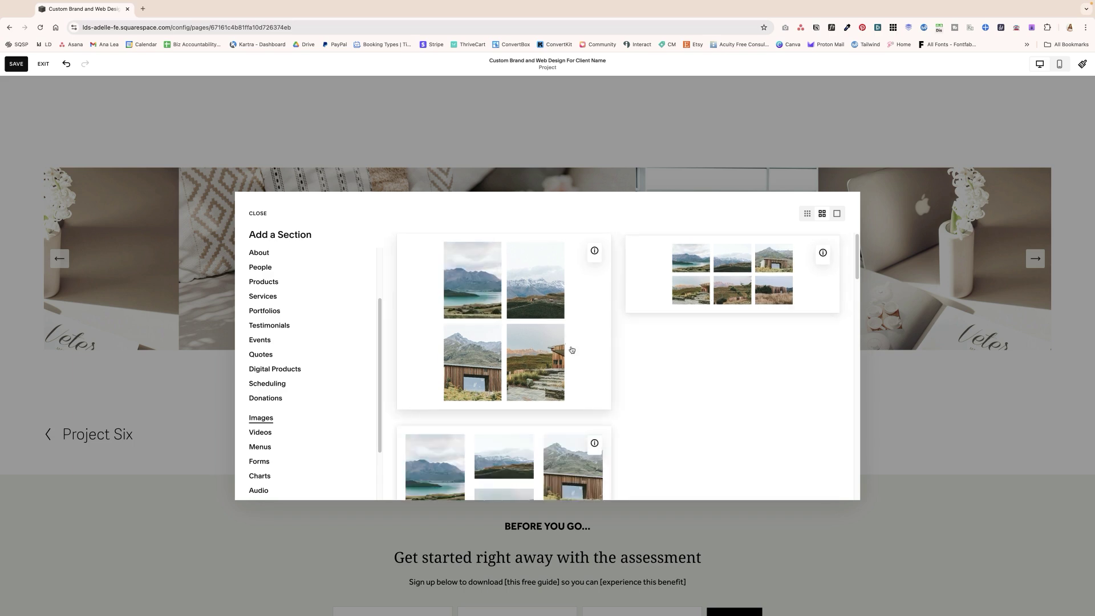
scroll(570, 348, "down", 3)
left_click(695, 334)
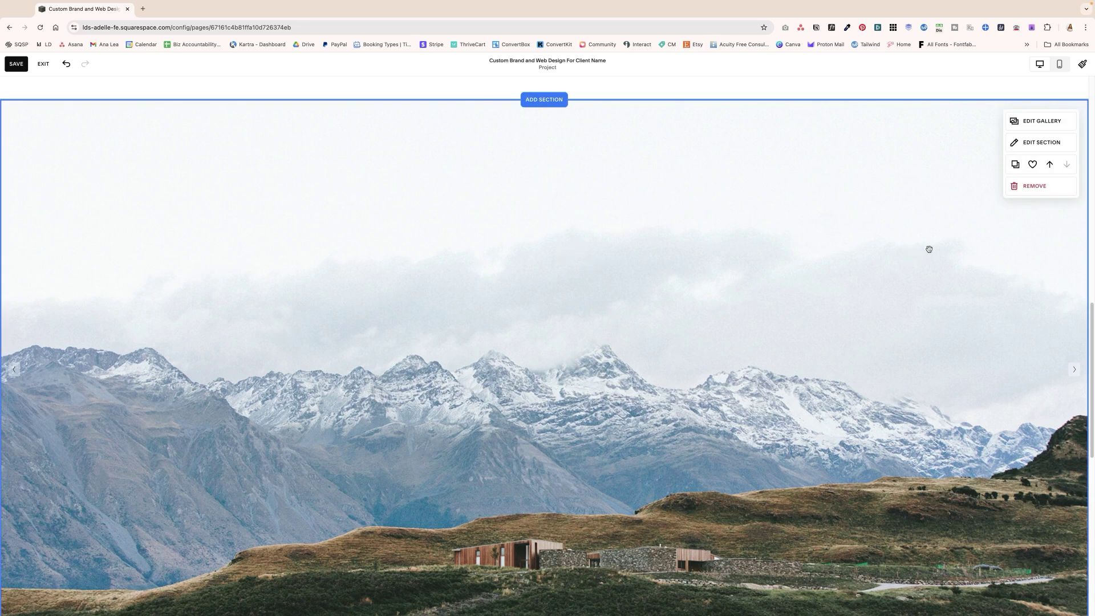
Compare the mountain slideshow section with the reel gallery above it, and remove the slideshow section from the page
scroll(552, 325, "up", 5)
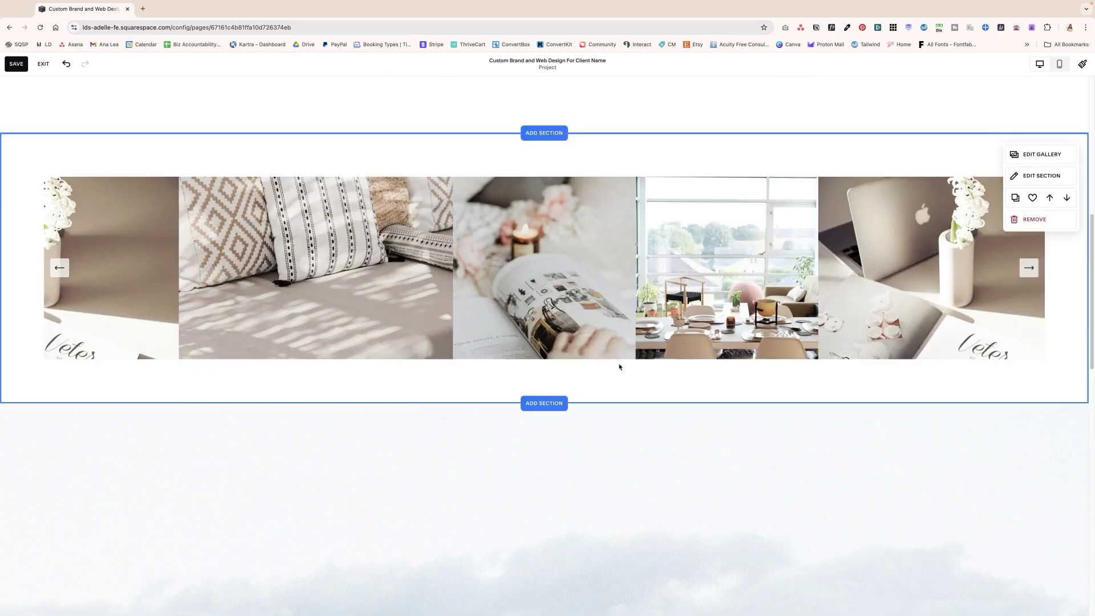
scroll(619, 367, "down", 5)
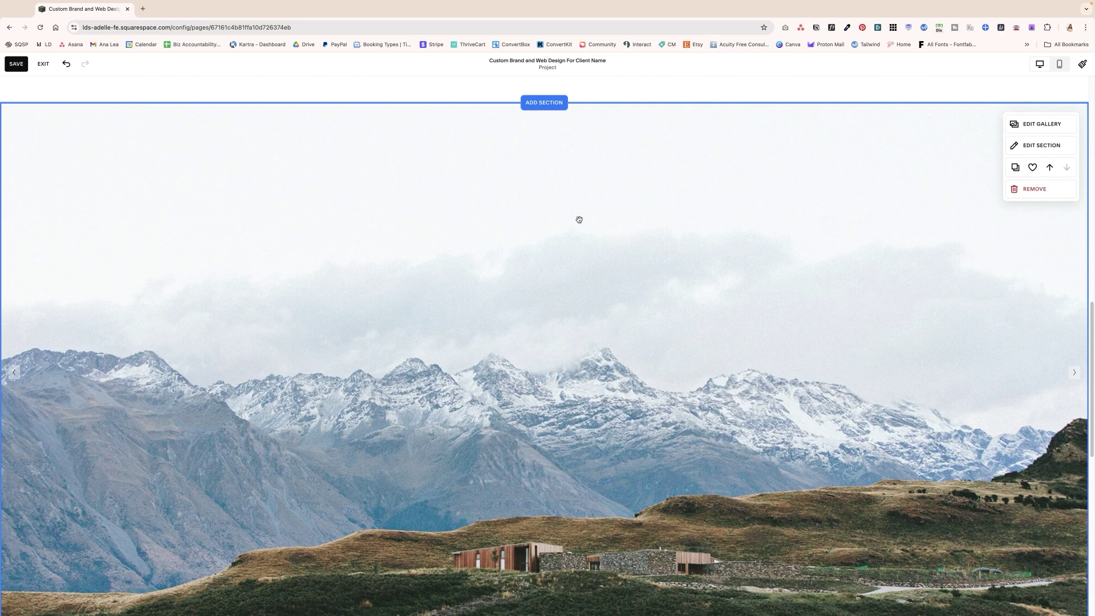
scroll(633, 319, "down", 2)
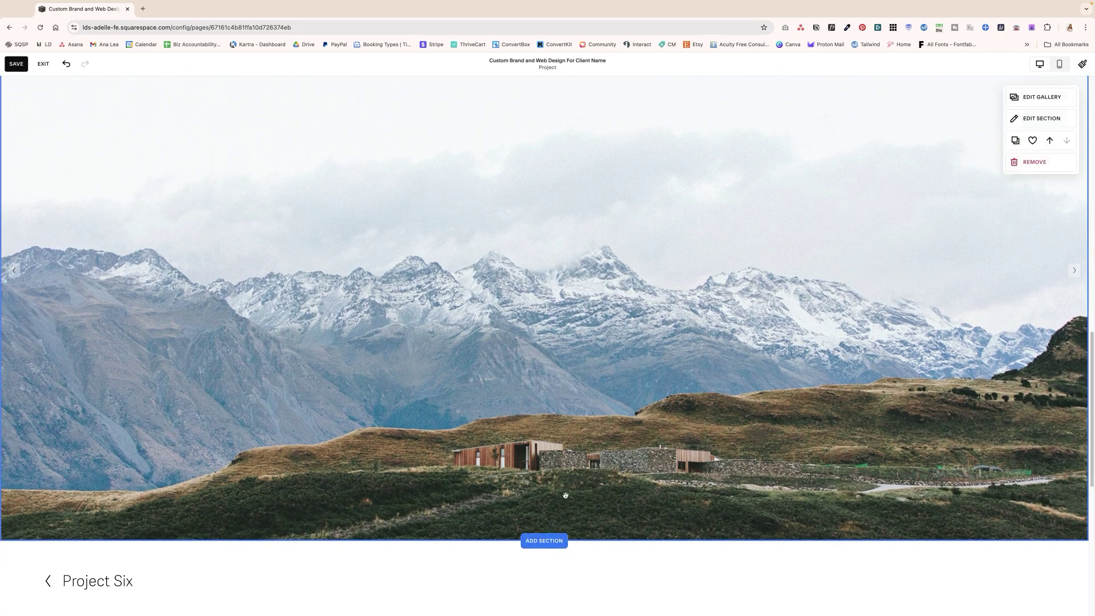
left_click(1030, 162)
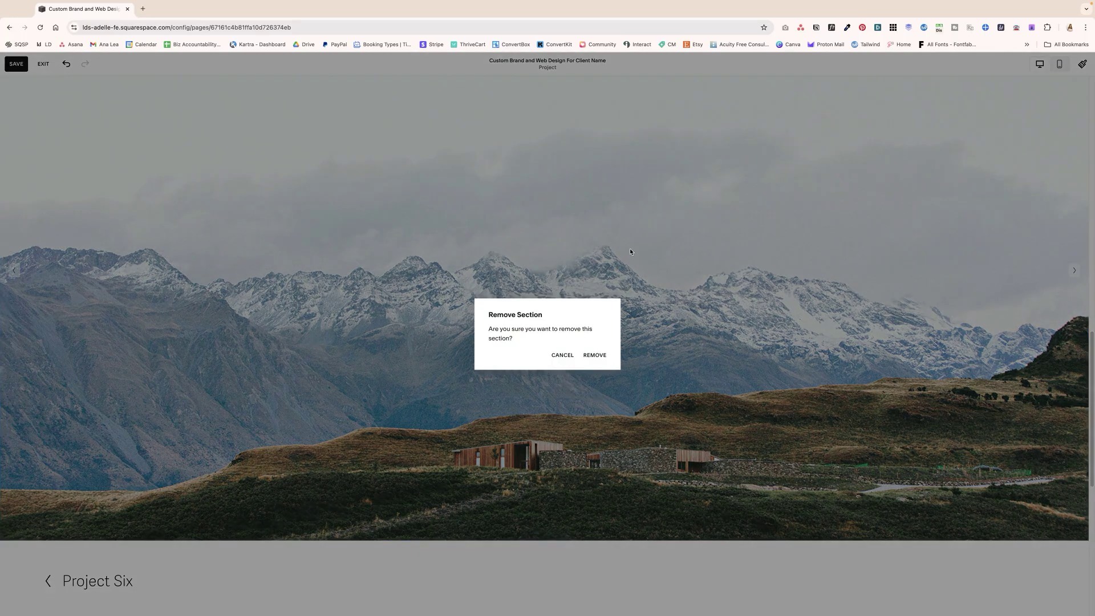
left_click(598, 355)
Review the project page's banner, intro text and gallery, save the page, and exit editing
scroll(650, 181, "up", 8)
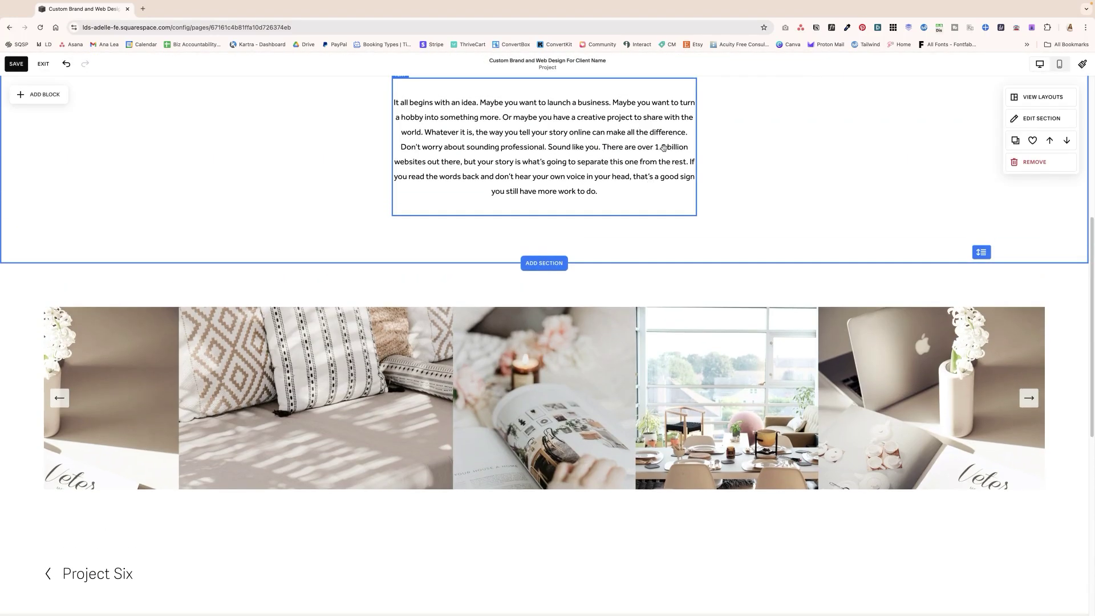
scroll(664, 143, "up", 6)
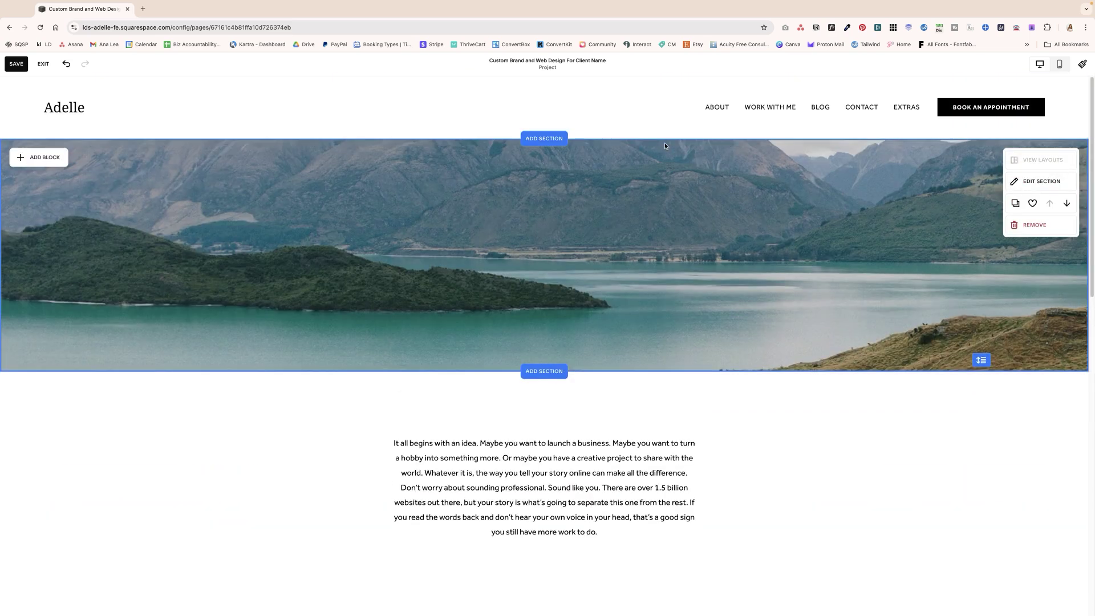
scroll(665, 146, "down", 2)
scroll(673, 188, "up", 2)
scroll(676, 298, "down", 1)
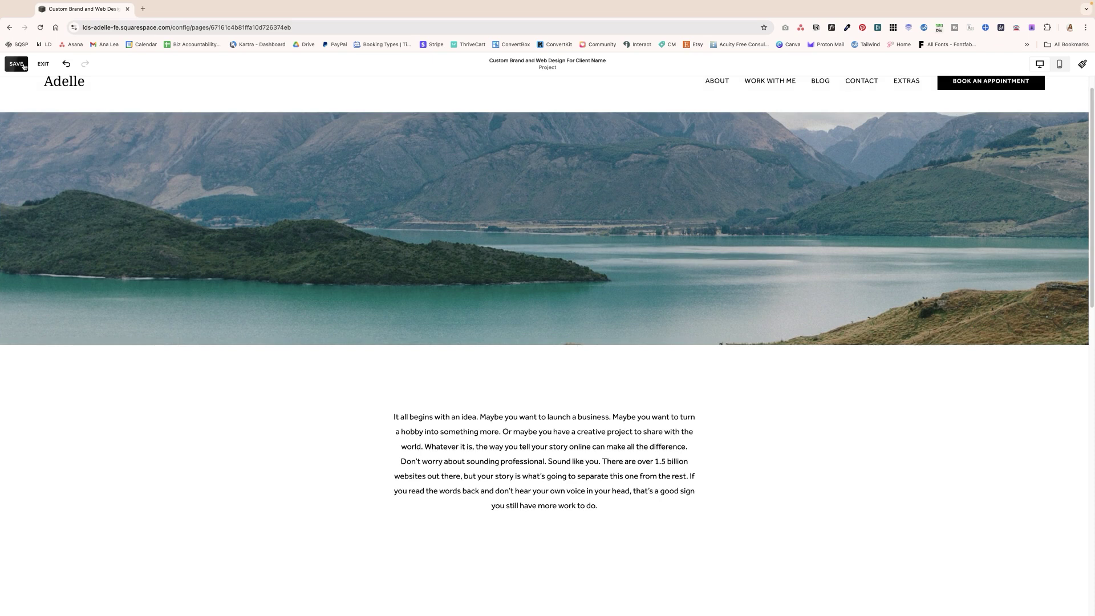
left_click(25, 68)
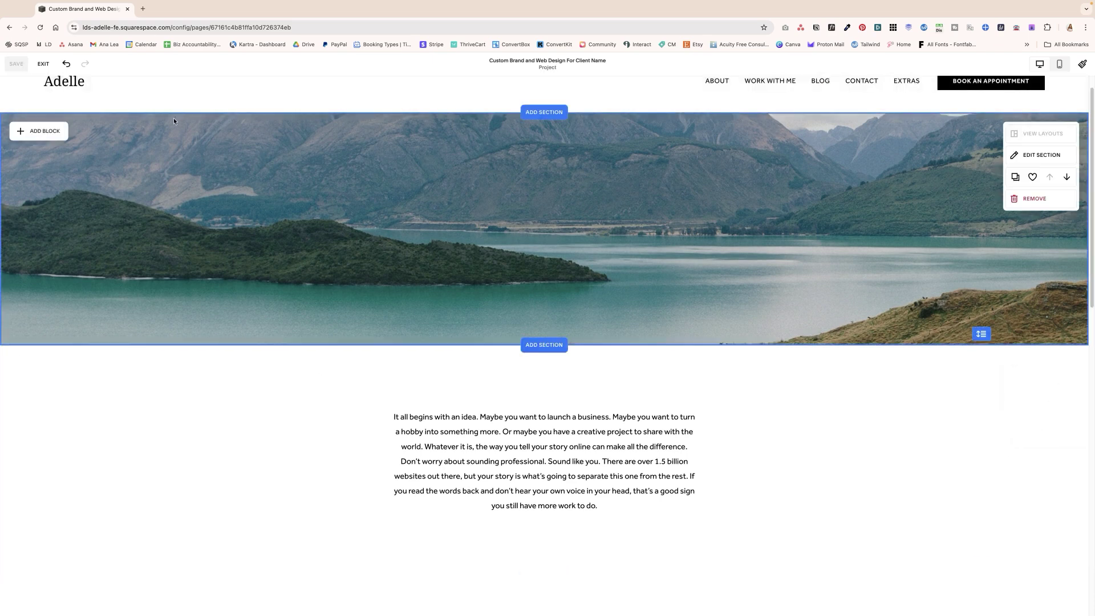
left_click(44, 64)
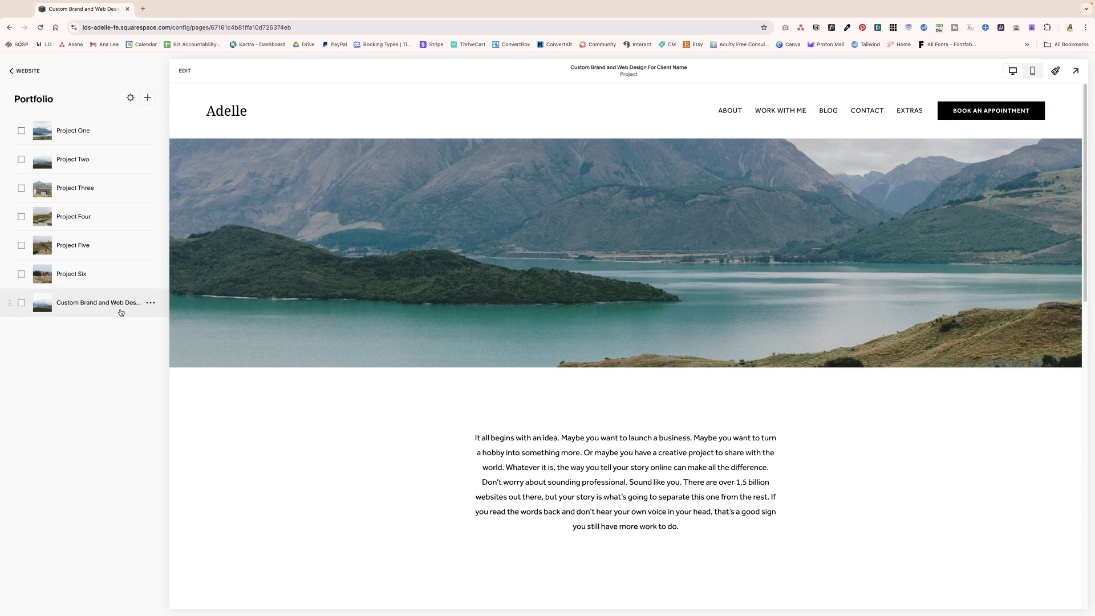
Duplicate the Custom Brand and Web Design project from its project settings and confirm the copy
scroll(771, 327, "down", 5)
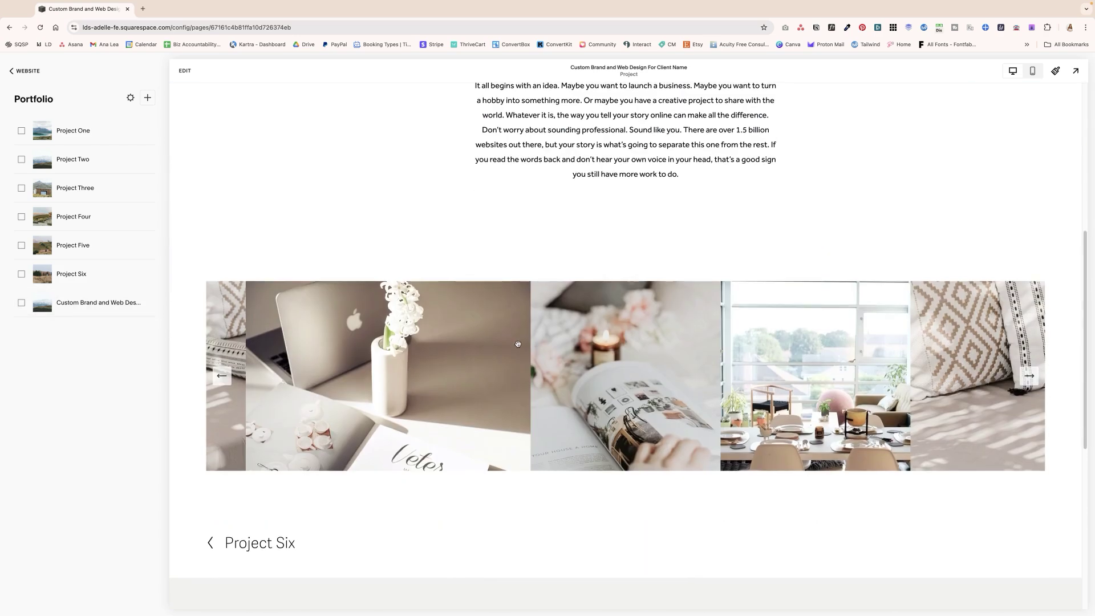
left_click(150, 303)
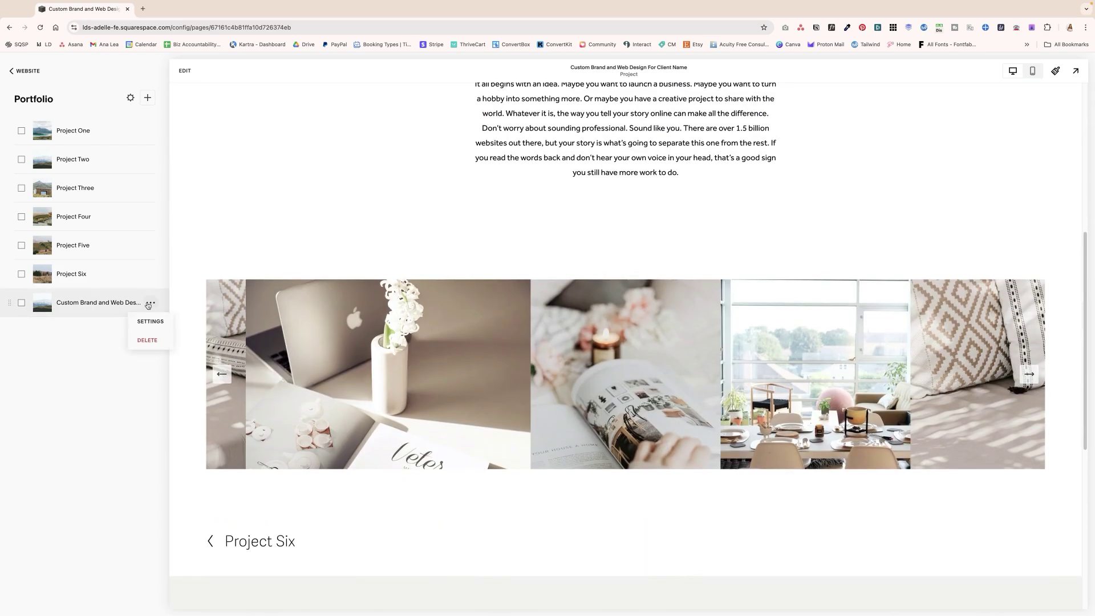
left_click(149, 321)
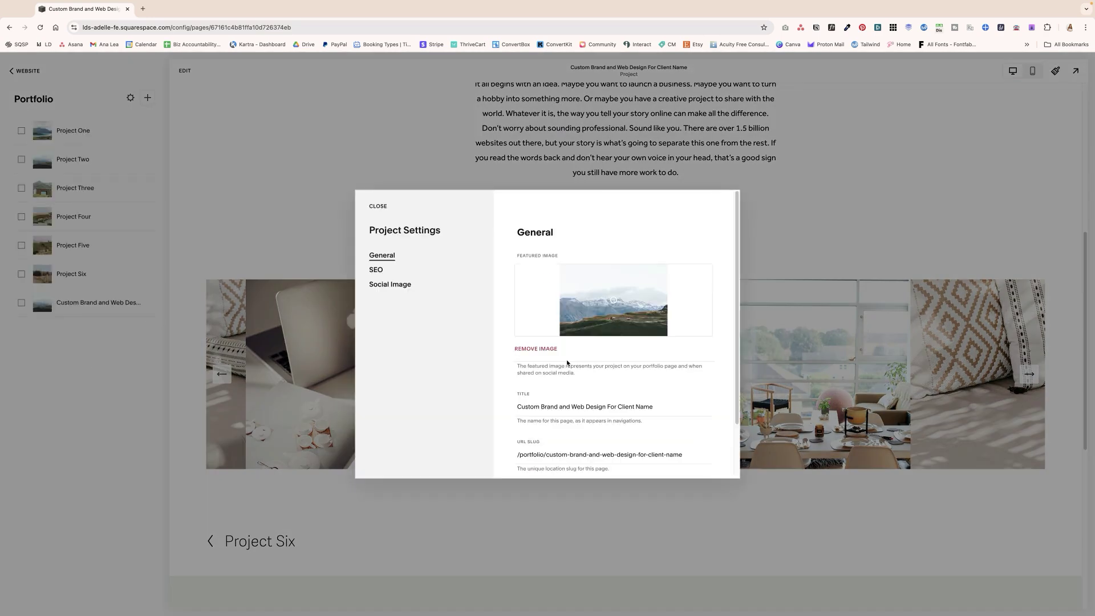
scroll(545, 436, "down", 2)
left_click(539, 436)
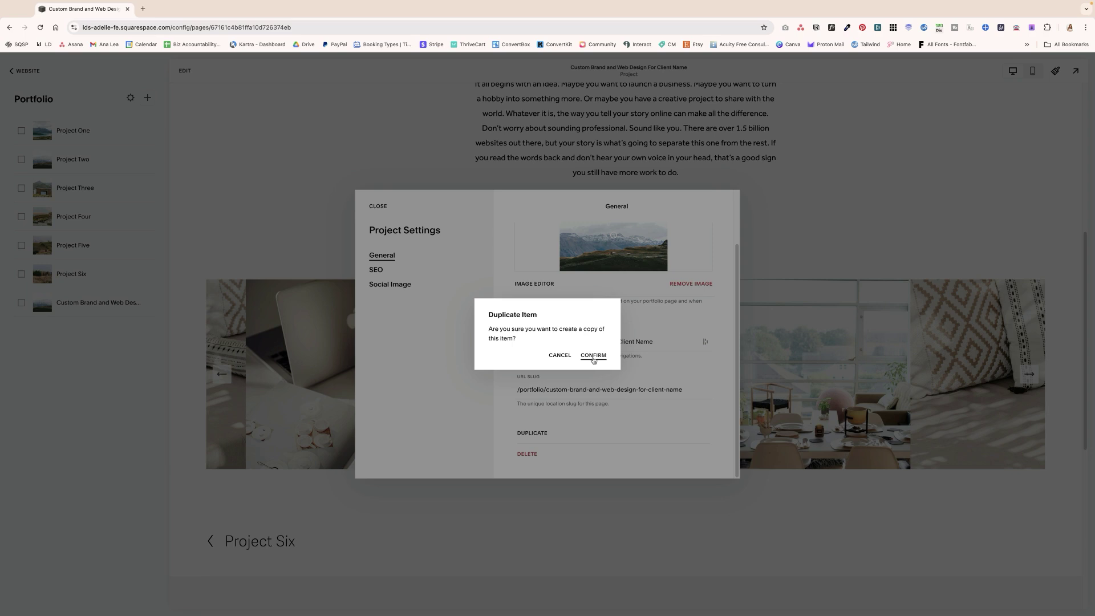
left_click(592, 356)
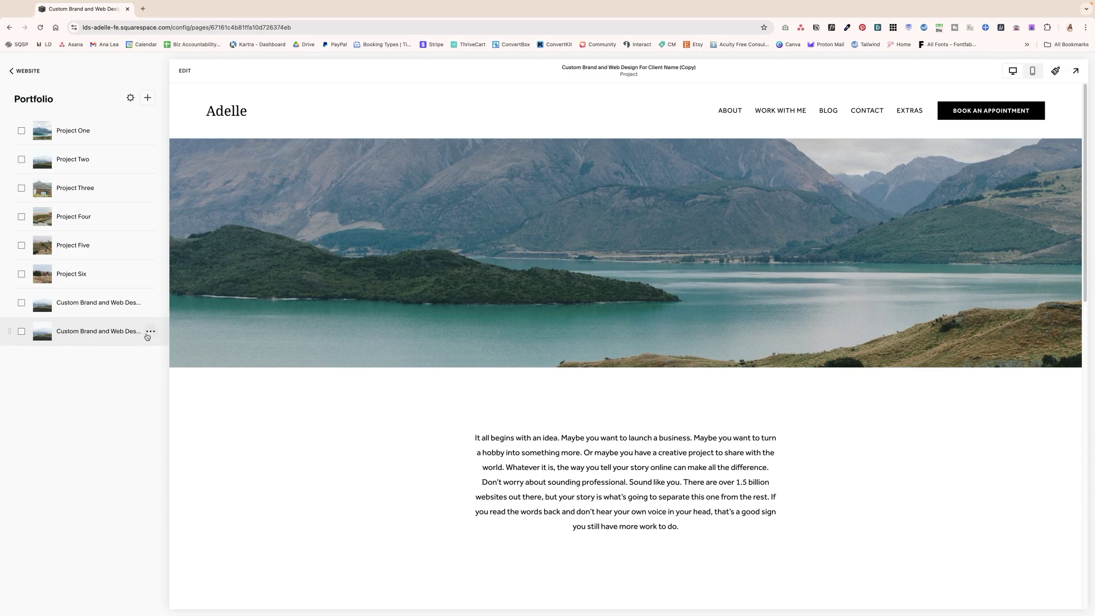
Examine the copied project's title, URL slug, SEO and social image settings, and close its project settings
left_click(149, 333)
left_click(150, 351)
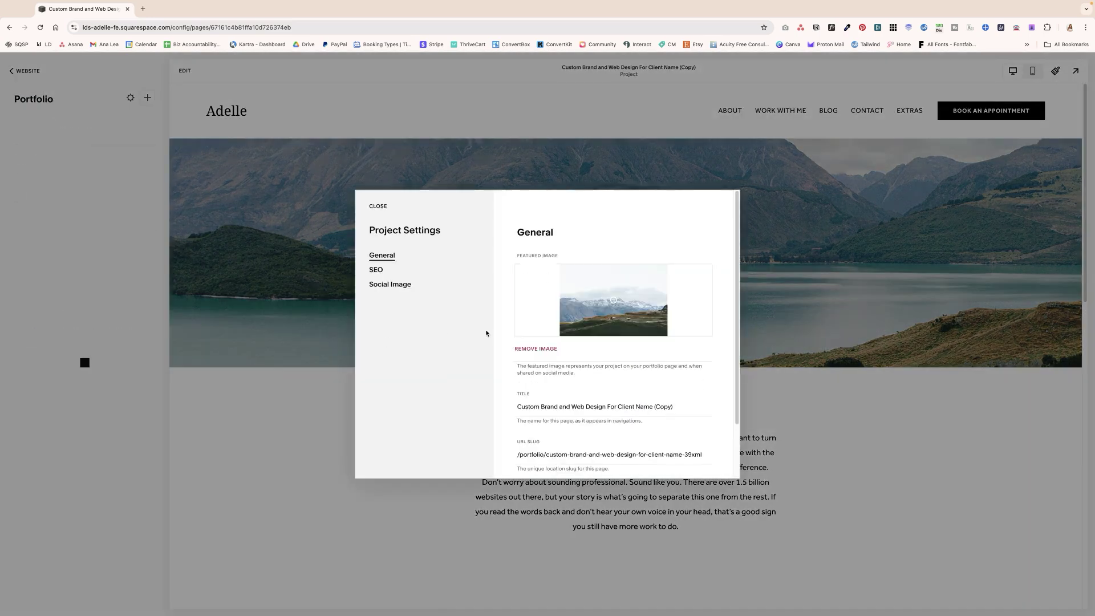
scroll(536, 375, "down", 1)
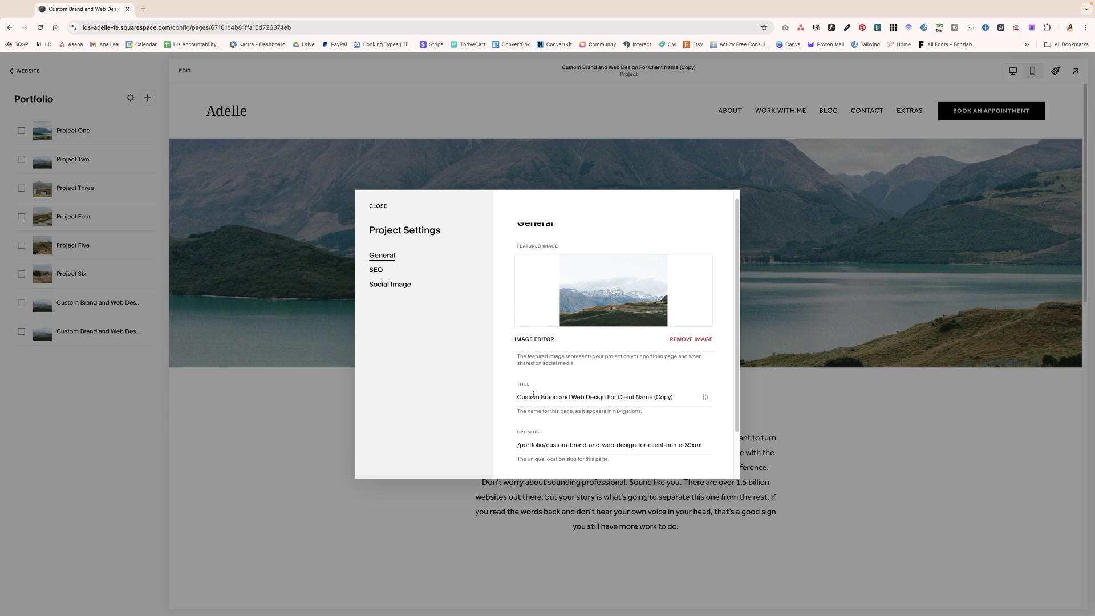
left_click_drag(518, 396, 669, 397)
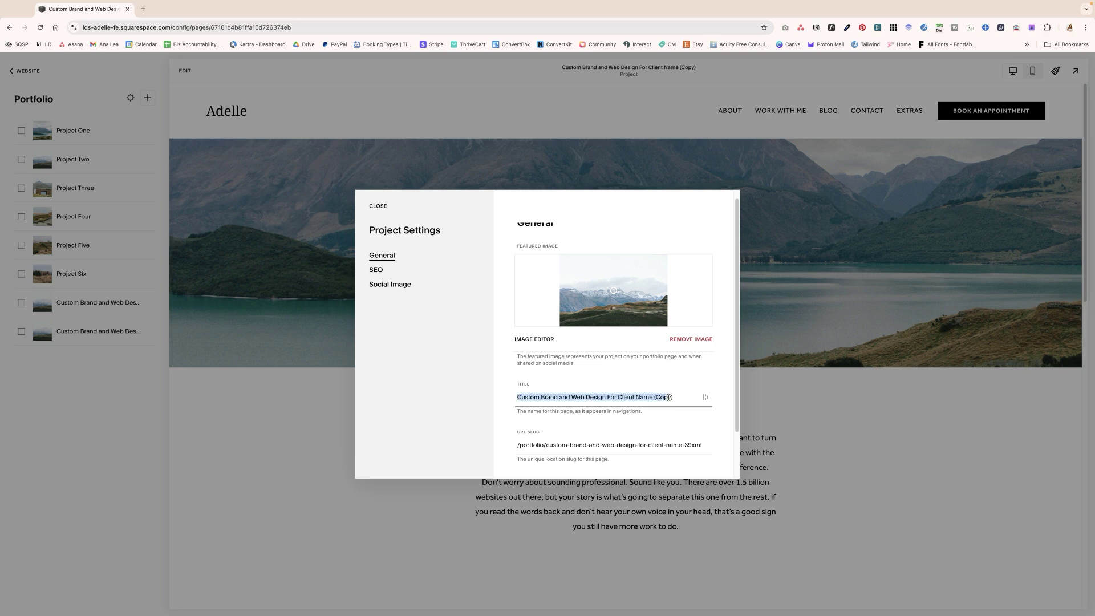
scroll(591, 443, "down", 3)
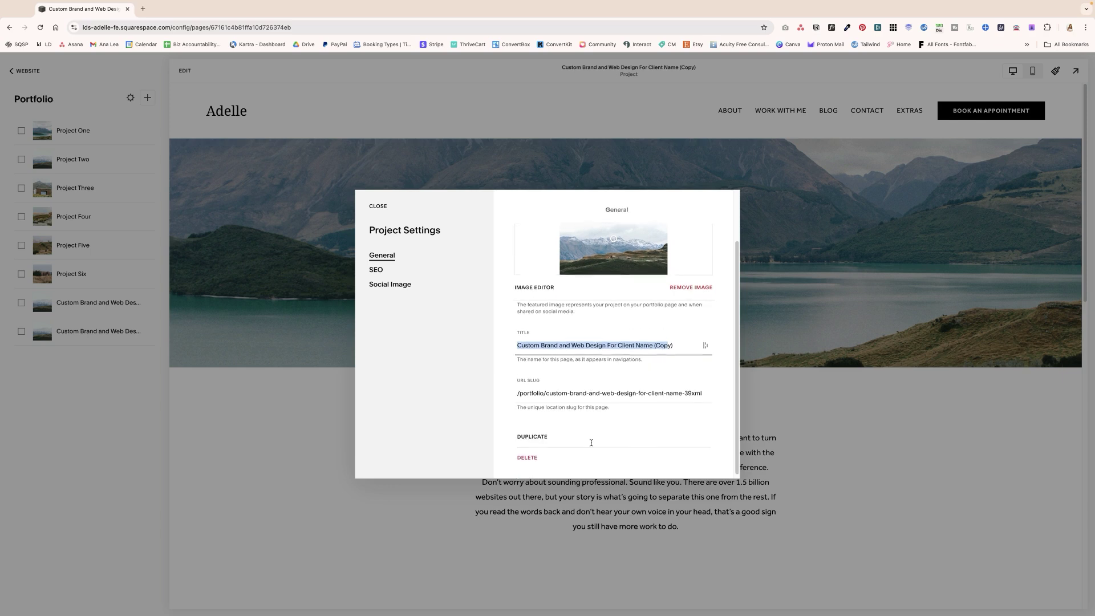
left_click(384, 274)
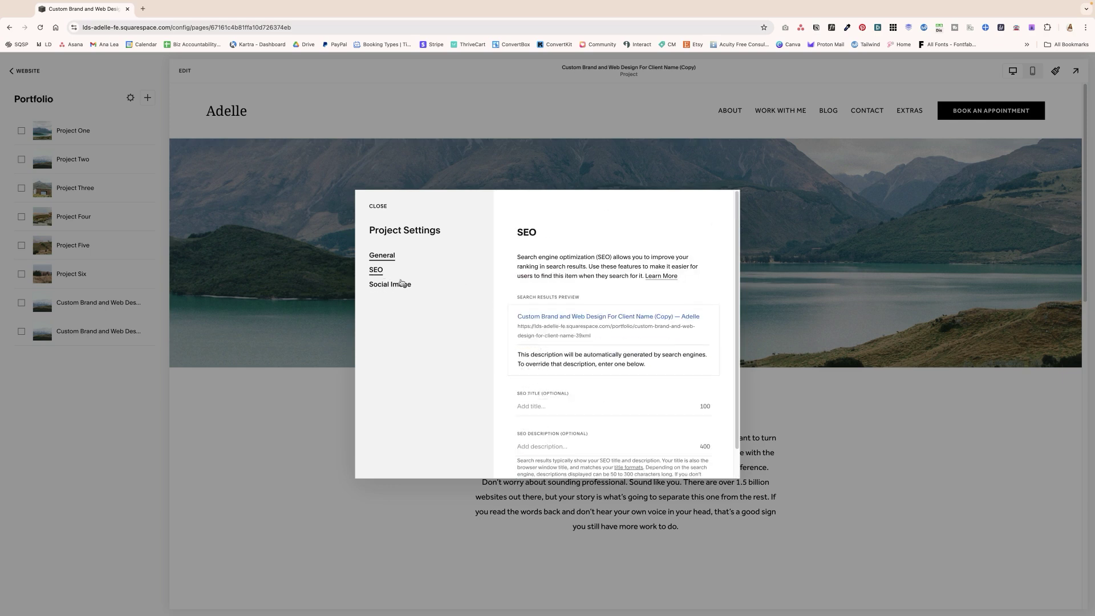
scroll(627, 399, "down", 1)
left_click(390, 284)
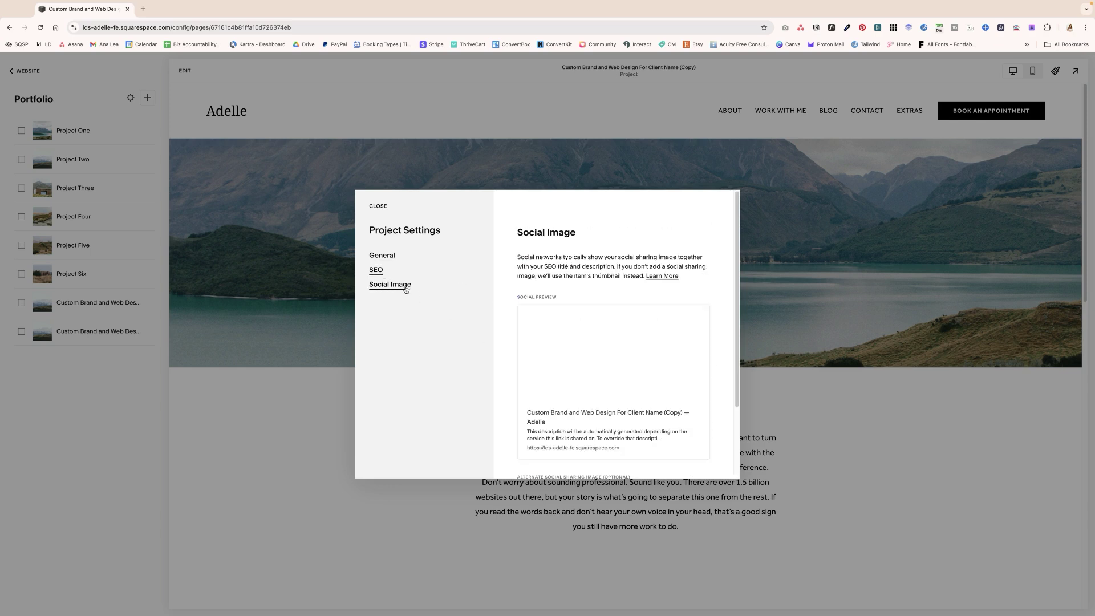
left_click(374, 207)
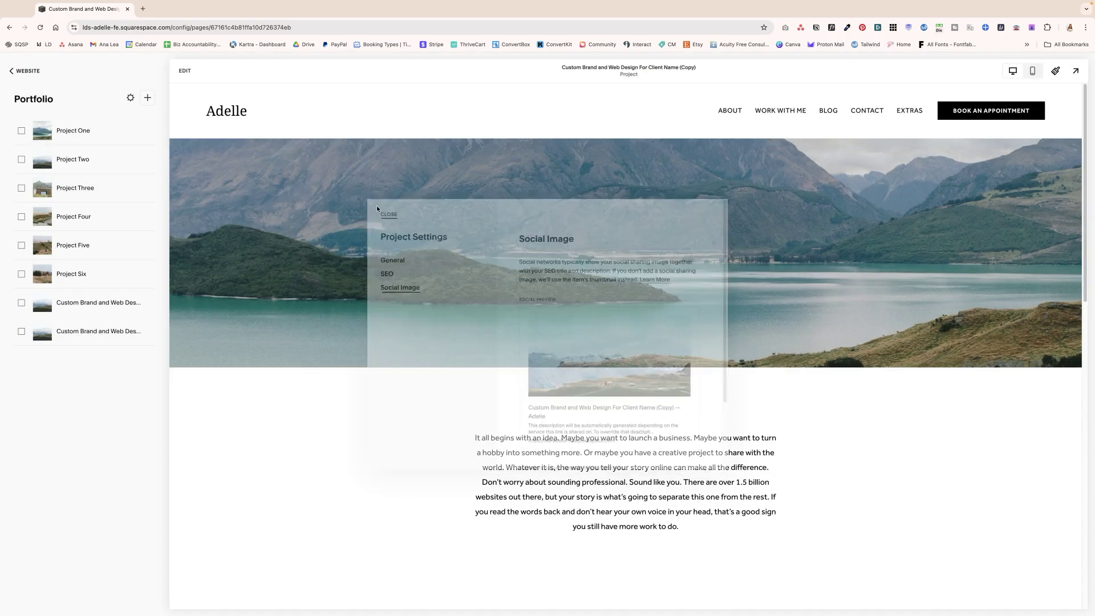
Open the copied project for editing, look over its text and gallery sections, and exit without changes
left_click(184, 70)
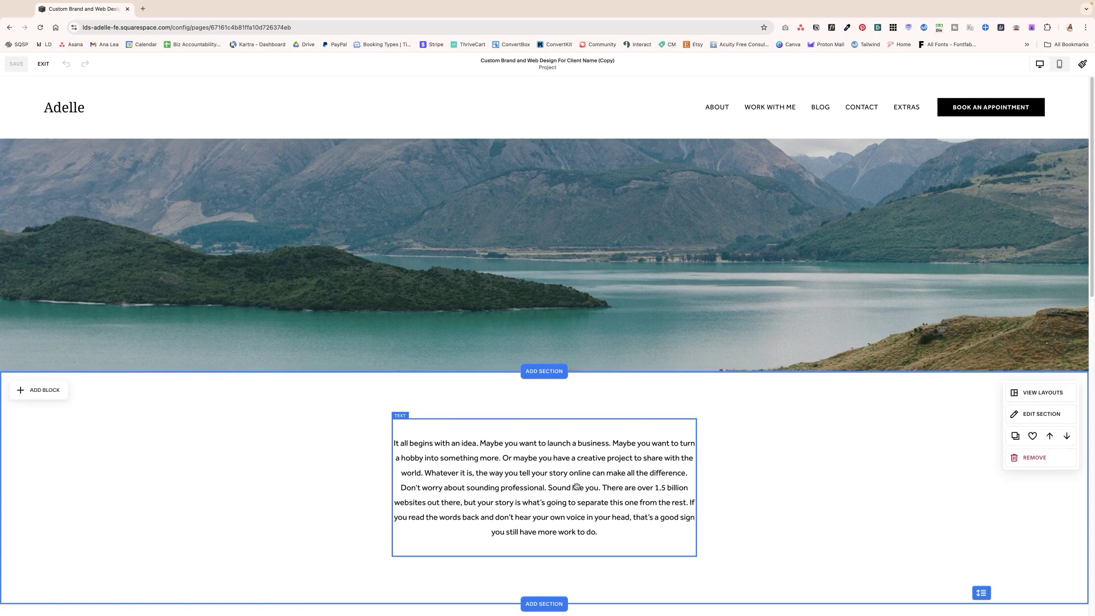
scroll(627, 342, "down", 7)
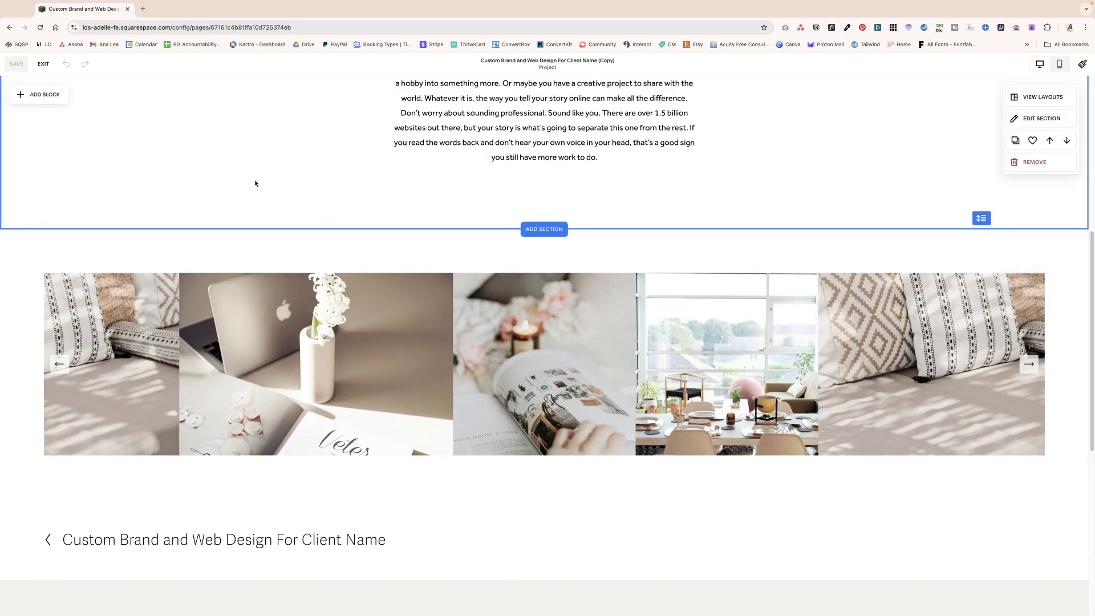
scroll(254, 184, "up", 7)
left_click(43, 64)
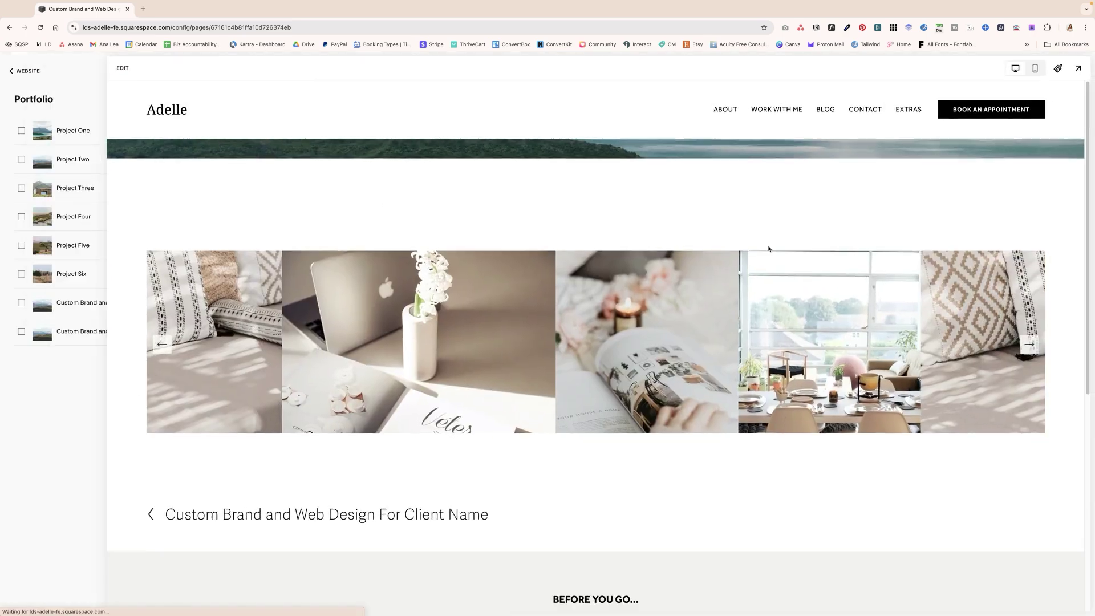